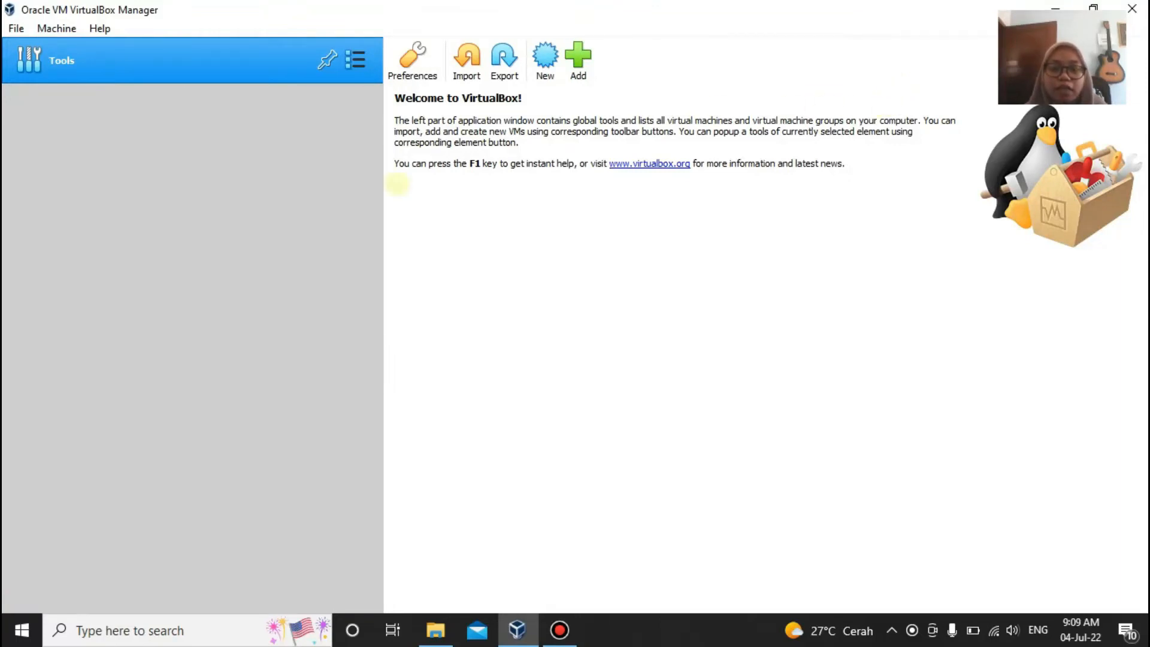
Step: Choose D:\Aplikasi\Windows 7.ova as the appliance file and continue to the appliance settings
{"action": "left_click", "coordinate": [467, 58]}
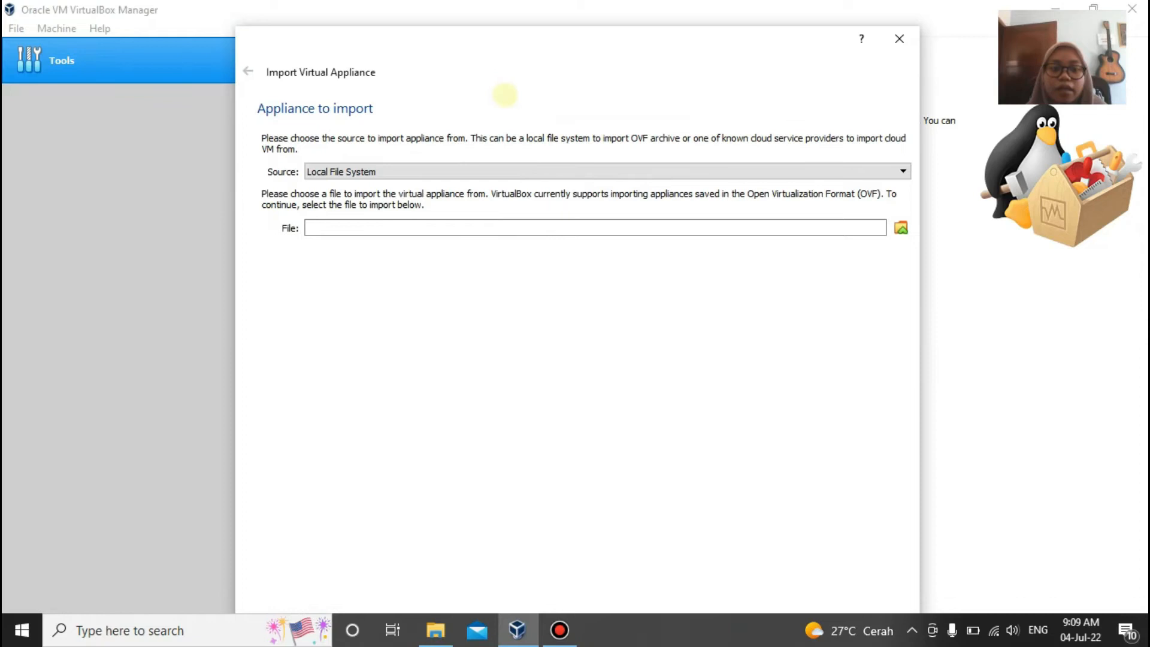
{"action": "left_click", "coordinate": [901, 228]}
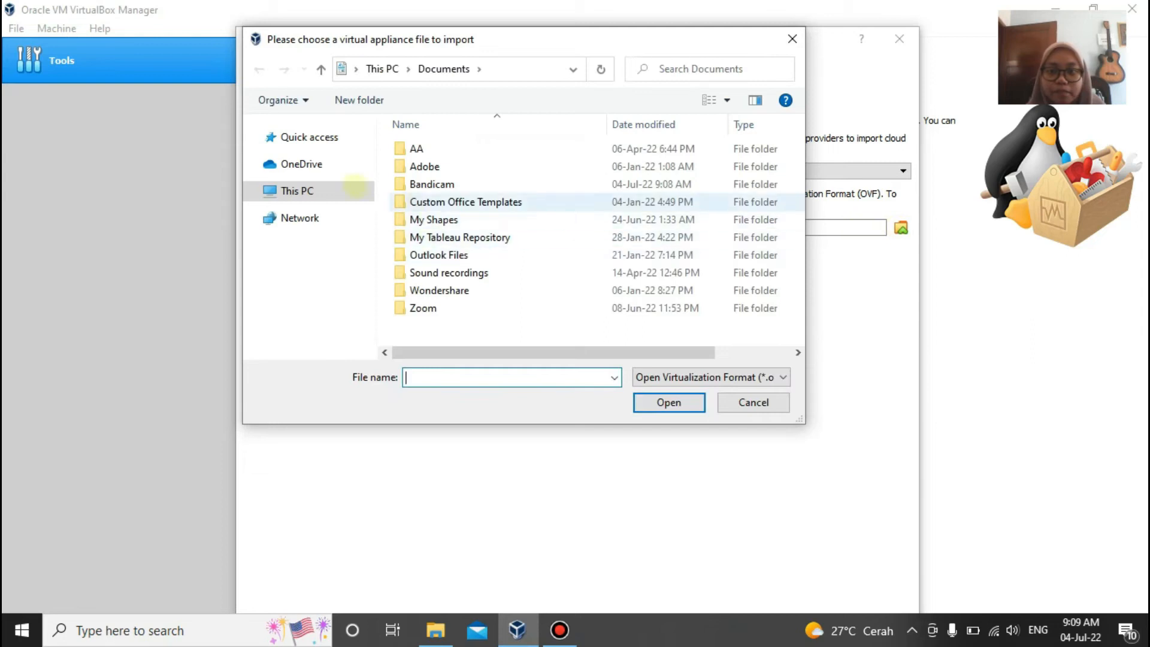
{"action": "left_click", "coordinate": [317, 205]}
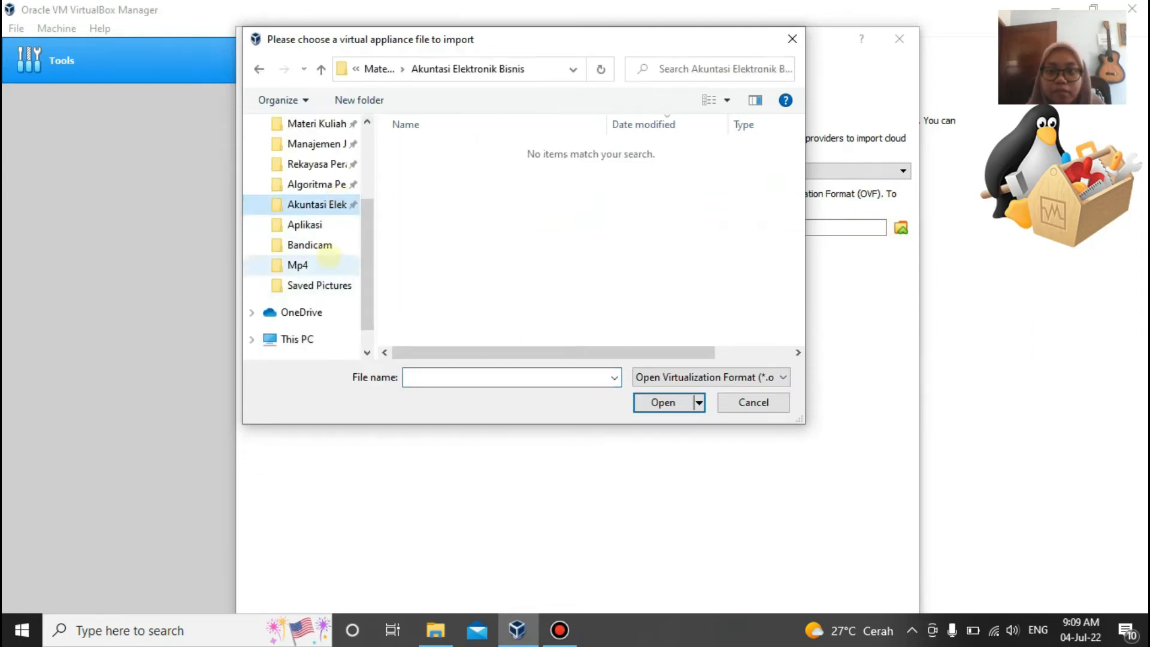
{"action": "scroll", "coordinate": [331, 255], "scroll_direction": "up", "scroll_amount": 1}
{"action": "left_click", "coordinate": [309, 144]}
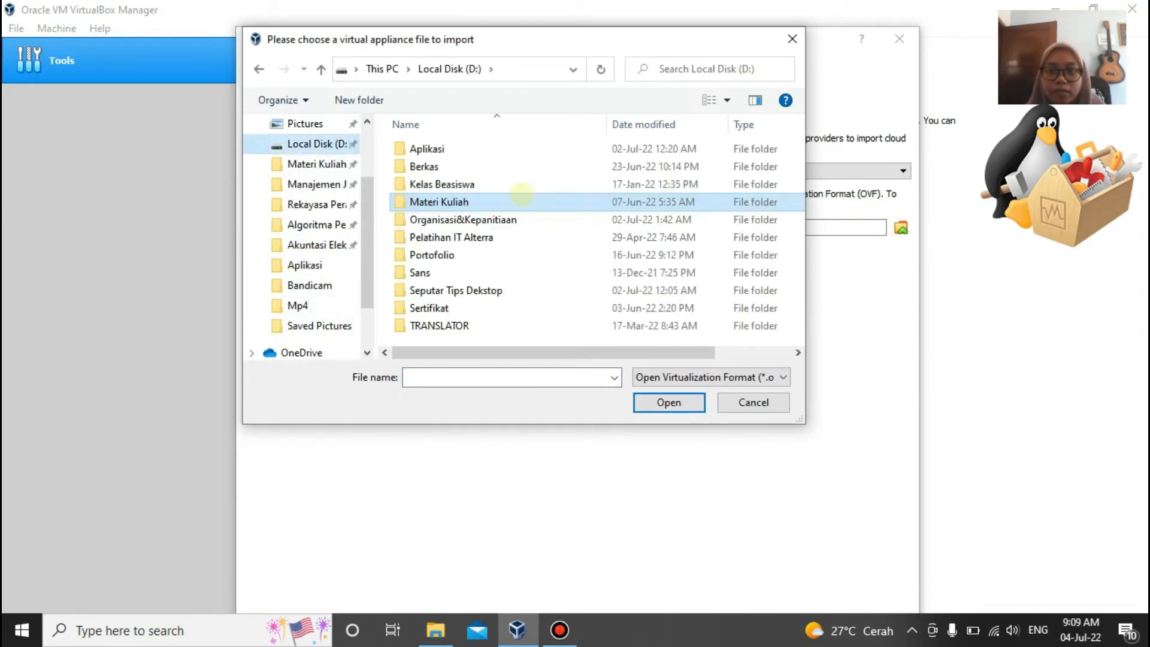
{"action": "double_click", "coordinate": [446, 150]}
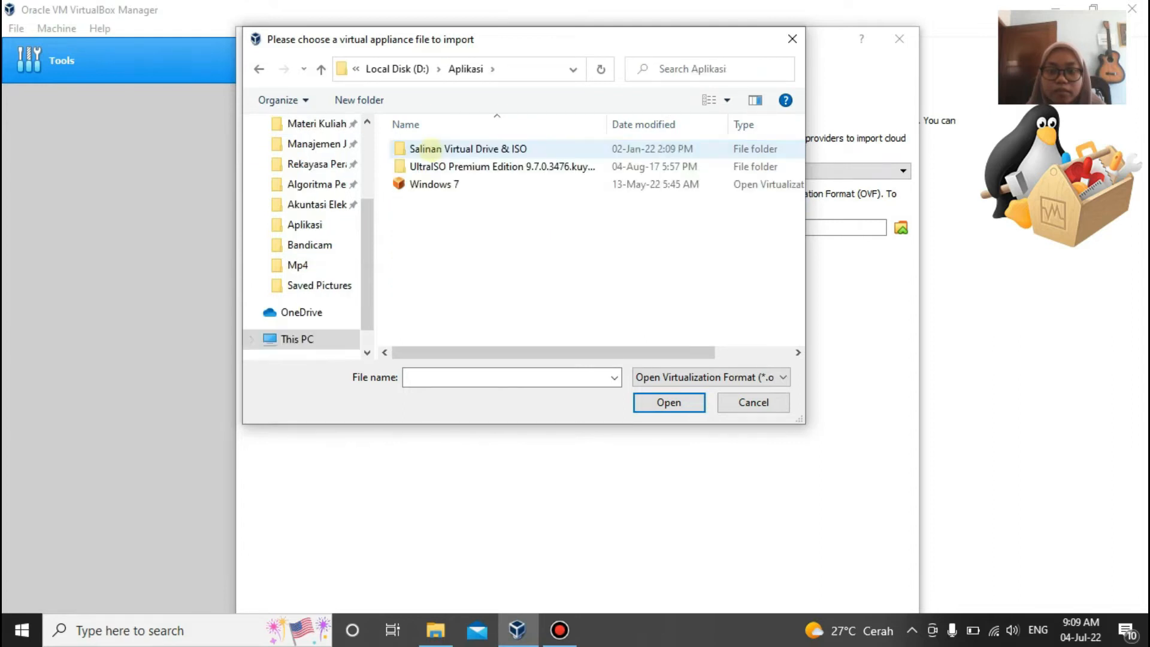
{"action": "left_click", "coordinate": [444, 181]}
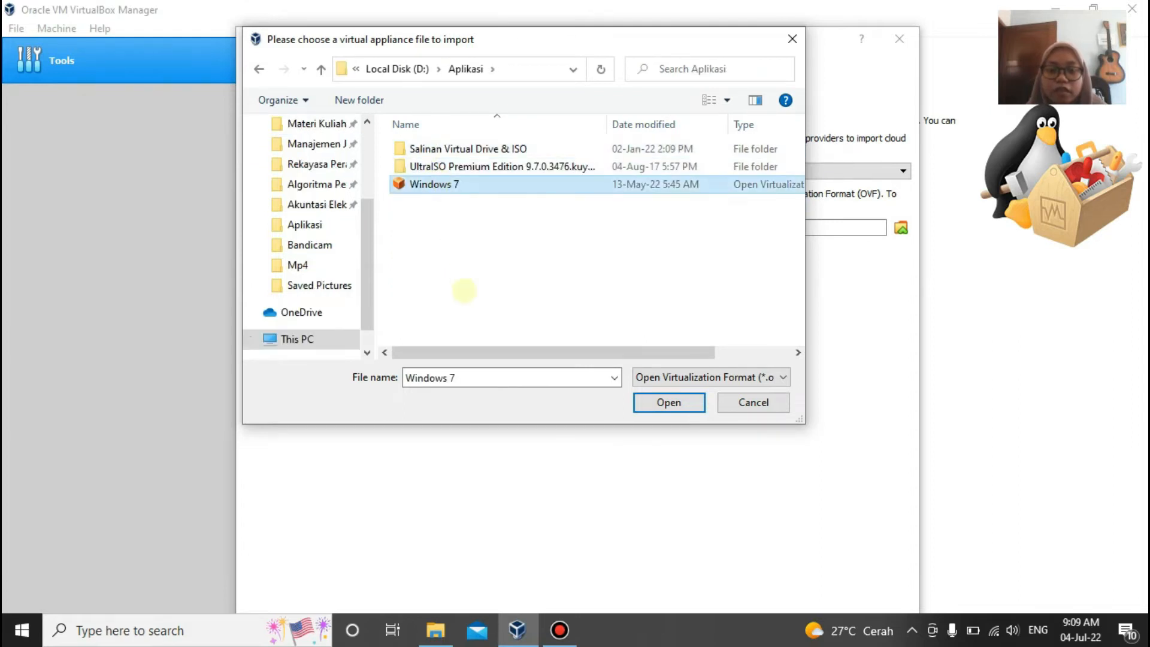
{"action": "left_click", "coordinate": [651, 402]}
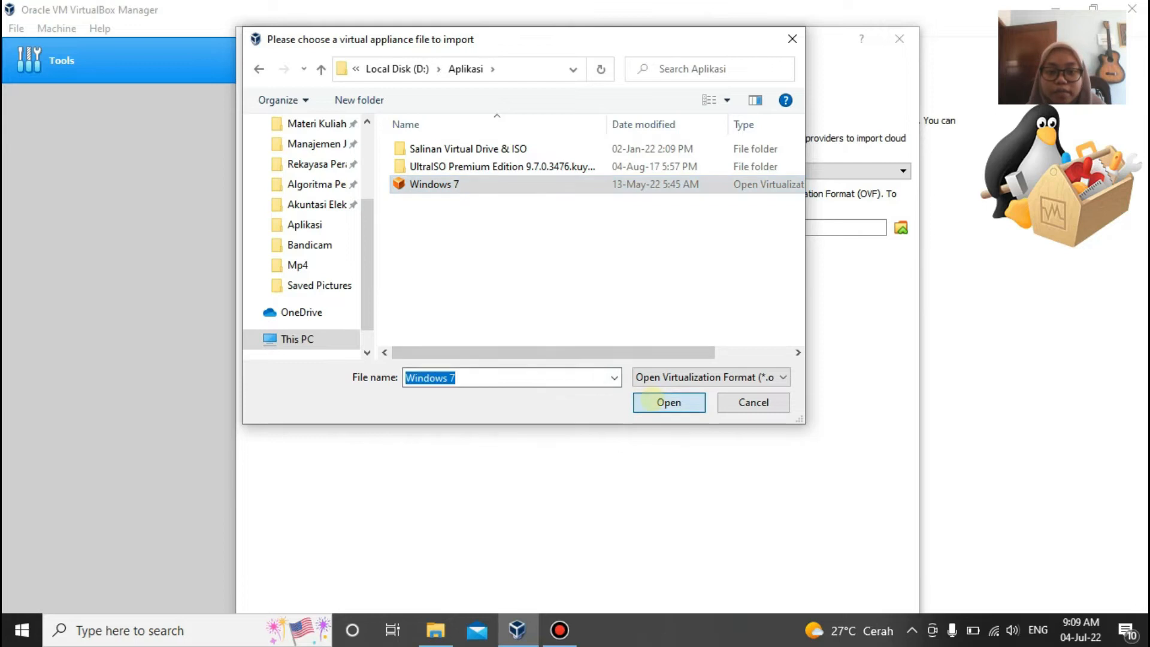
{"action": "left_click_drag", "start_coordinate": [649, 73], "coordinate": [624, 5]}
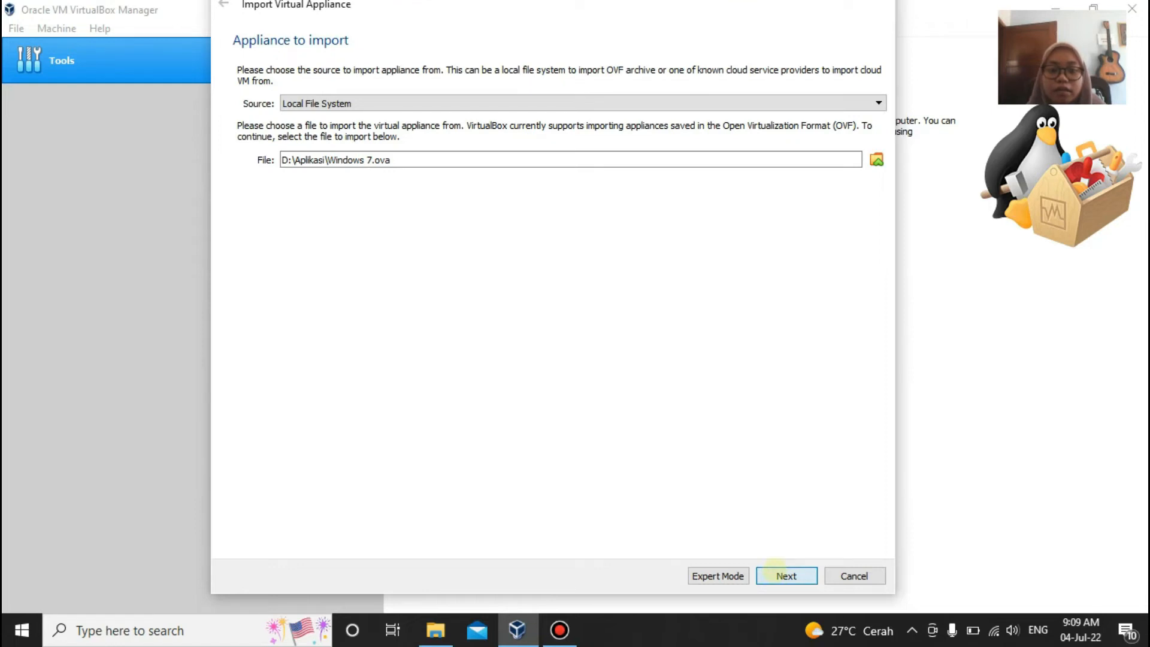
{"action": "left_click", "coordinate": [775, 572]}
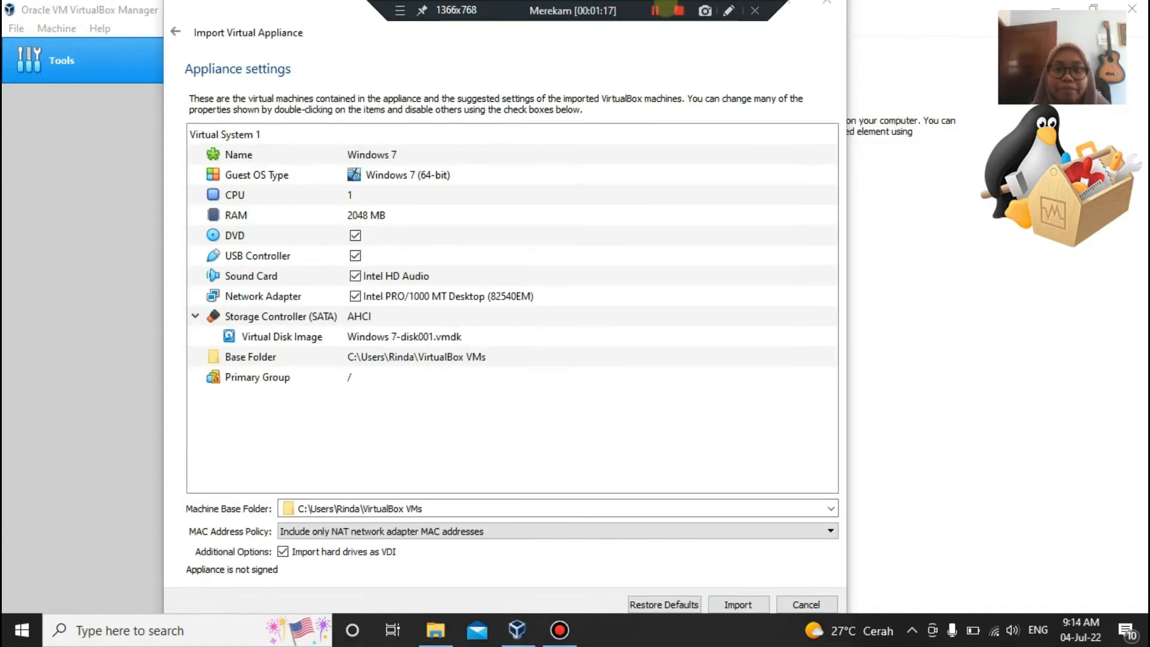
Step: Import the Windows 7 appliance with its default settings and wait for the import to complete
{"action": "left_click", "coordinate": [730, 607]}
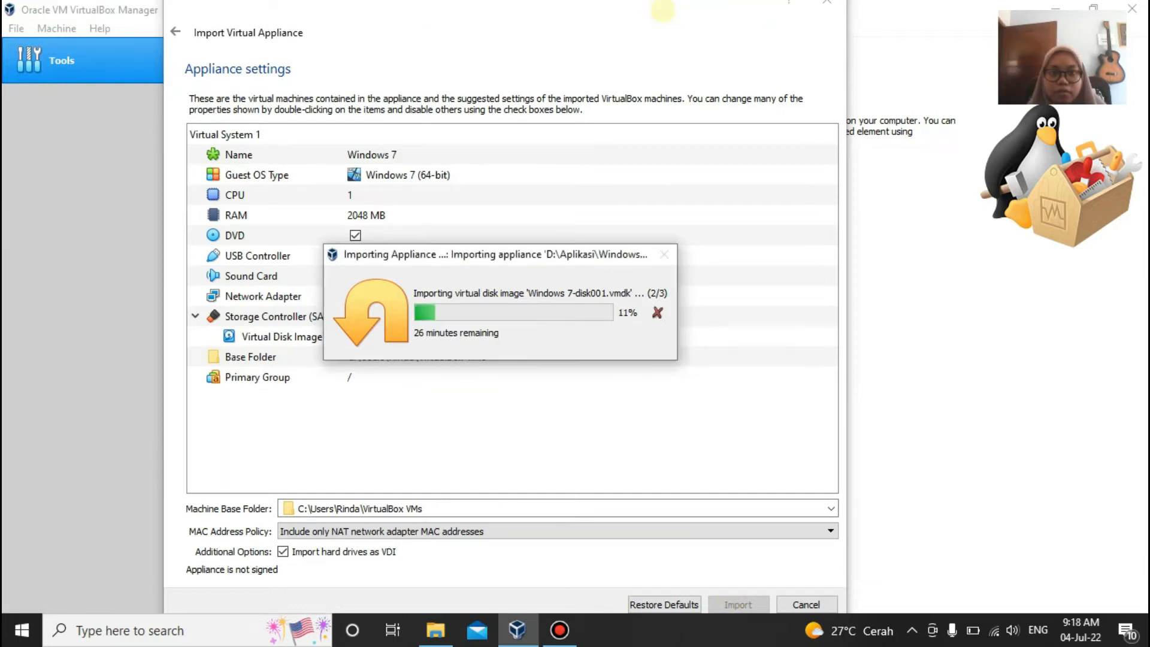
{"action": "mouse_move", "coordinate": [671, 8]}
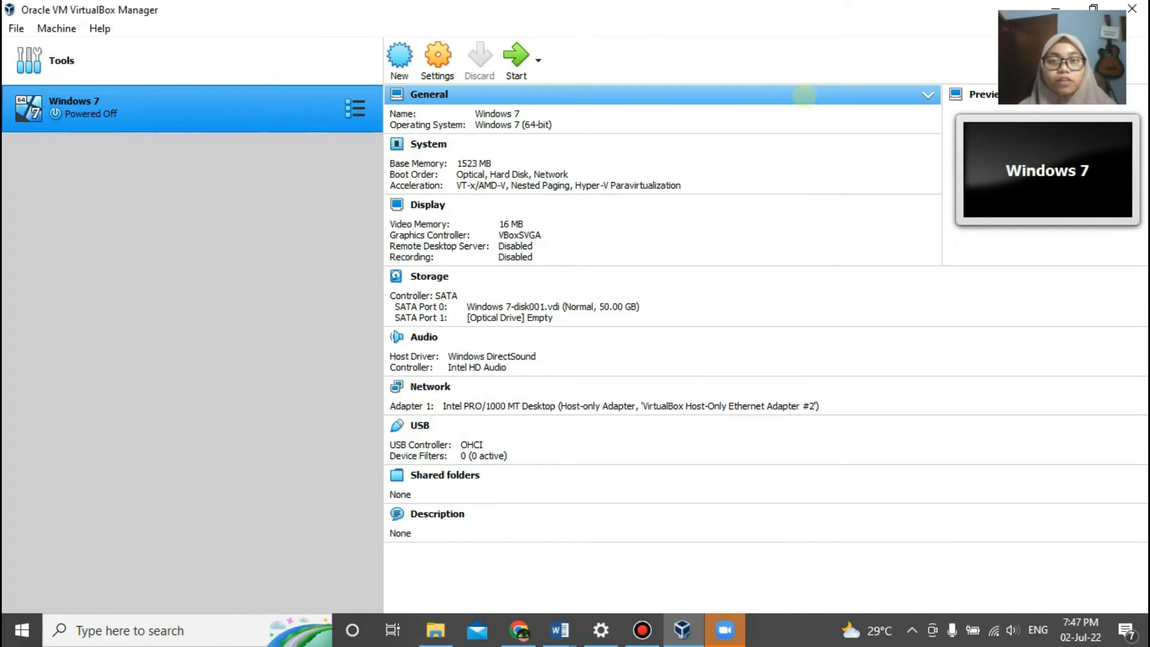
Step: Inspect the Windows 7 machine's System page (1523 MB base memory) and its Network page
{"action": "left_click", "coordinate": [437, 57]}
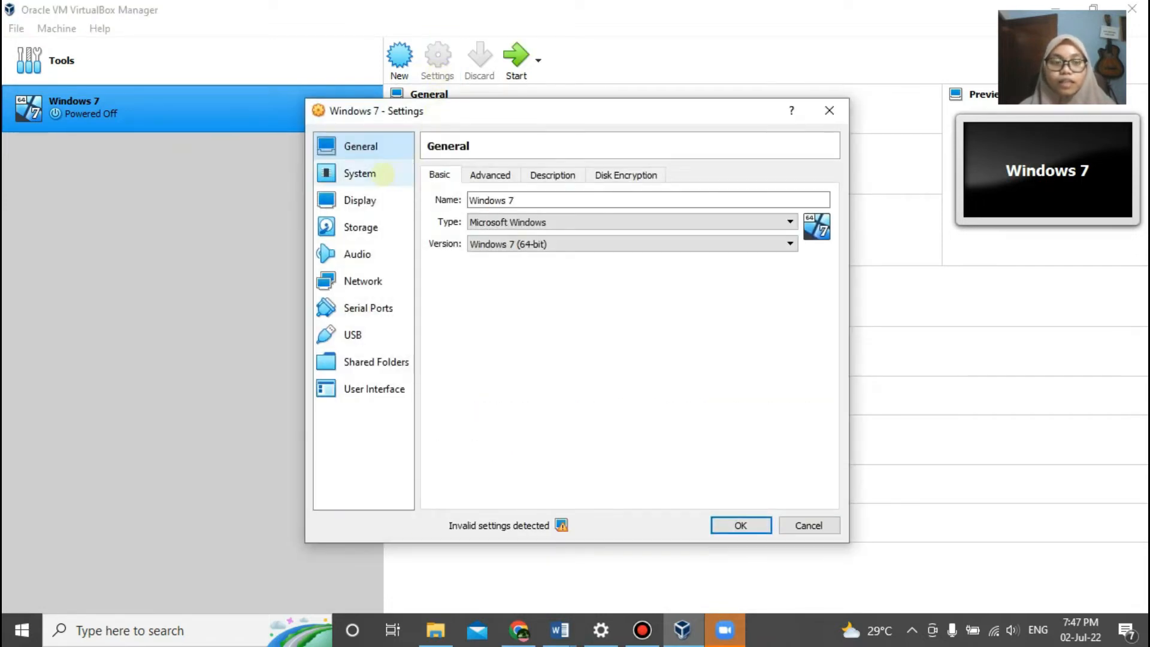
{"action": "left_click", "coordinate": [383, 174]}
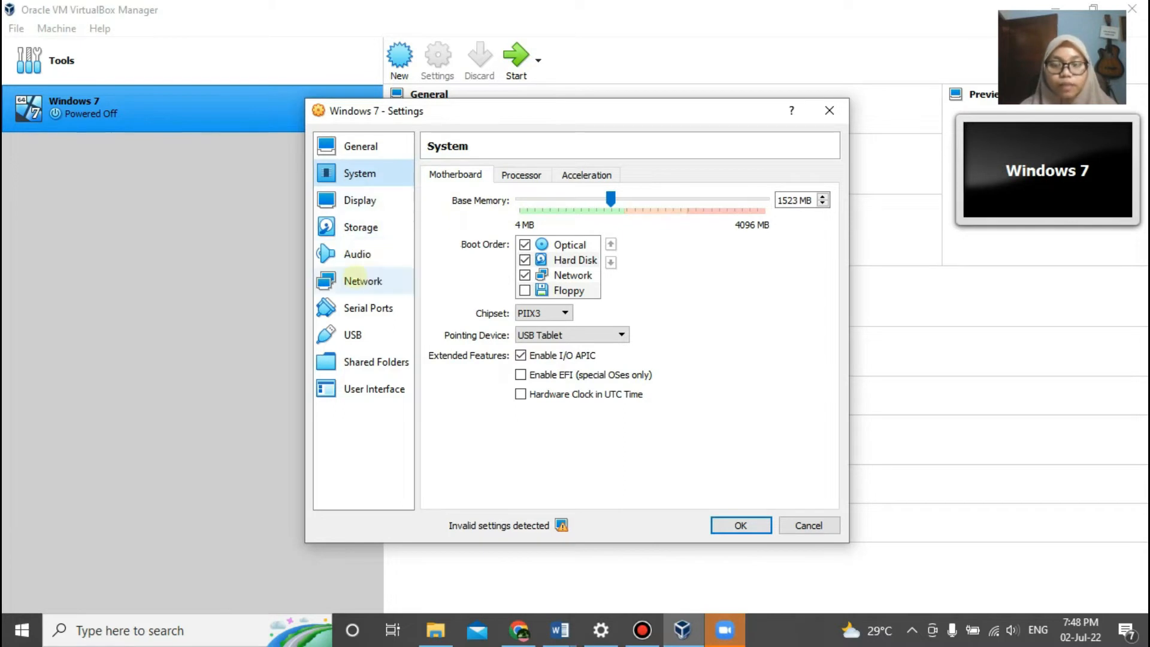
{"action": "left_click", "coordinate": [362, 280]}
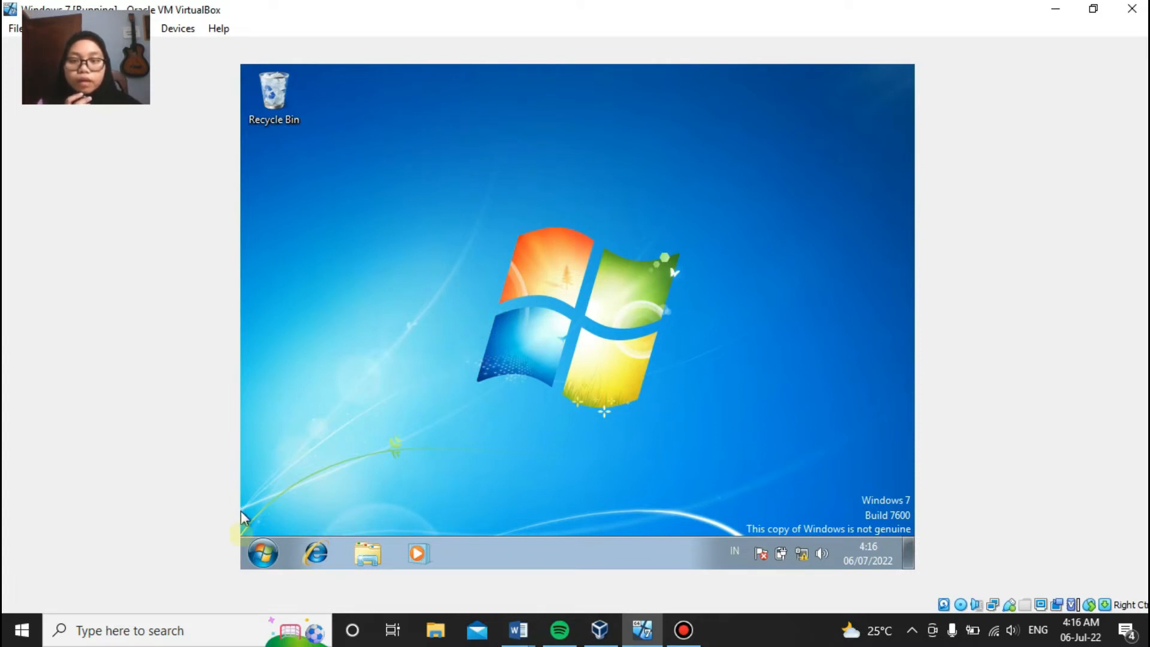
Step: In the guest's Control Panel, set Windows Firewall off for home/work and public networks
{"action": "left_click", "coordinate": [253, 558]}
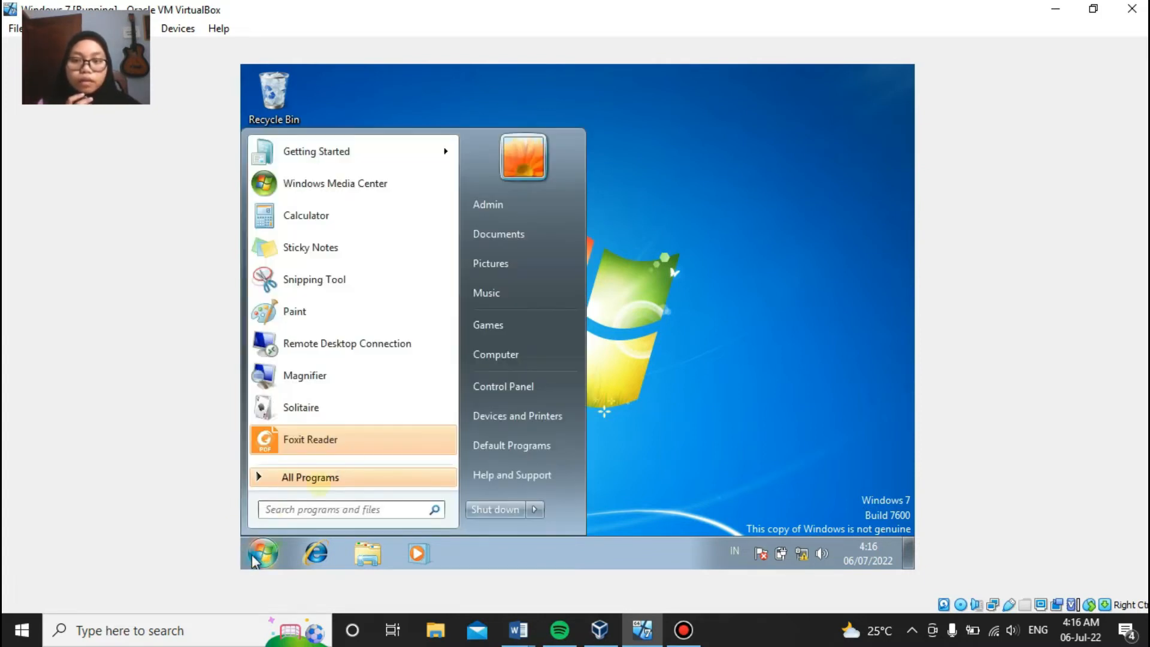
{"action": "left_click", "coordinate": [513, 390]}
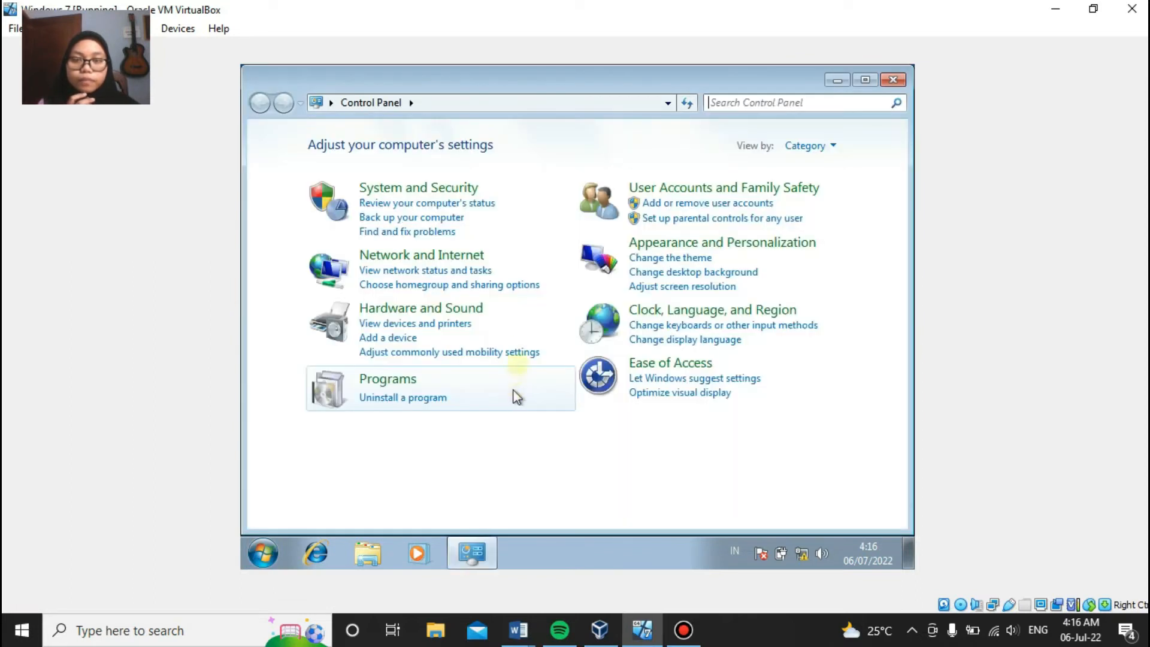
{"action": "left_click", "coordinate": [418, 190]}
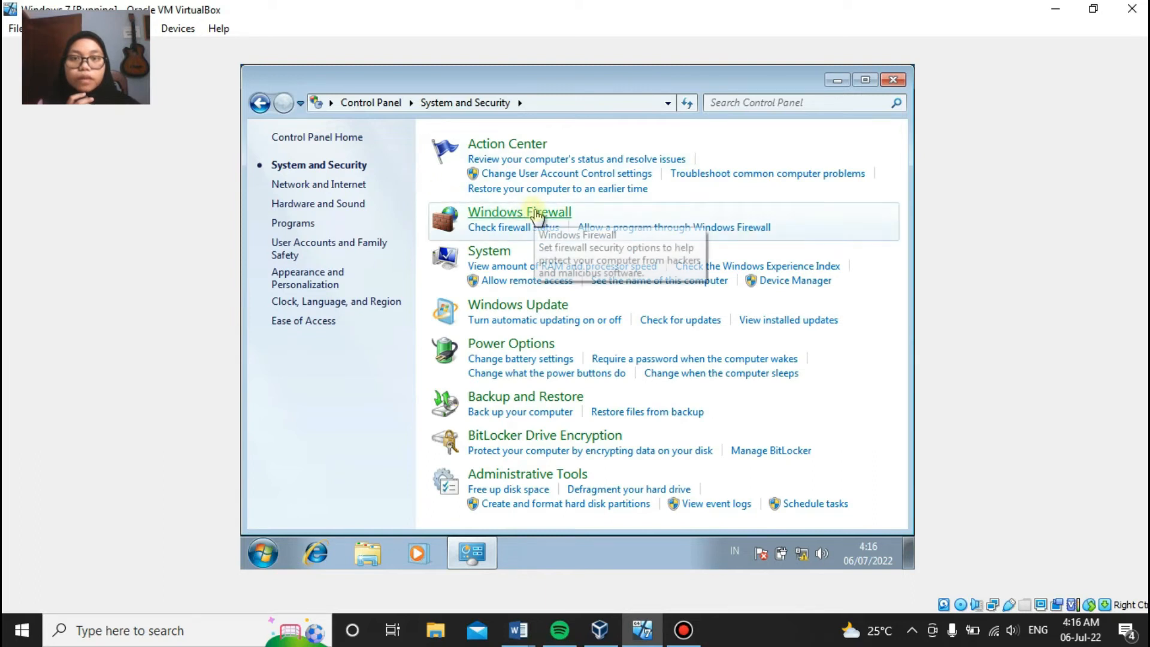
{"action": "left_click", "coordinate": [535, 213]}
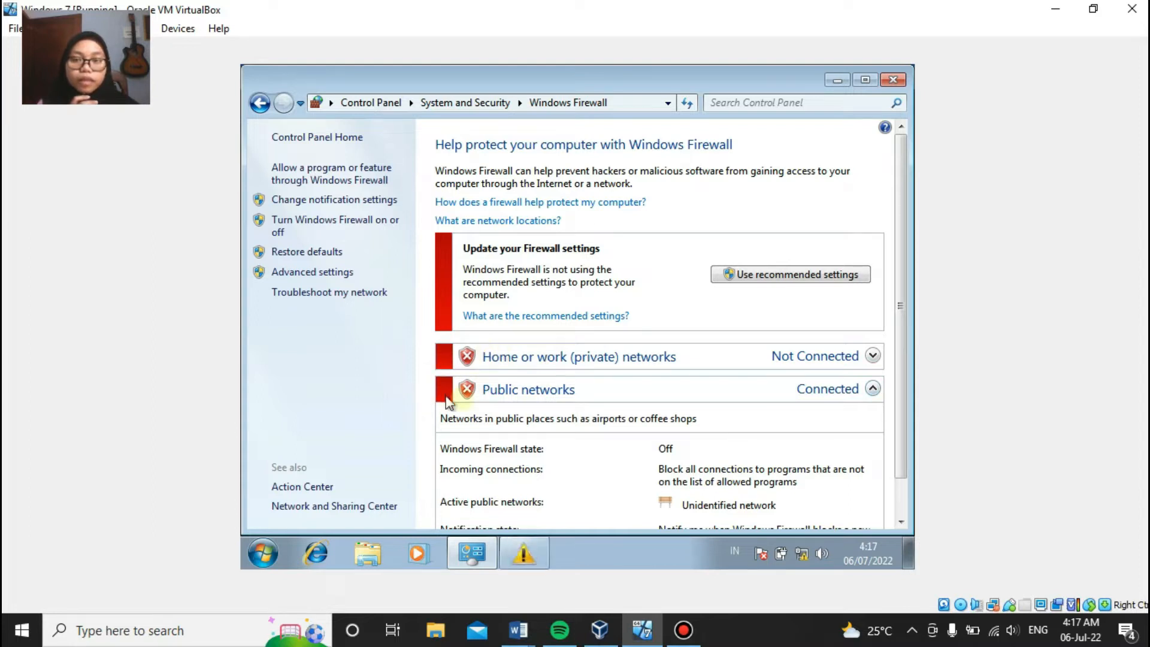
{"action": "left_click", "coordinate": [311, 223]}
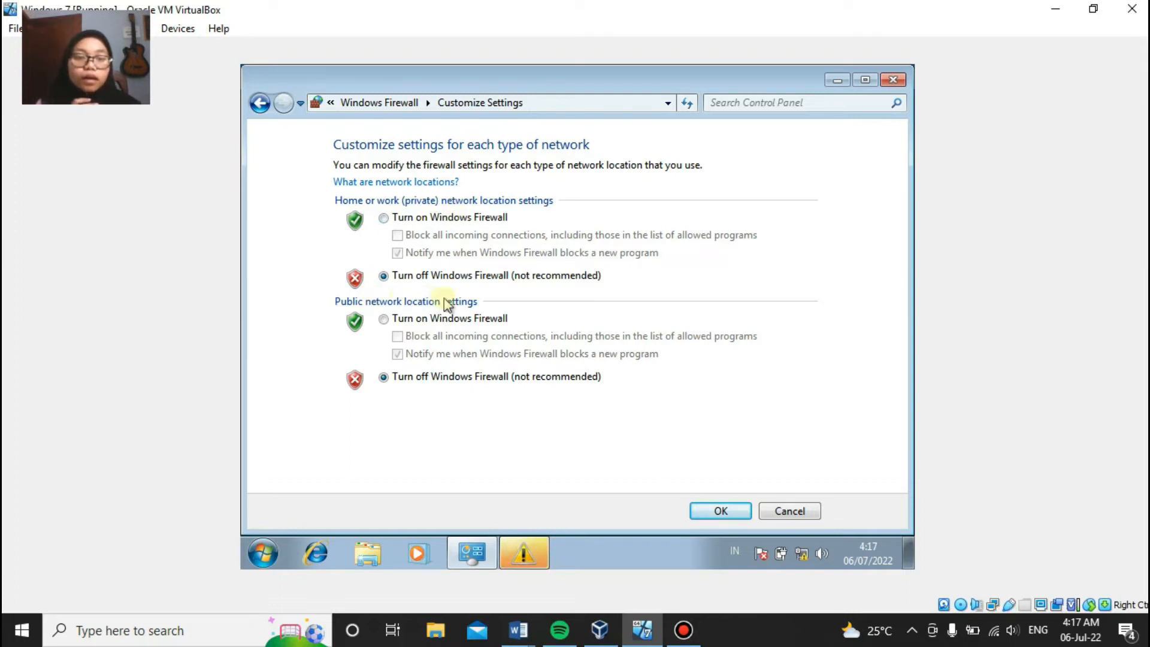
{"action": "left_click", "coordinate": [741, 511]}
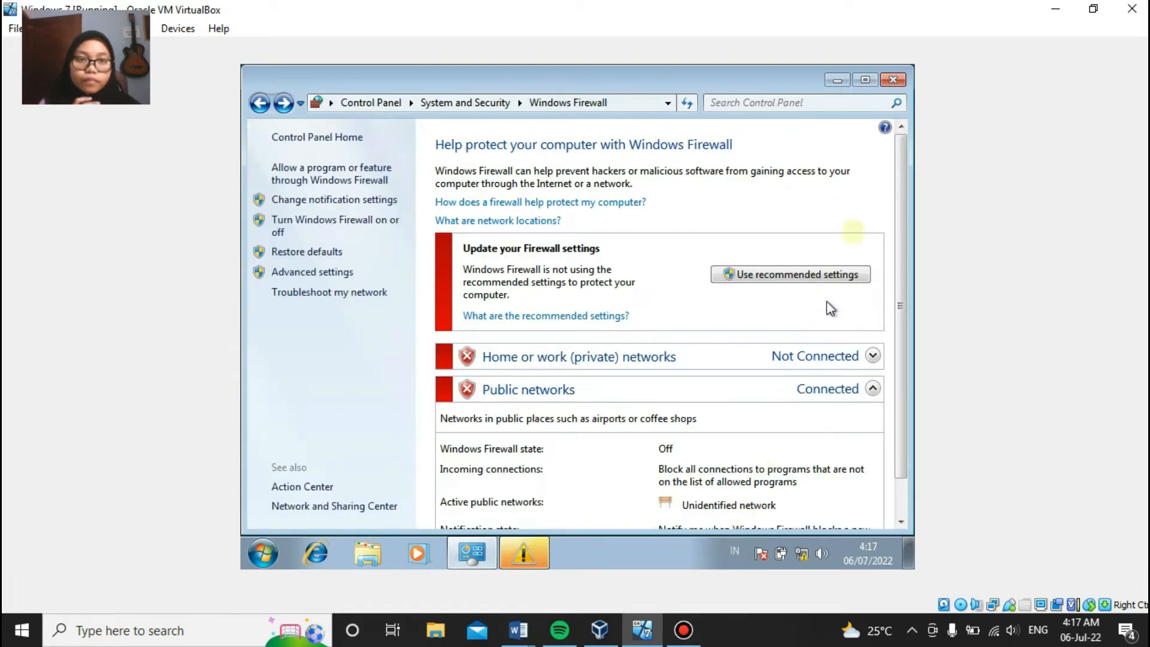
Step: Close the firewall window and counterfeit warning, then open Local Area Connection Properties
{"action": "left_click", "coordinate": [891, 81]}
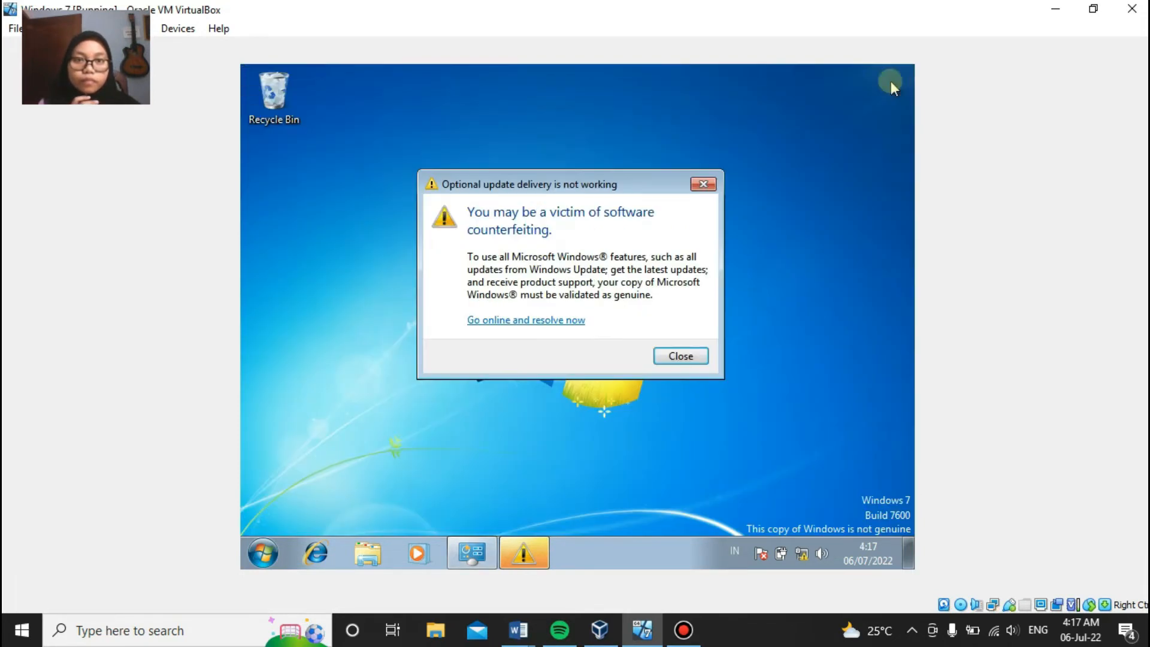
{"action": "left_click", "coordinate": [704, 186]}
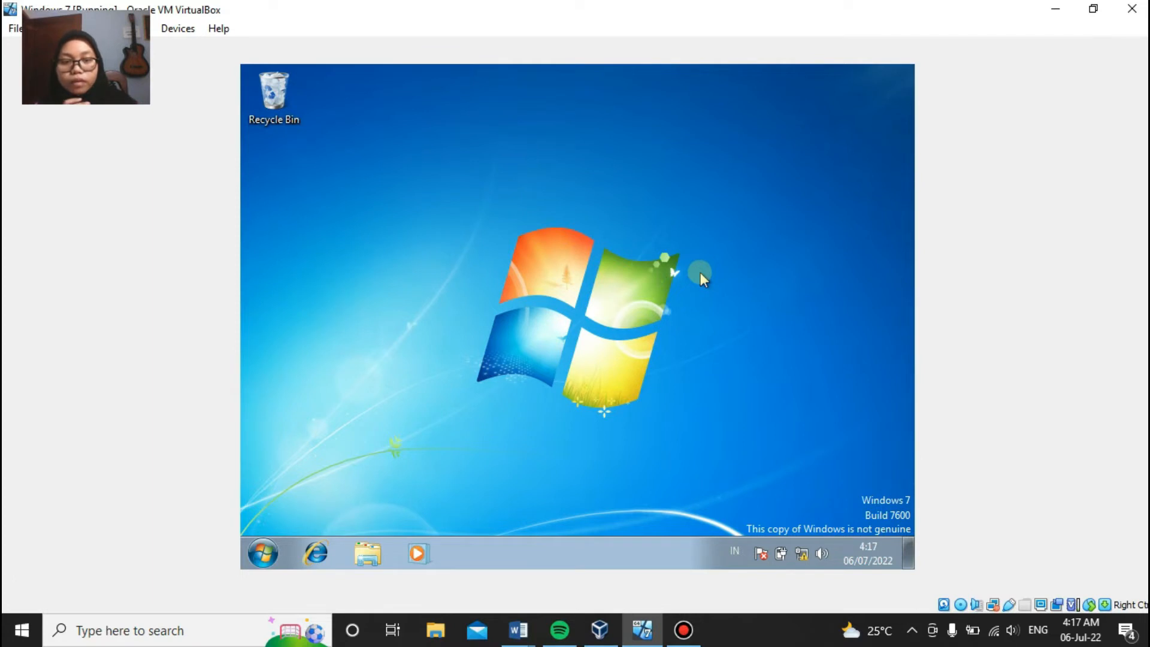
{"action": "right_click", "coordinate": [803, 556]}
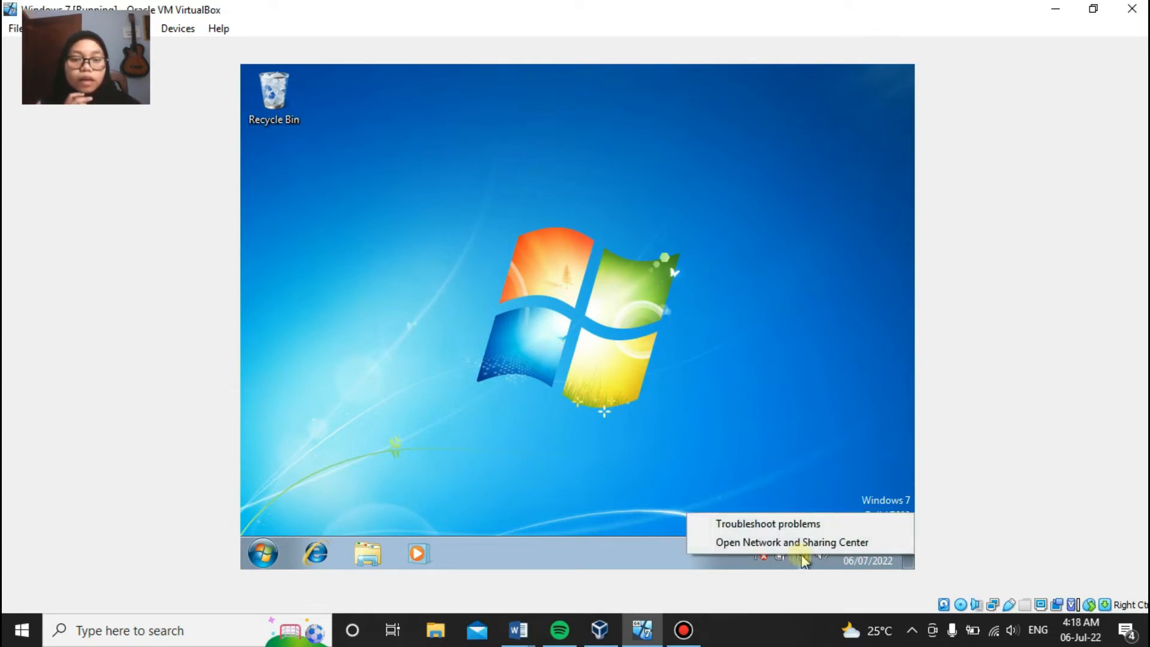
{"action": "left_click", "coordinate": [812, 543]}
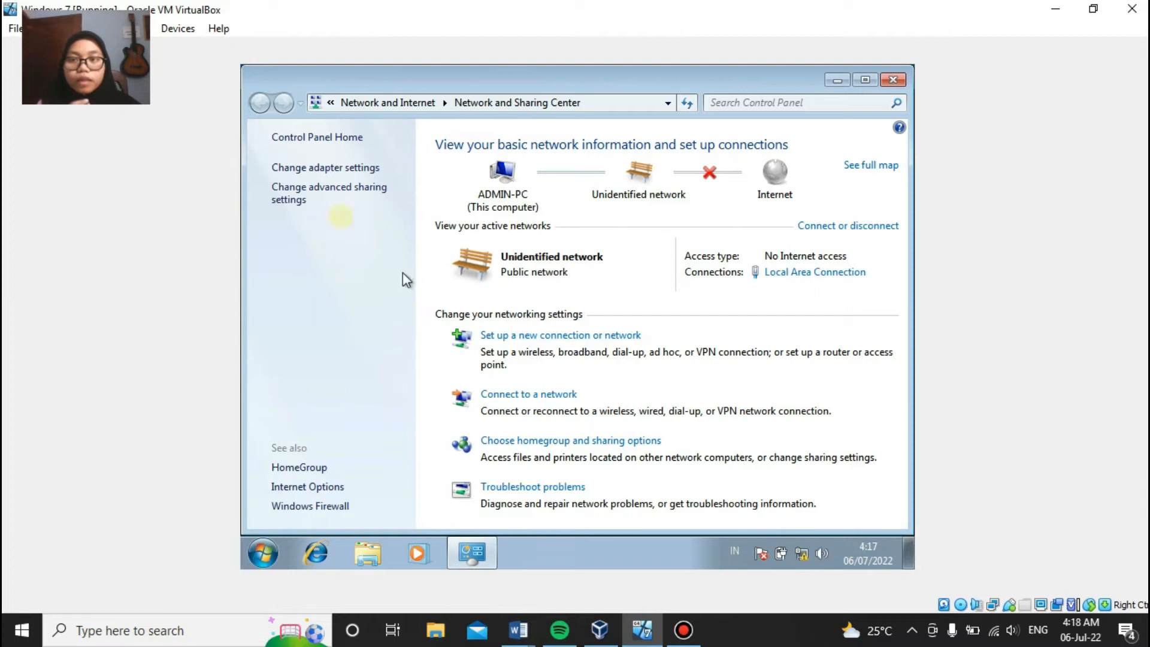
{"action": "left_click", "coordinate": [309, 168]}
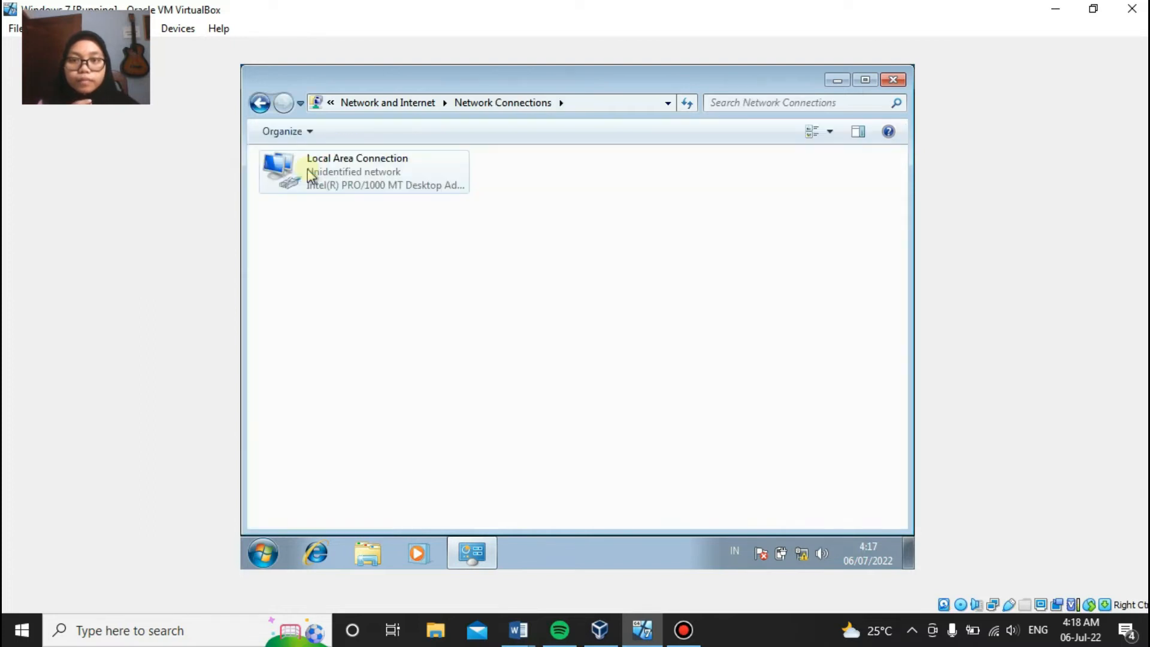
{"action": "right_click", "coordinate": [350, 175]}
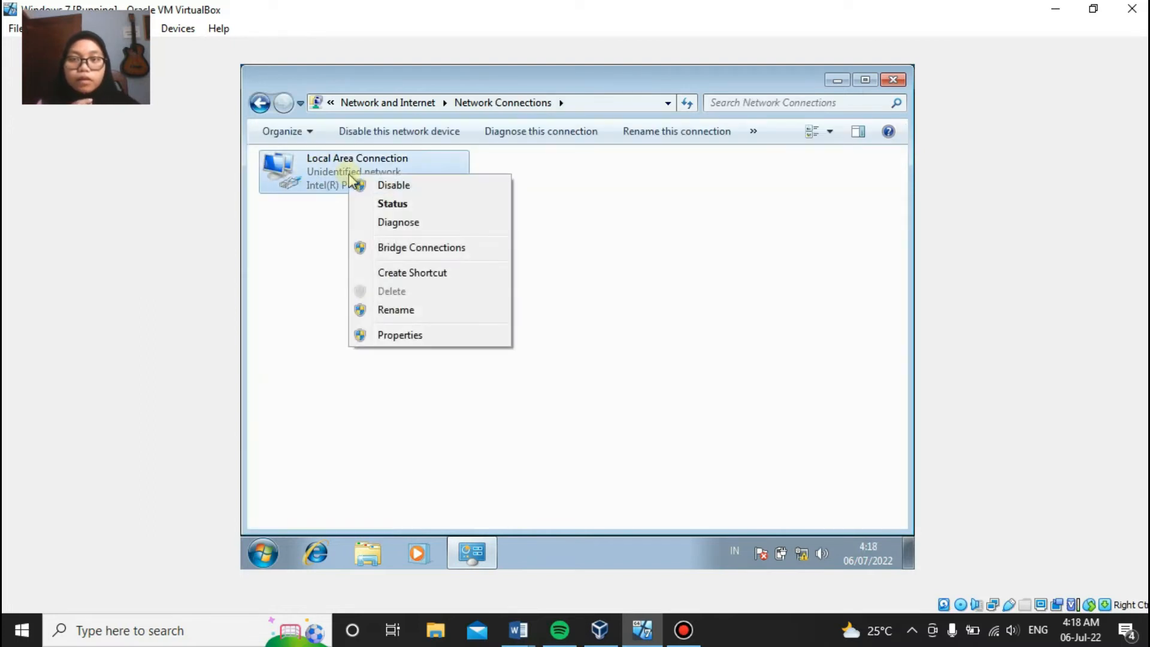
{"action": "left_click", "coordinate": [423, 338]}
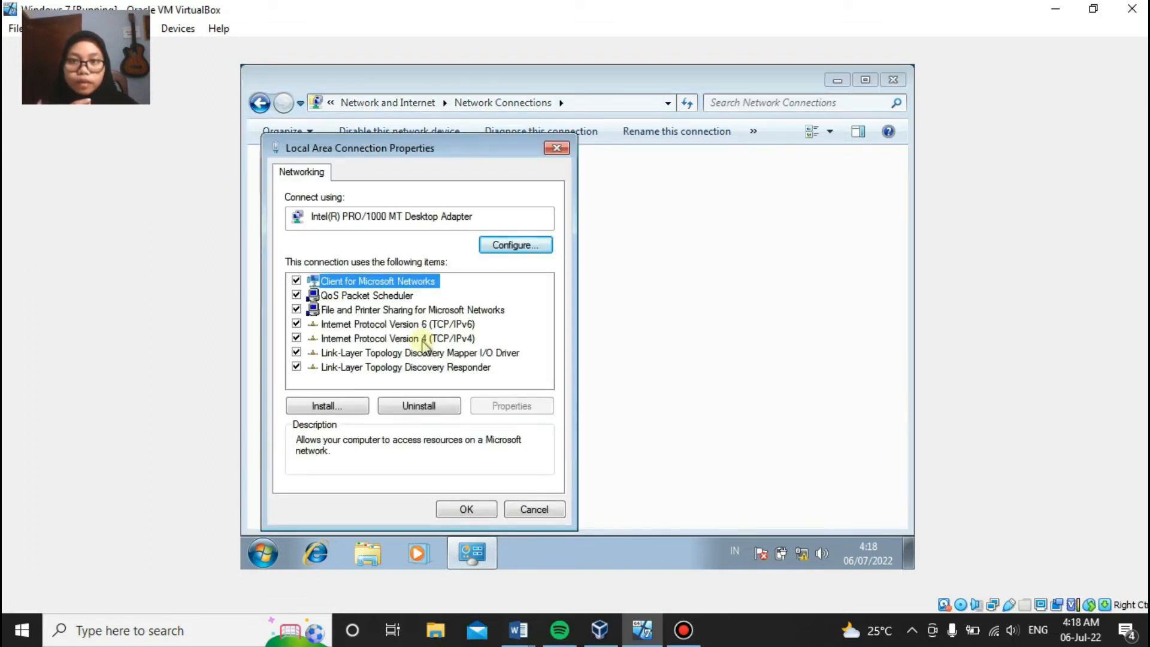
Step: Enter static IPv4 address 192.168.10.11 with subnet mask 255.255.255.0 for Local Area Connection
{"action": "left_click", "coordinate": [422, 339]}
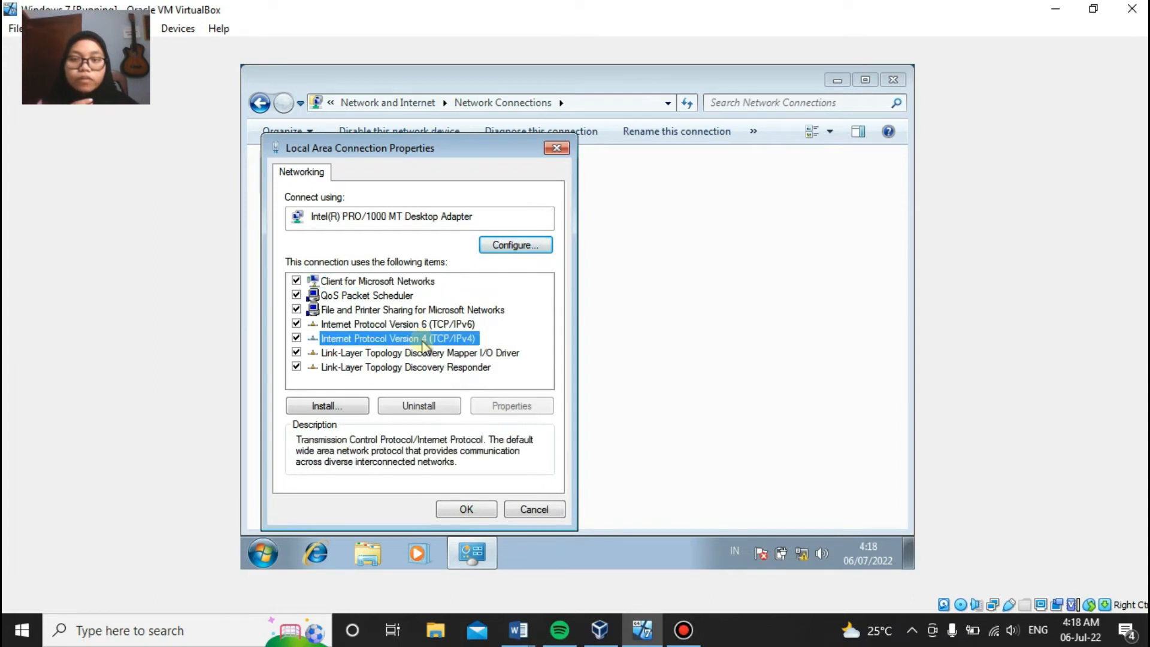
{"action": "left_click", "coordinate": [517, 406]}
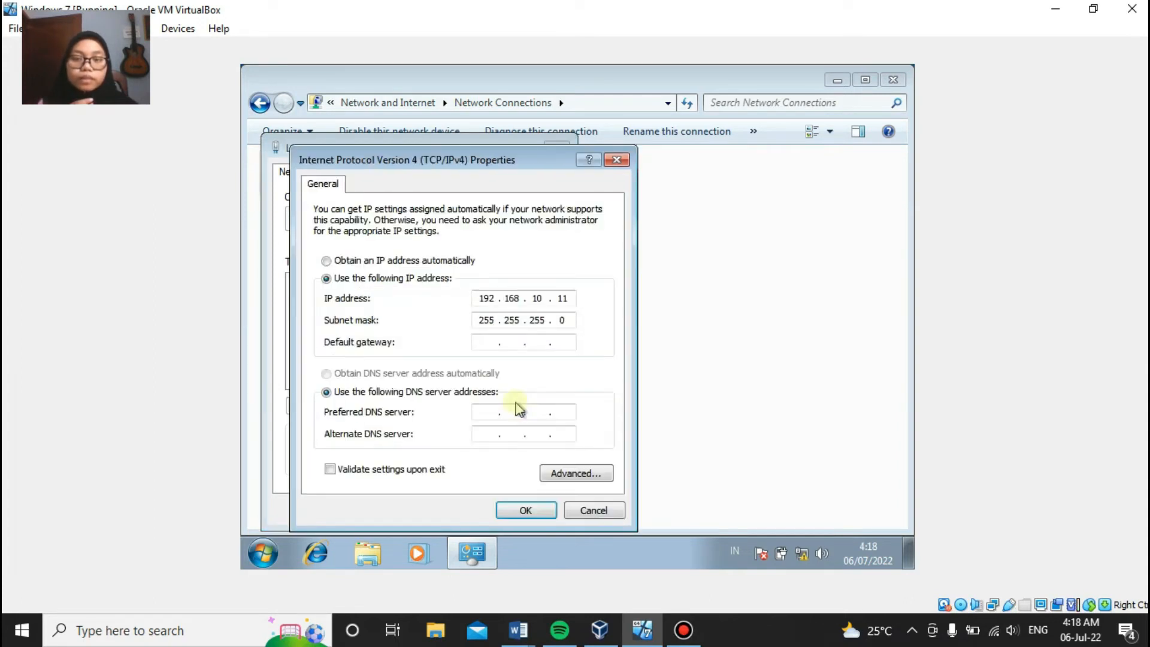
{"action": "left_click", "coordinate": [430, 260]}
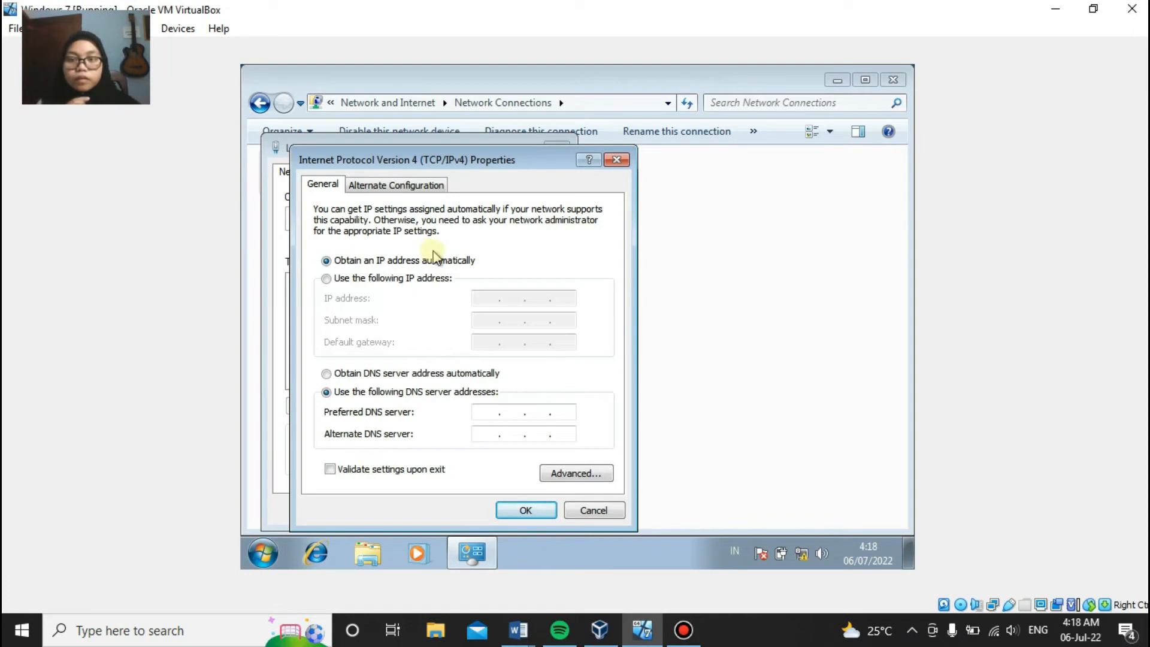
{"action": "left_click", "coordinate": [383, 281]}
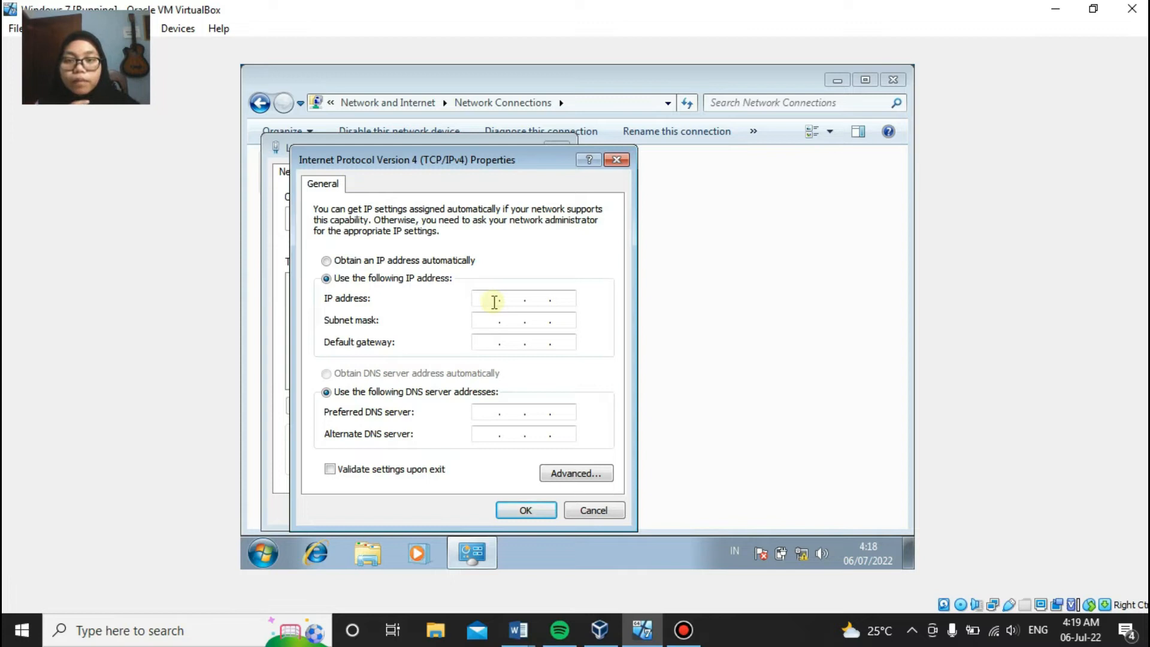
{"action": "type", "text": "92 . 1"}
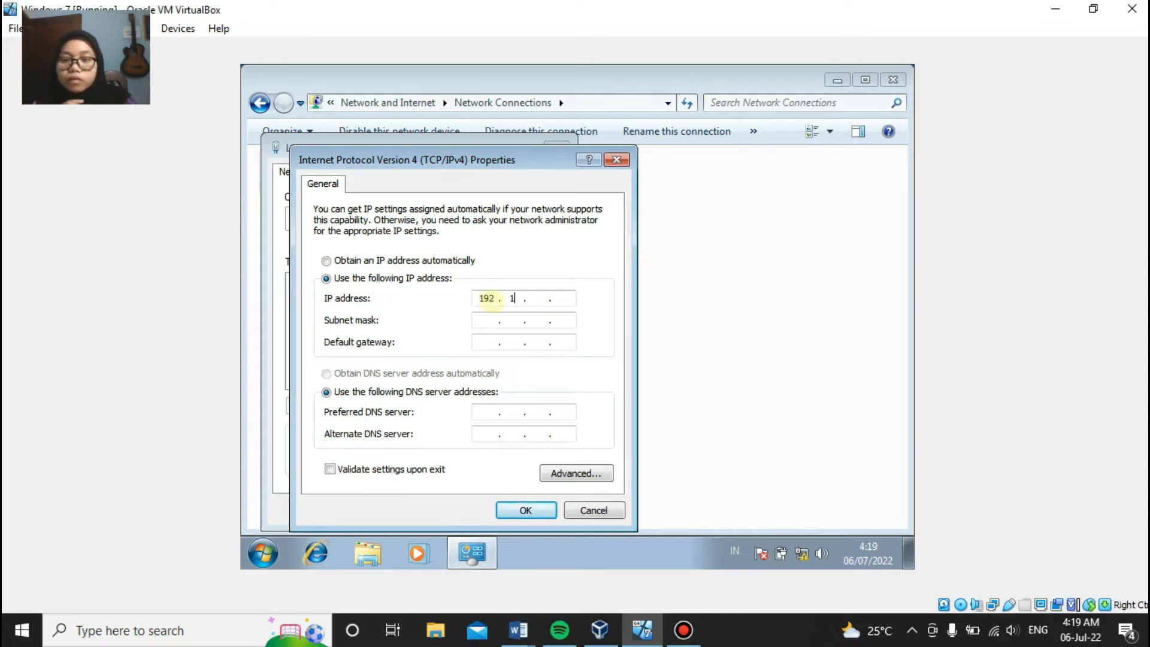
{"action": "type", "text": "68 . "}
{"action": "type", "text": "10 . "}
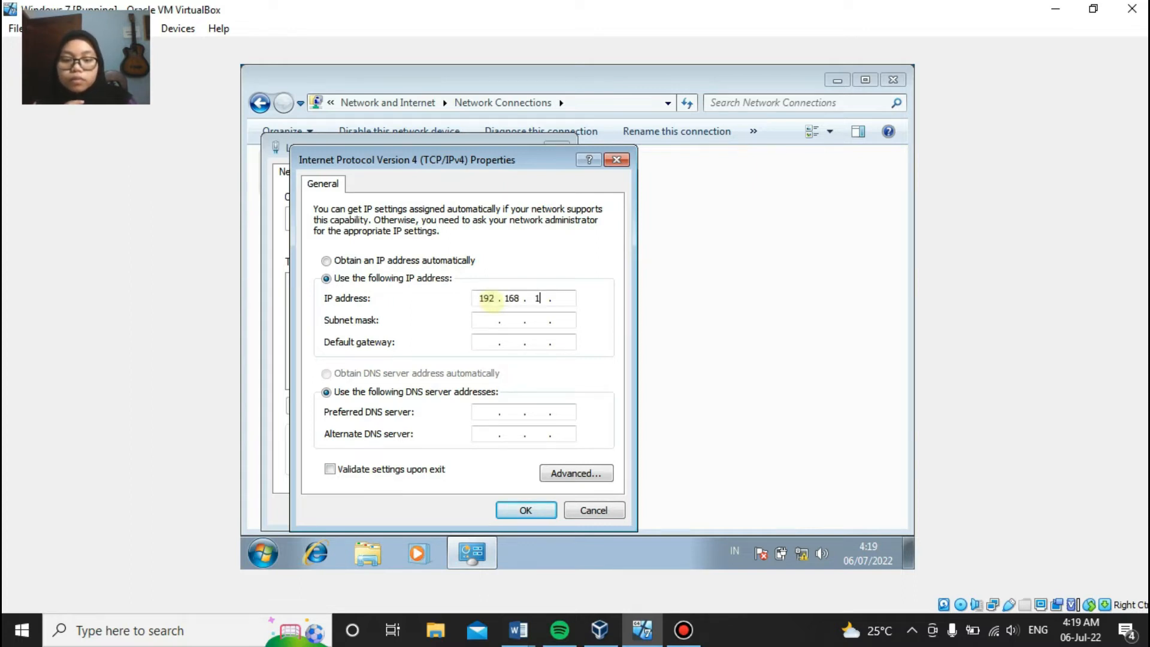
{"action": "type", "text": "11"}
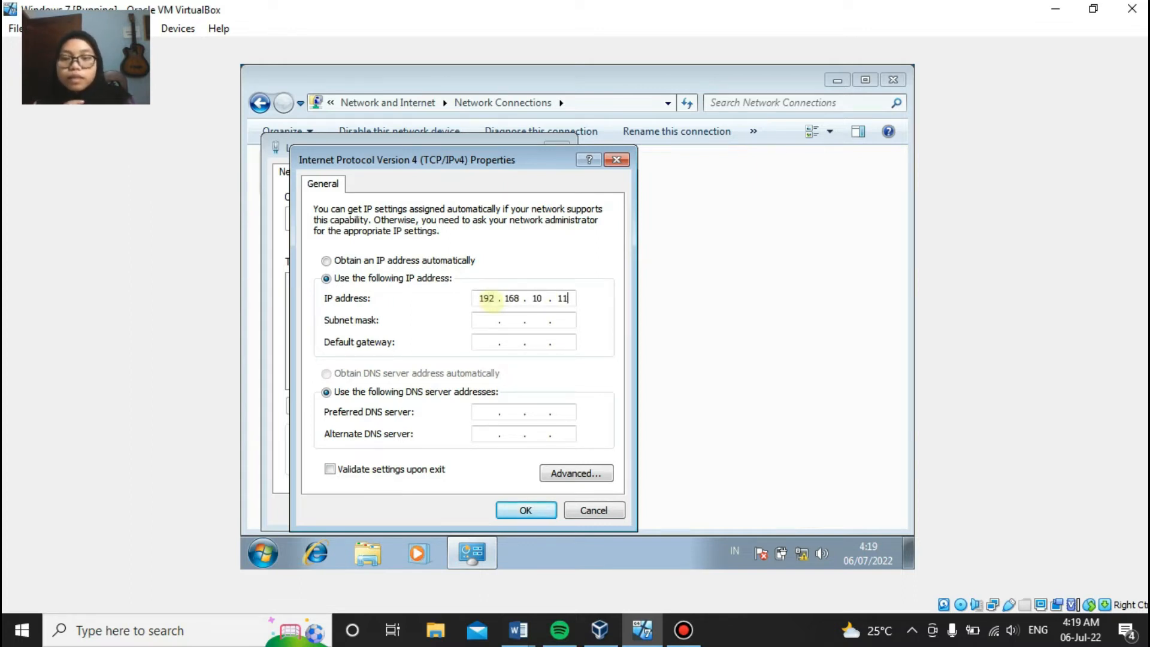
{"action": "left_click", "coordinate": [486, 321]}
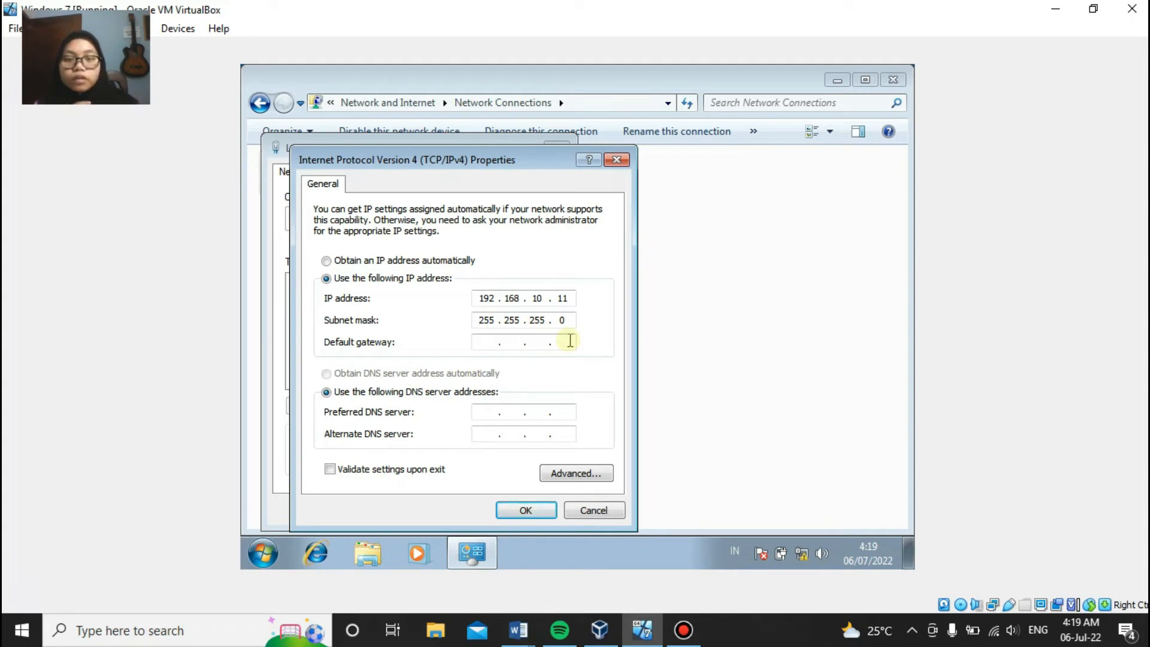
Step: Apply the IPv4 settings and close the connection properties and Network Connections windows
{"action": "left_click", "coordinate": [525, 509]}
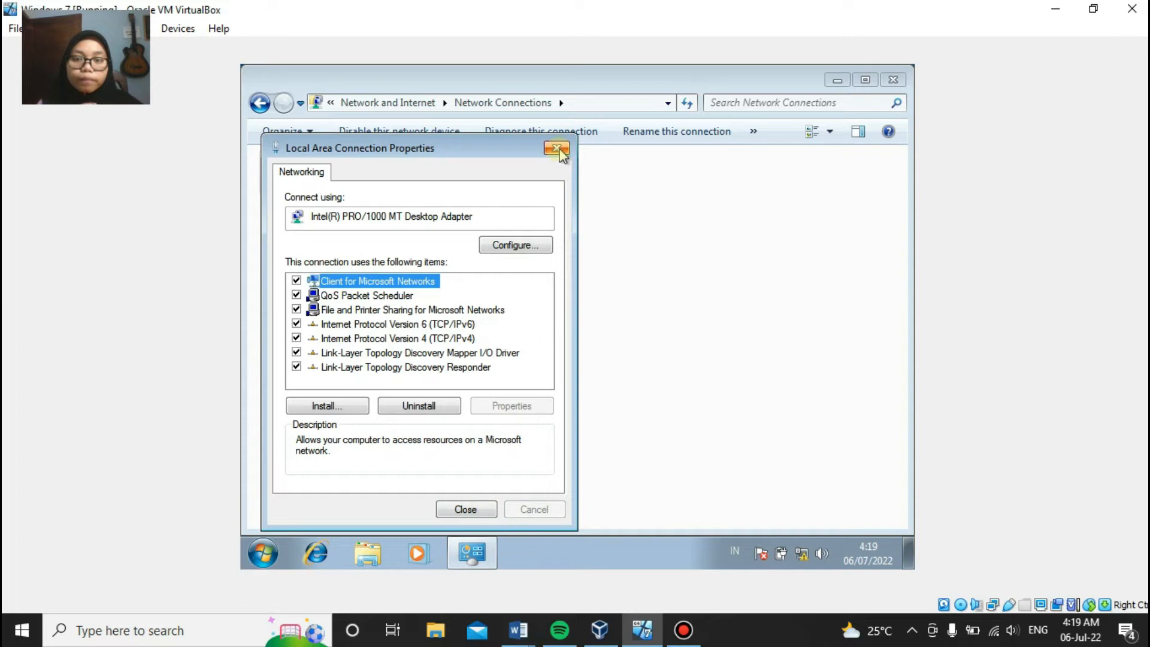
{"action": "left_click", "coordinate": [464, 513]}
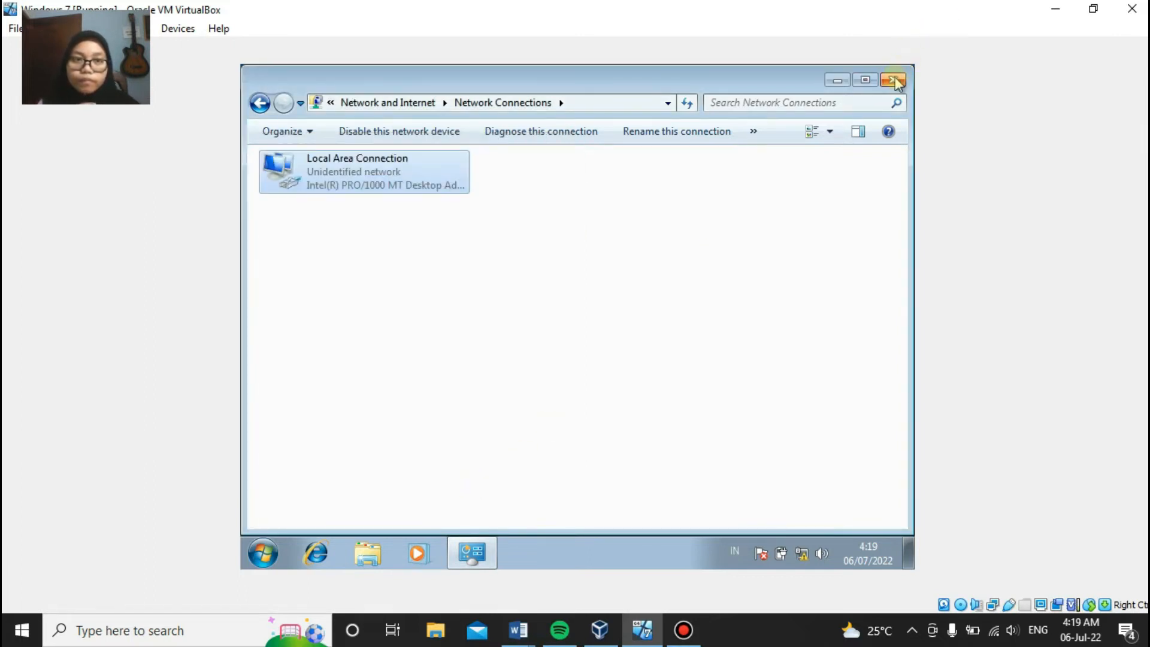
{"action": "left_click", "coordinate": [894, 80]}
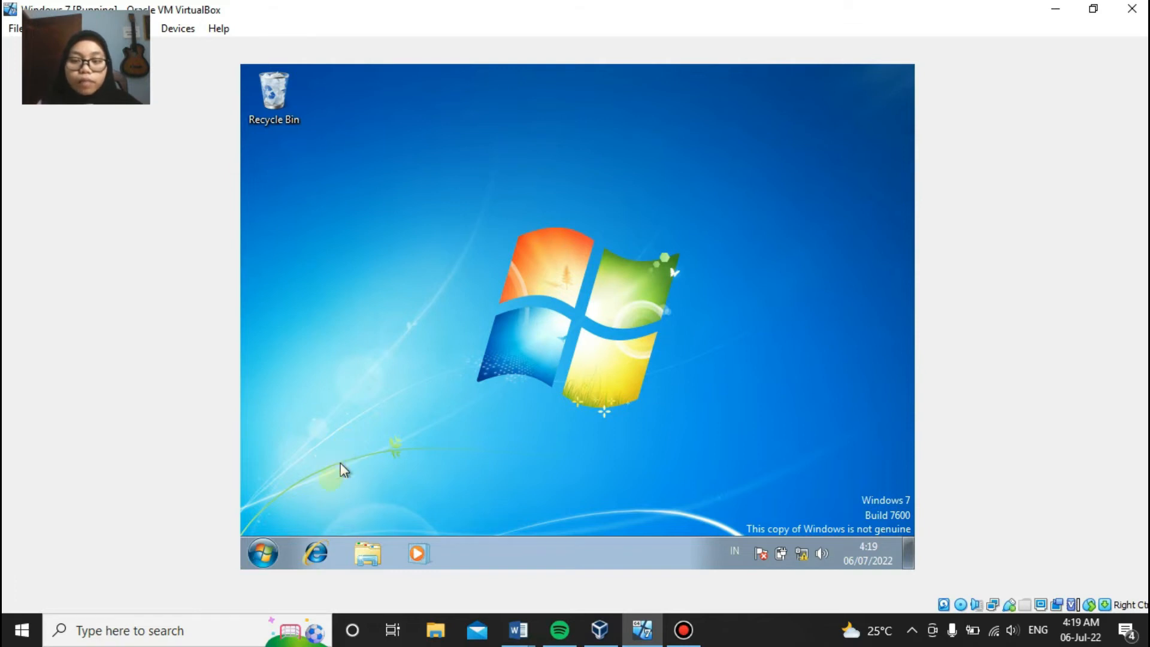
Step: Launch cmd in the Windows 7 guest and run ipconfig to show its 192.168.10.11 address
{"action": "left_click", "coordinate": [265, 554]}
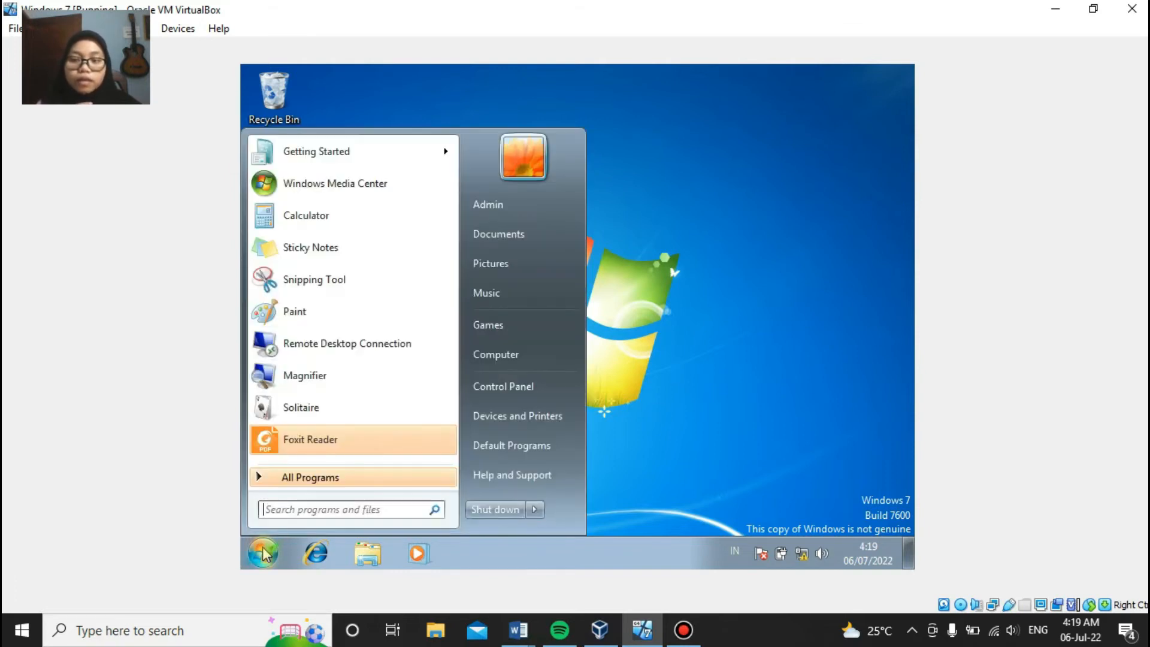
{"action": "type", "text": "cmd"}
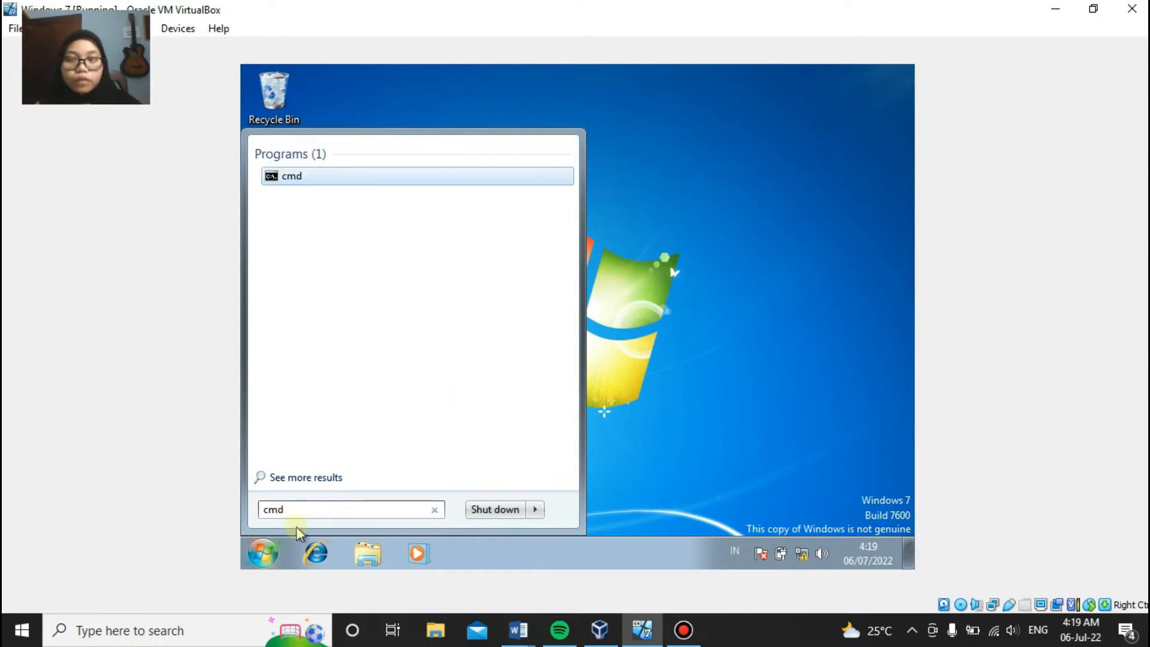
{"action": "key", "text": "Return"}
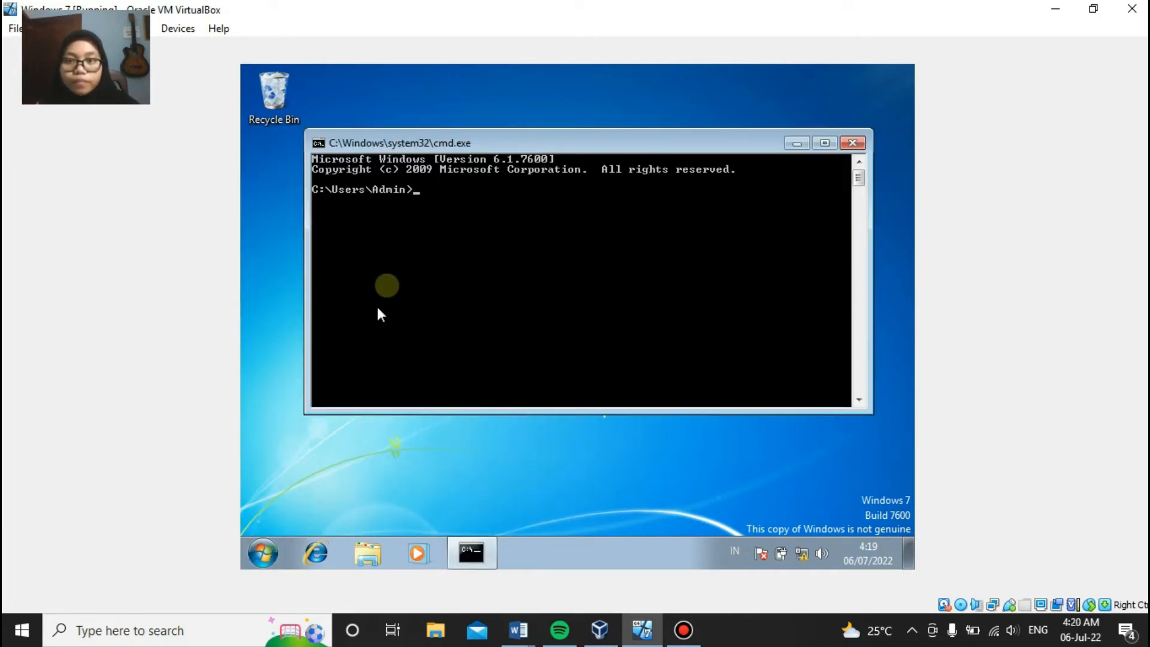
{"action": "type", "text": "ip"}
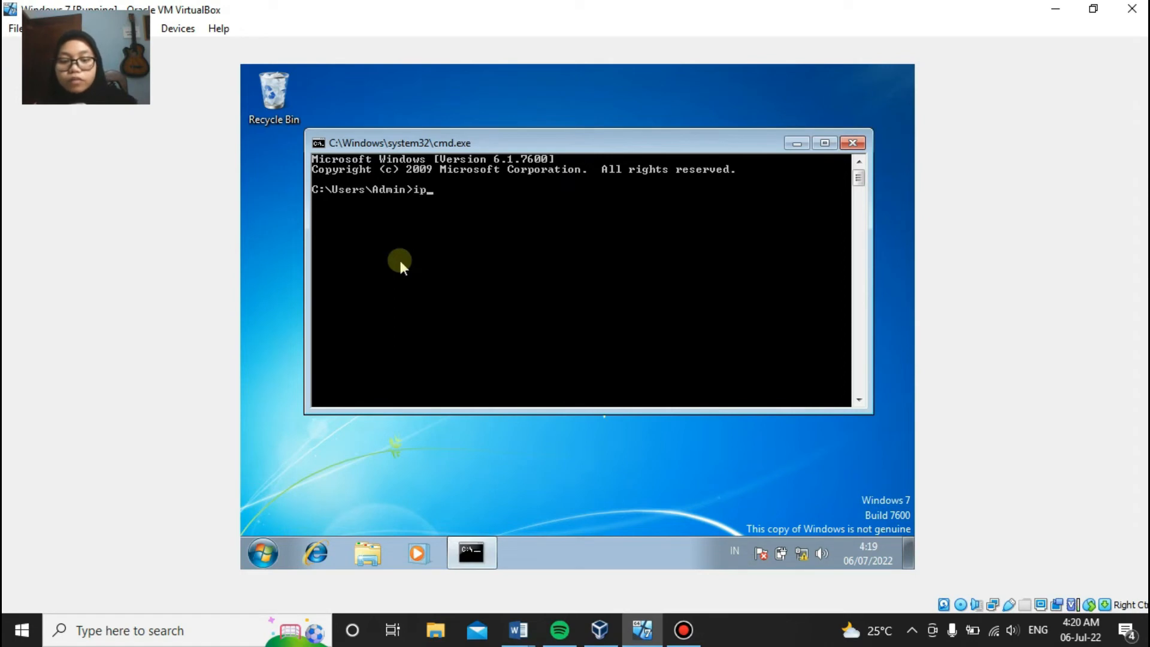
{"action": "type", "text": "config"}
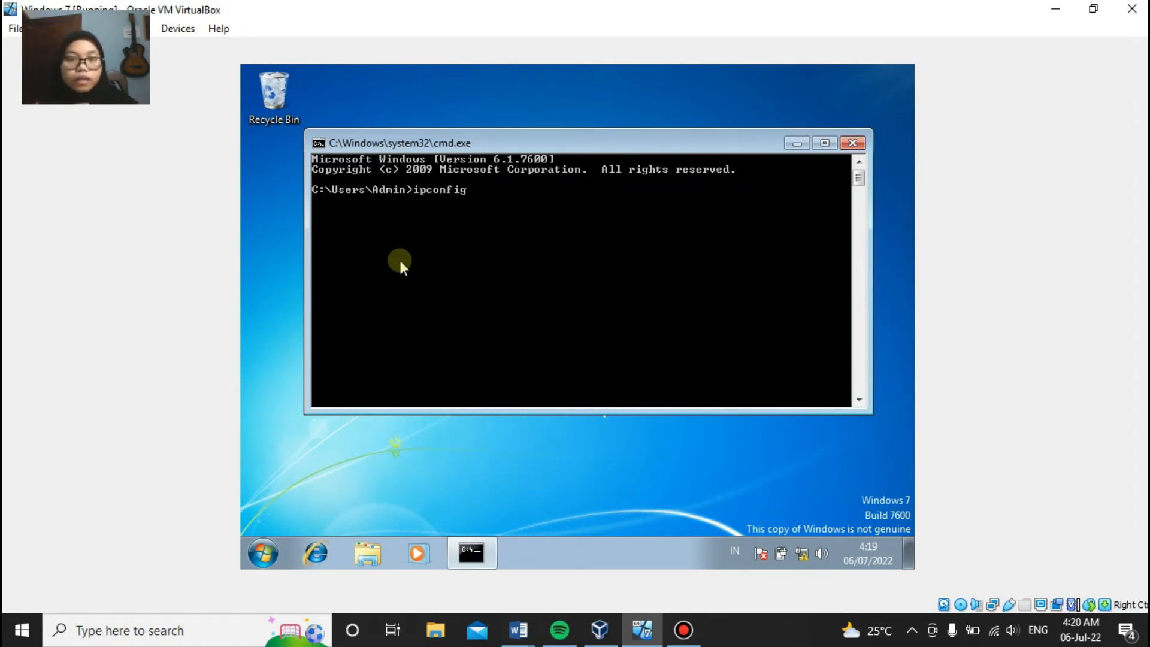
{"action": "key", "text": "Return"}
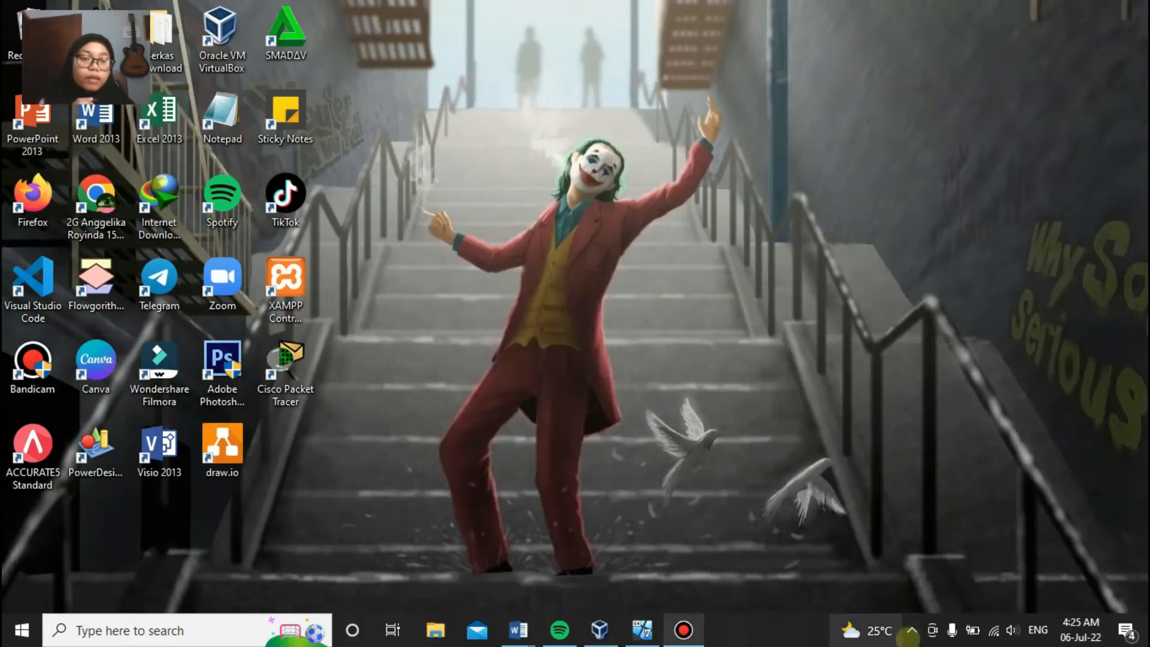
{"action": "left_click", "coordinate": [912, 630]}
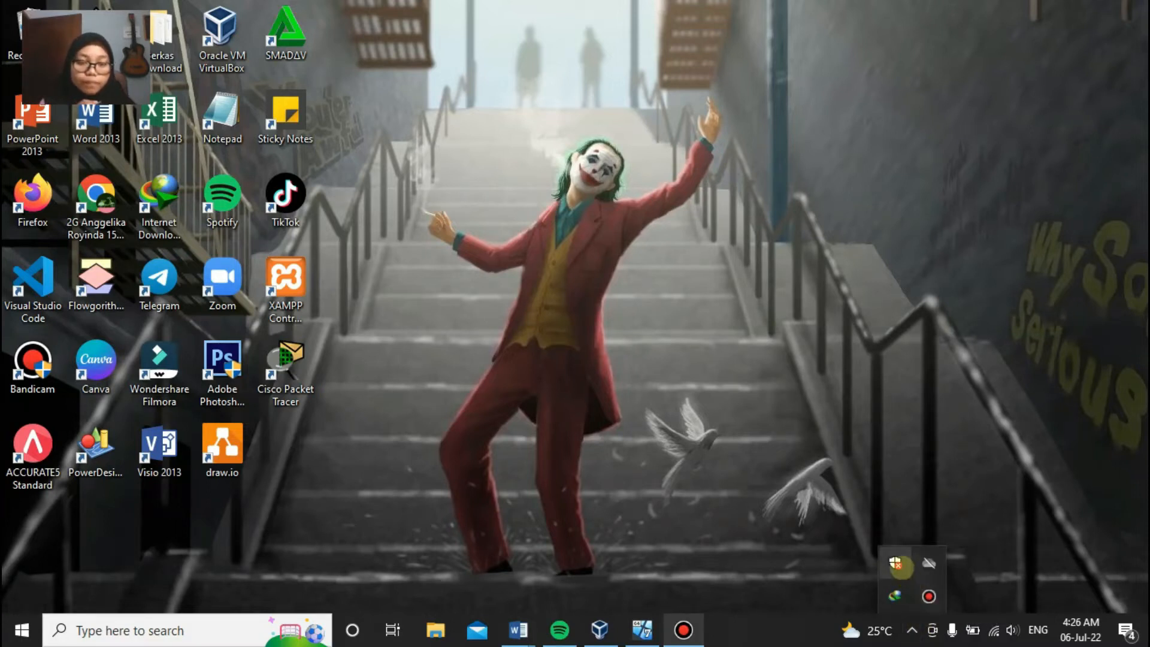
{"action": "left_click", "coordinate": [896, 563]}
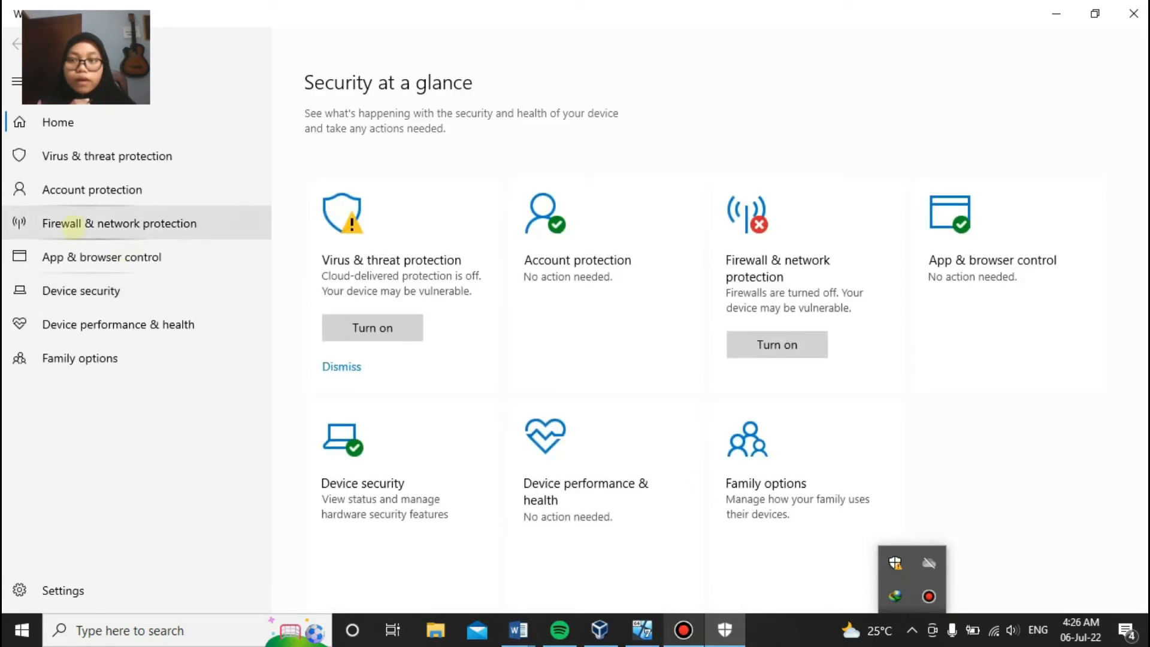
{"action": "left_click", "coordinate": [72, 227]}
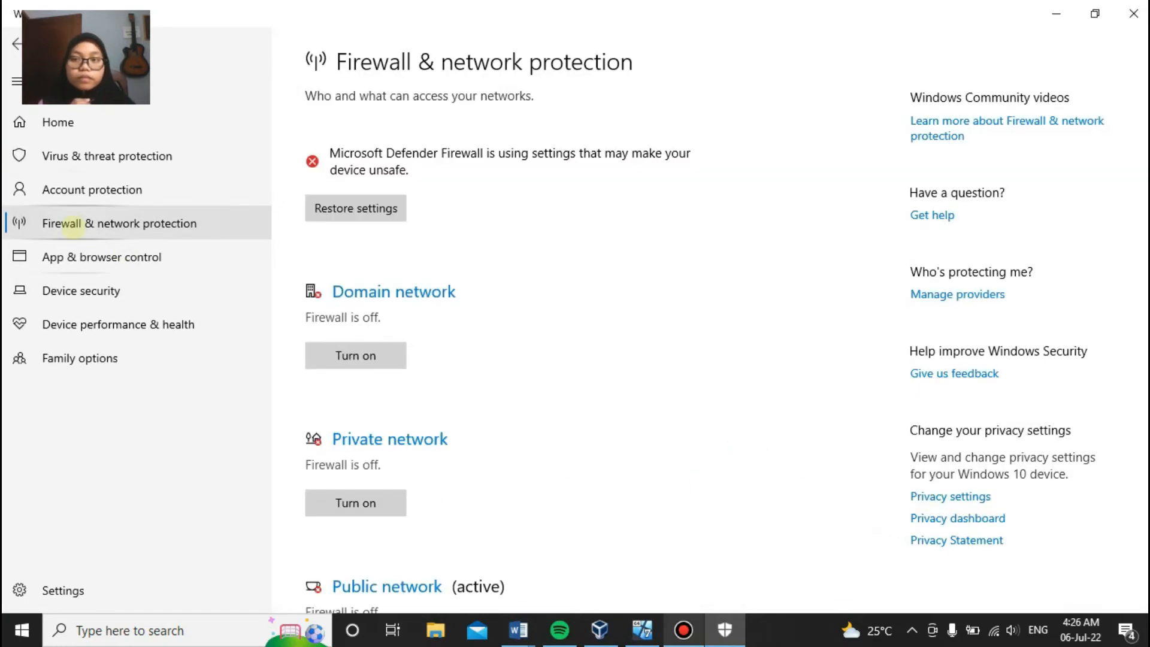
{"action": "scroll", "coordinate": [336, 285], "scroll_direction": "down", "scroll_amount": 2}
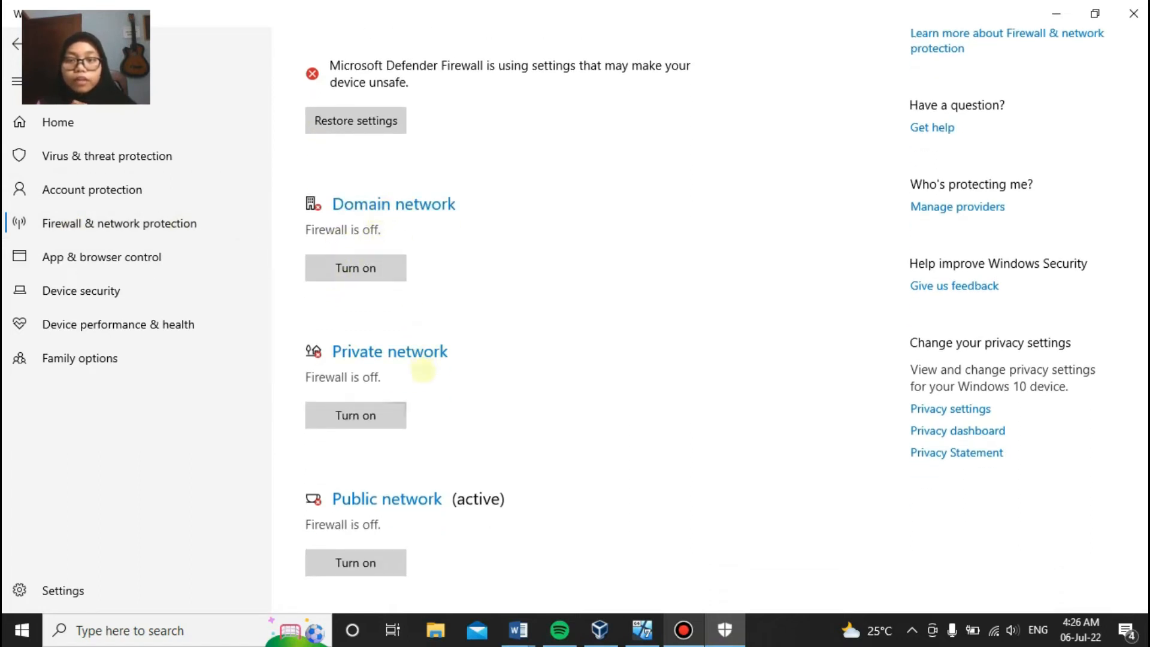
{"action": "scroll", "coordinate": [419, 370], "scroll_direction": "down", "scroll_amount": 2}
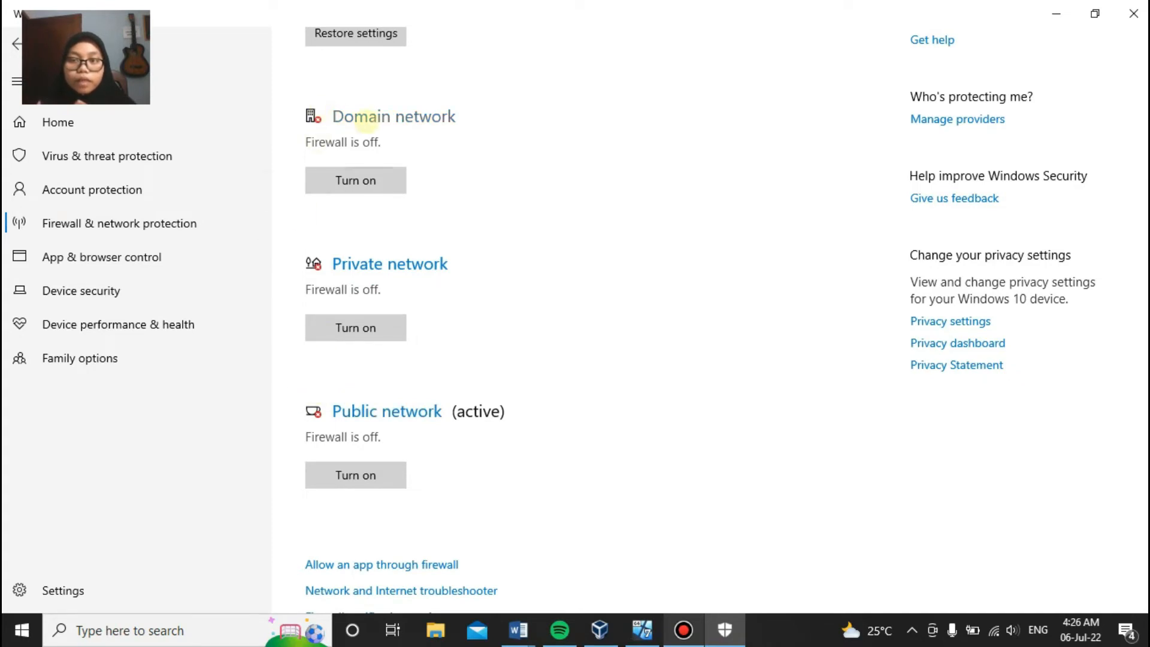
{"action": "scroll", "coordinate": [359, 122], "scroll_direction": "up", "scroll_amount": 2}
{"action": "scroll", "coordinate": [375, 197], "scroll_direction": "up", "scroll_amount": 3}
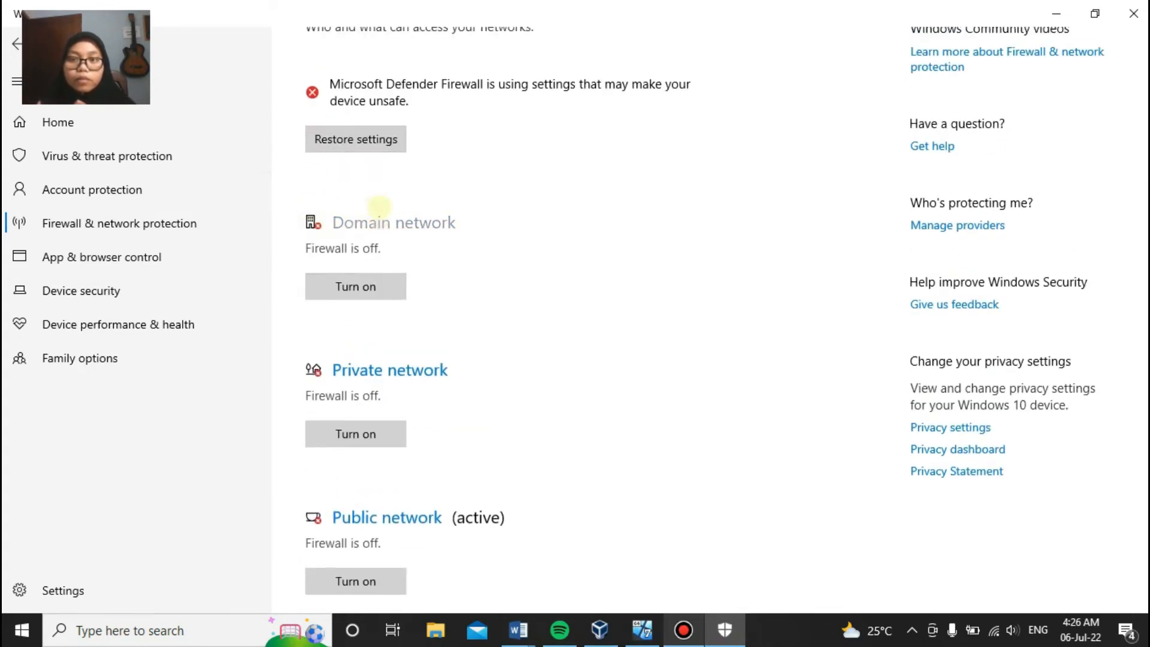
{"action": "left_click", "coordinate": [375, 291]}
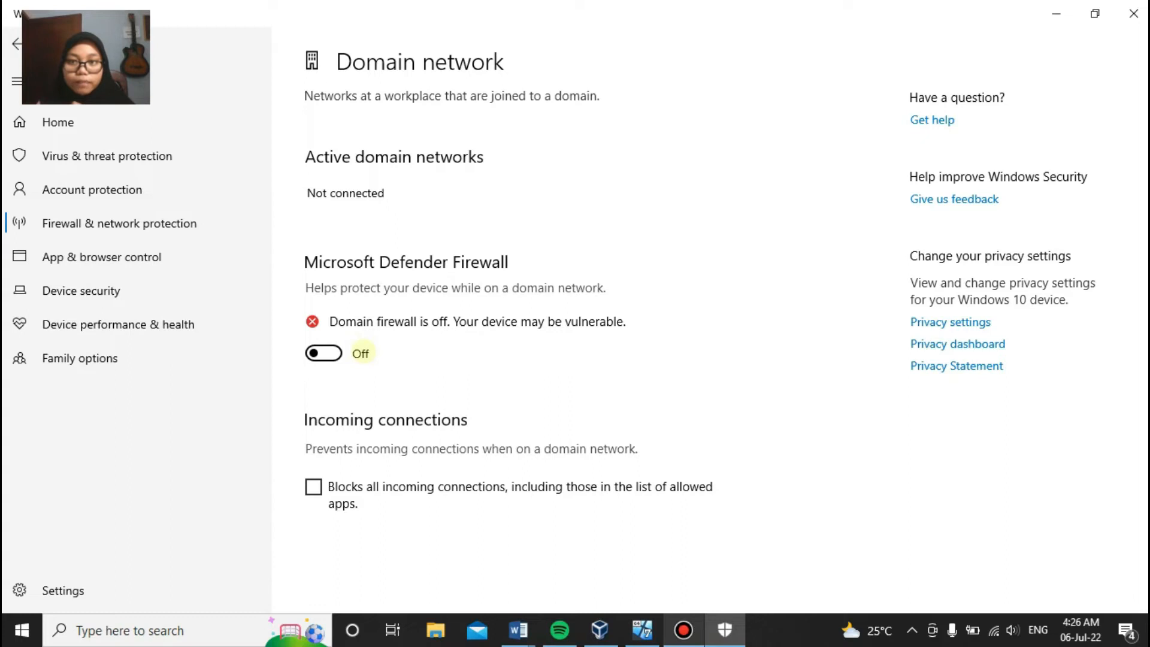
{"action": "left_click", "coordinate": [17, 43]}
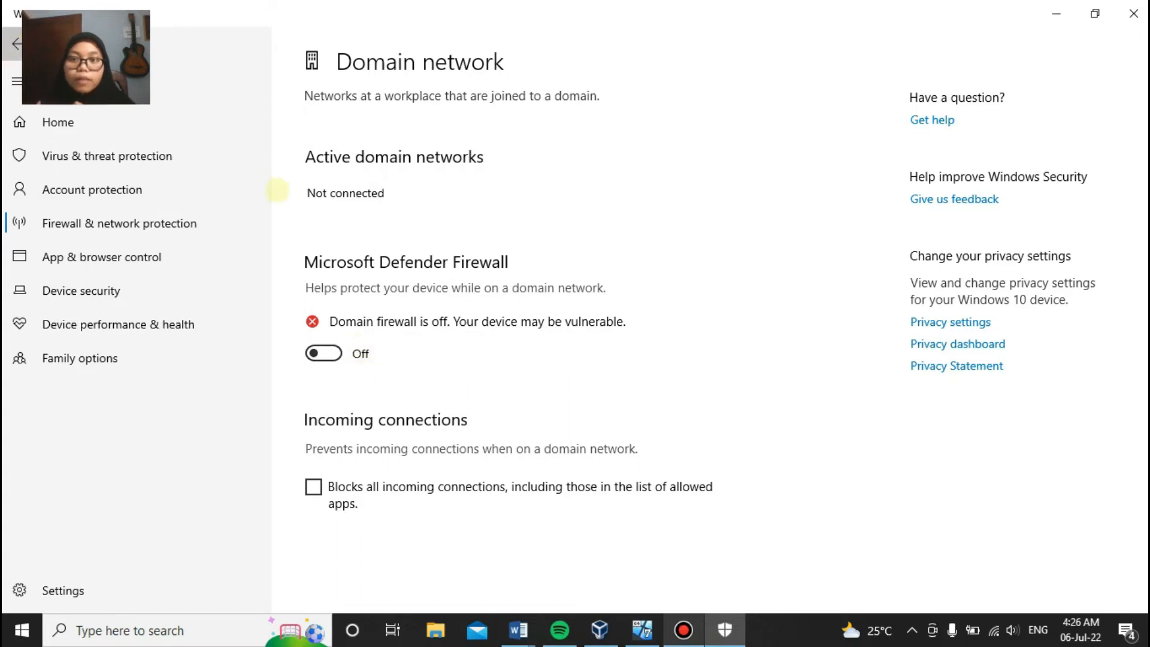
{"action": "scroll", "coordinate": [423, 338], "scroll_direction": "down", "scroll_amount": 3}
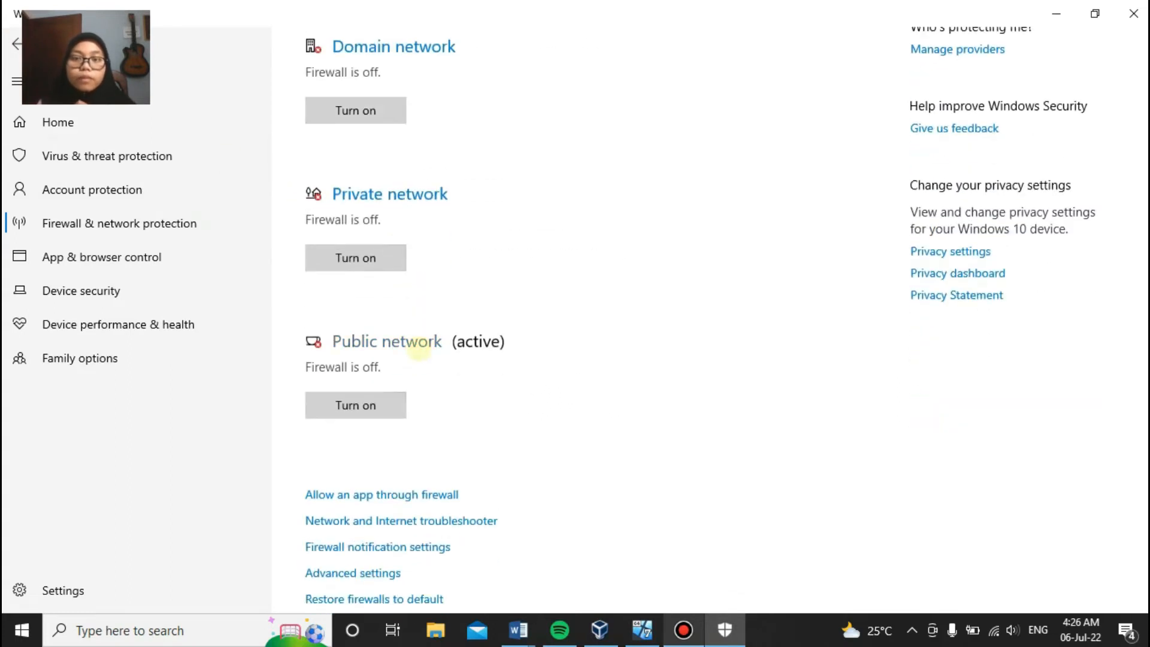
{"action": "scroll", "coordinate": [419, 348], "scroll_direction": "up", "scroll_amount": 3}
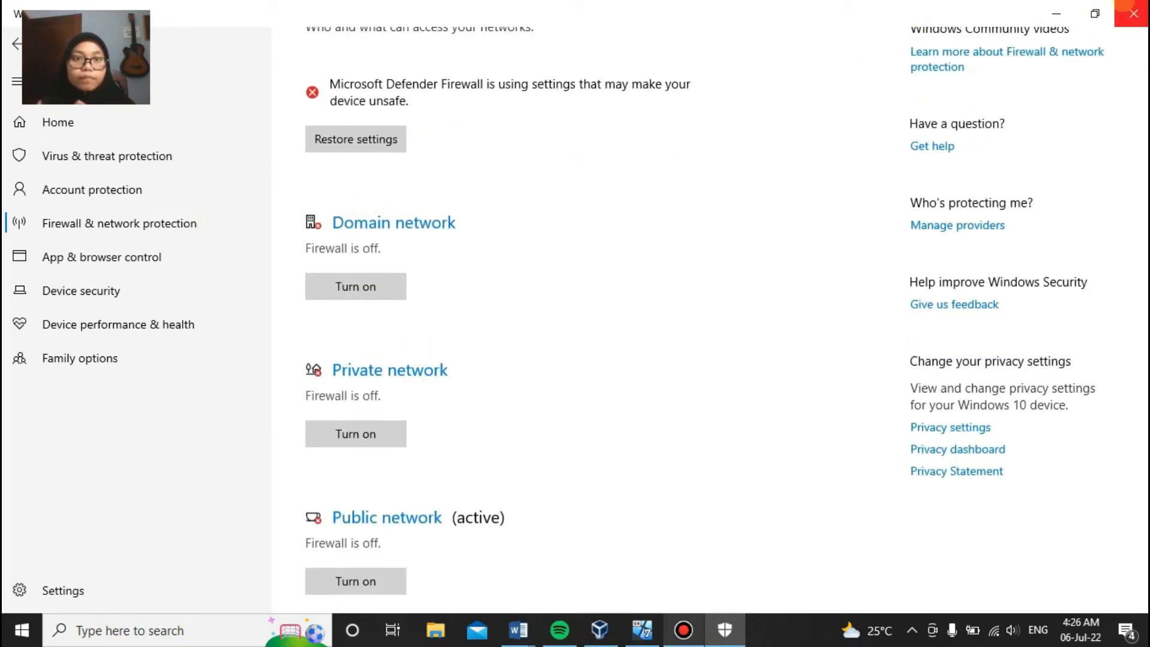
{"action": "left_click", "coordinate": [1133, 13]}
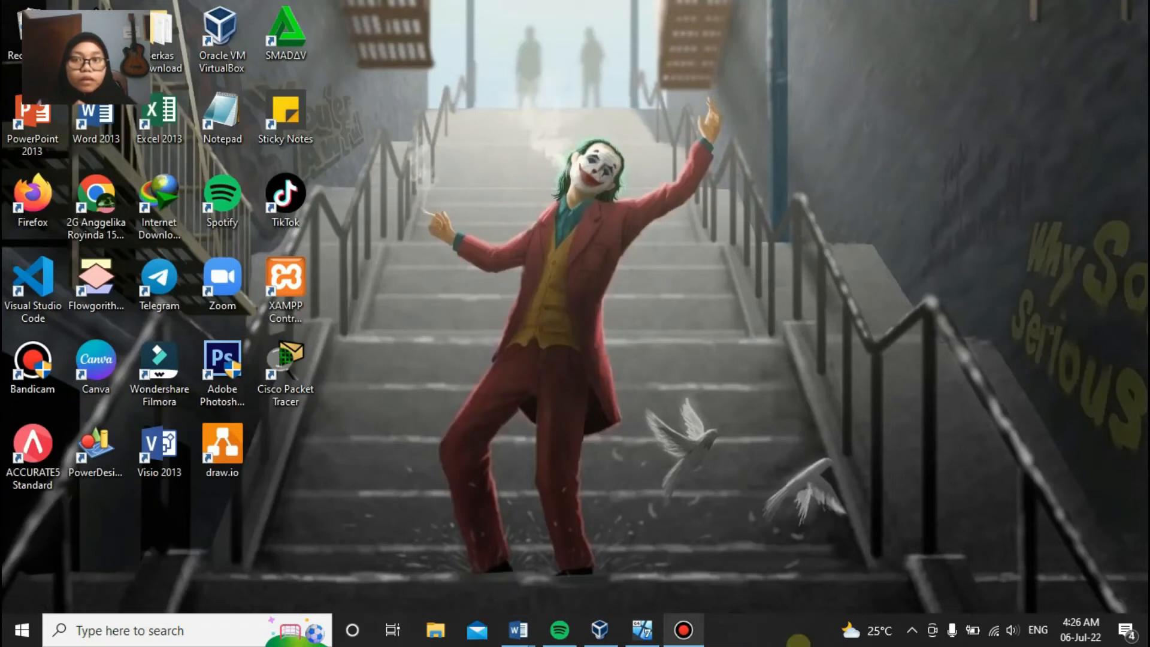
Step: From the host's Network and Sharing Center adapter list, open VirtualBox Host-Only Network #2 Properties
{"action": "right_click", "coordinate": [987, 639]}
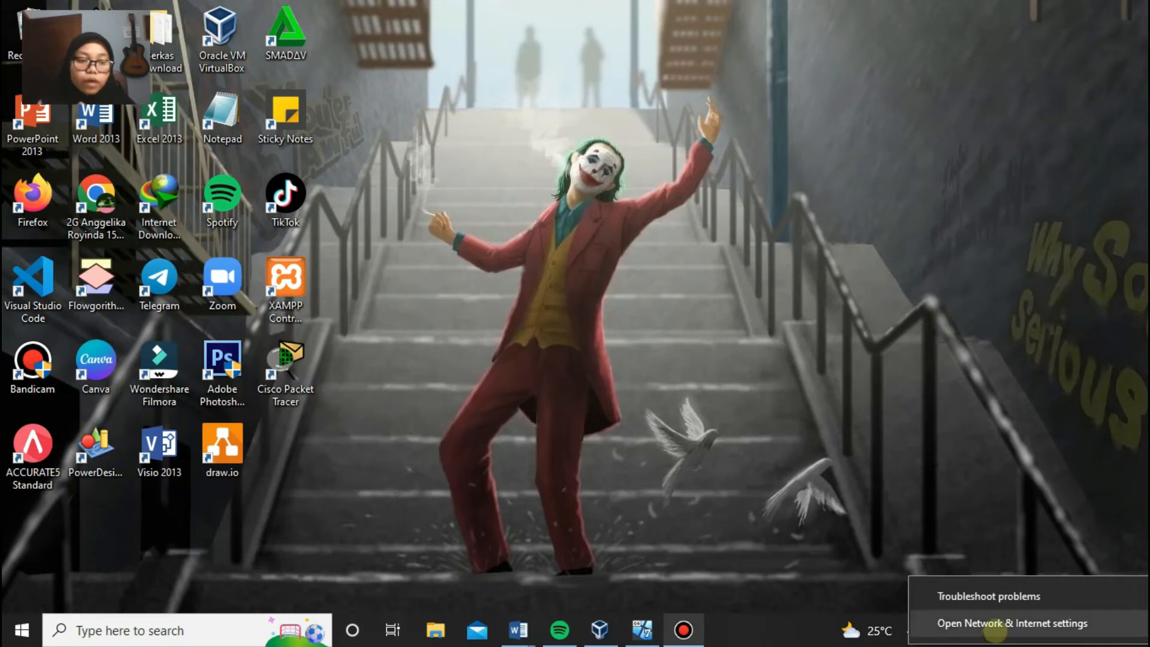
{"action": "left_click", "coordinate": [996, 631]}
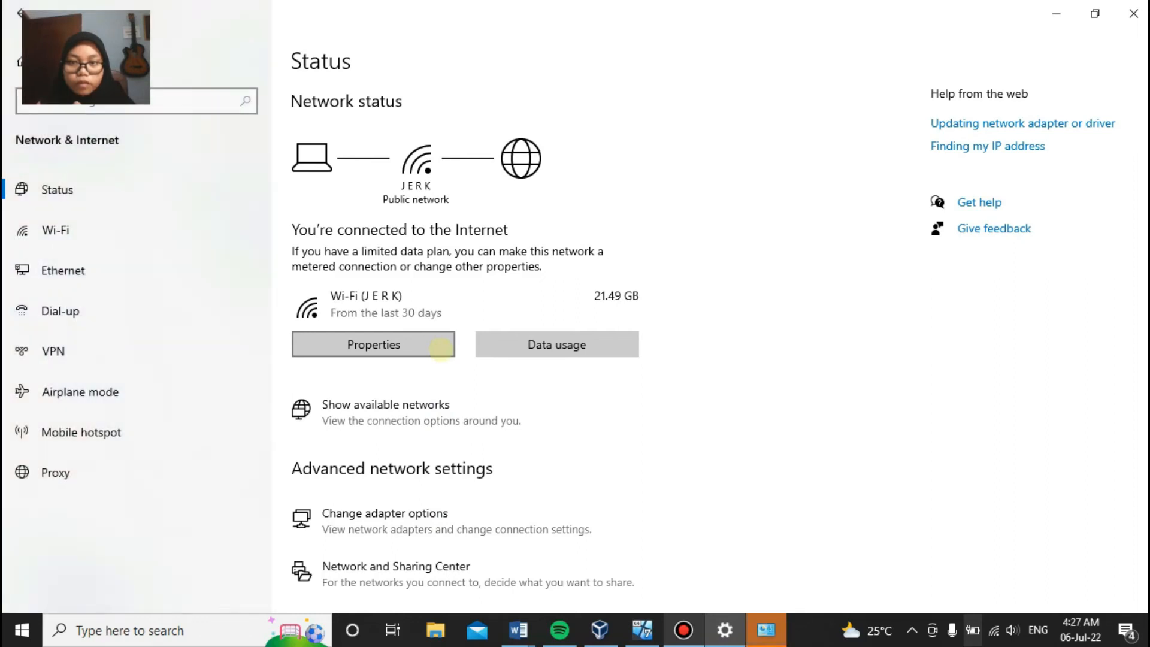
{"action": "scroll", "coordinate": [440, 348], "scroll_direction": "down", "scroll_amount": 3}
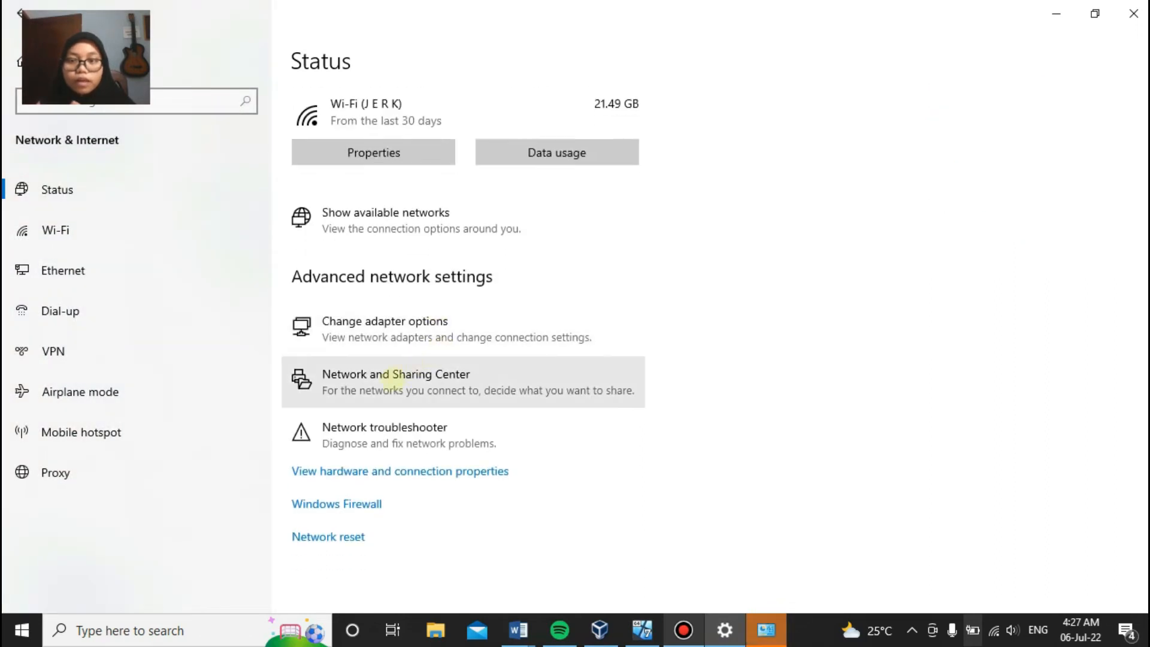
{"action": "left_click", "coordinate": [386, 379]}
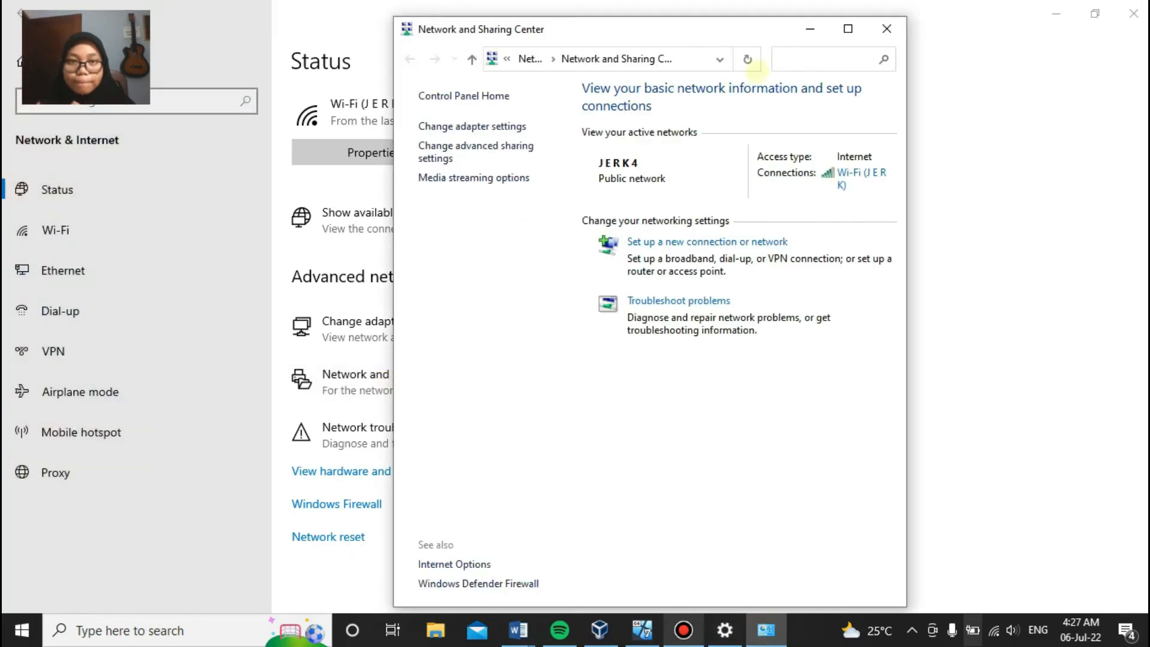
{"action": "left_click", "coordinate": [847, 28]}
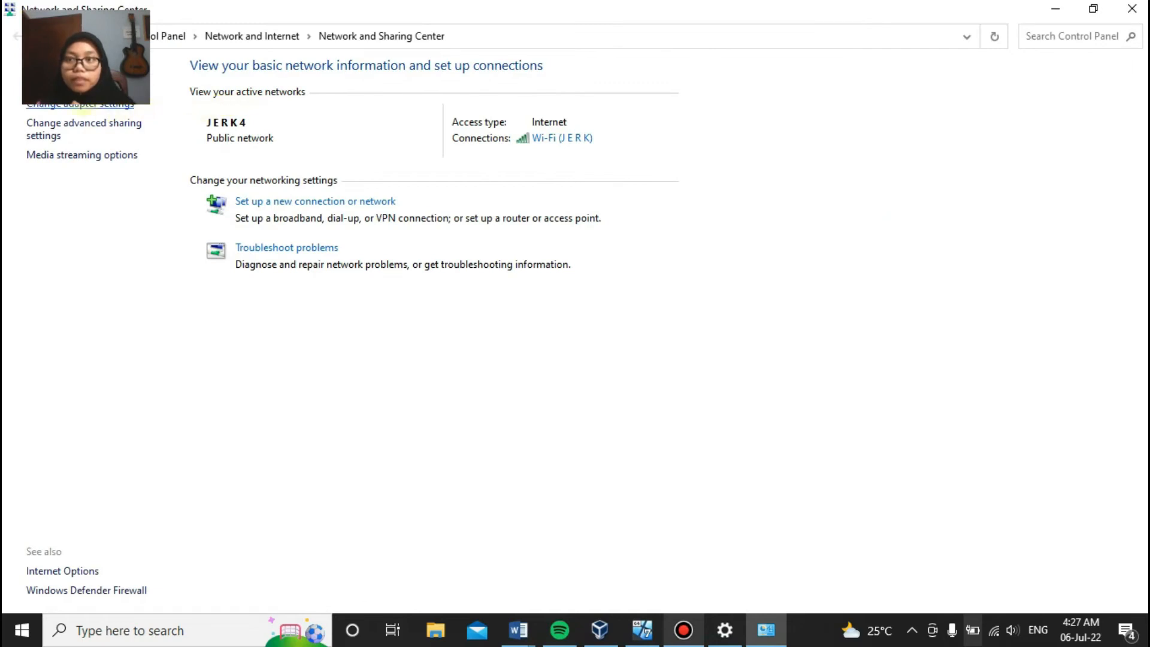
{"action": "left_click", "coordinate": [81, 104]}
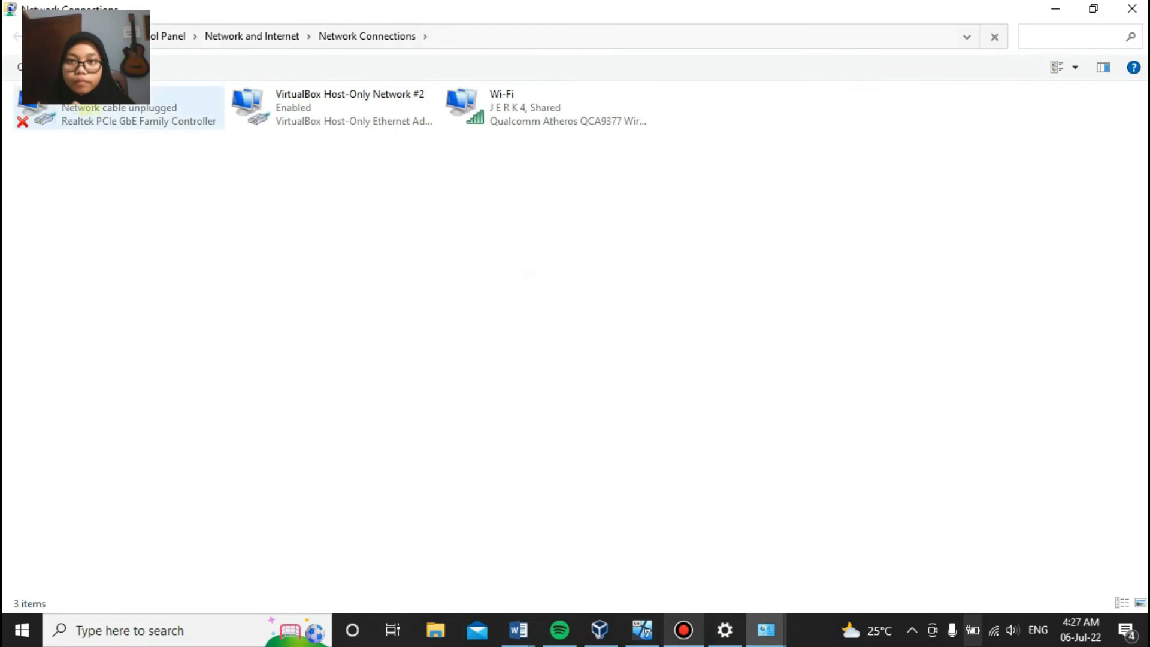
{"action": "right_click", "coordinate": [331, 109]}
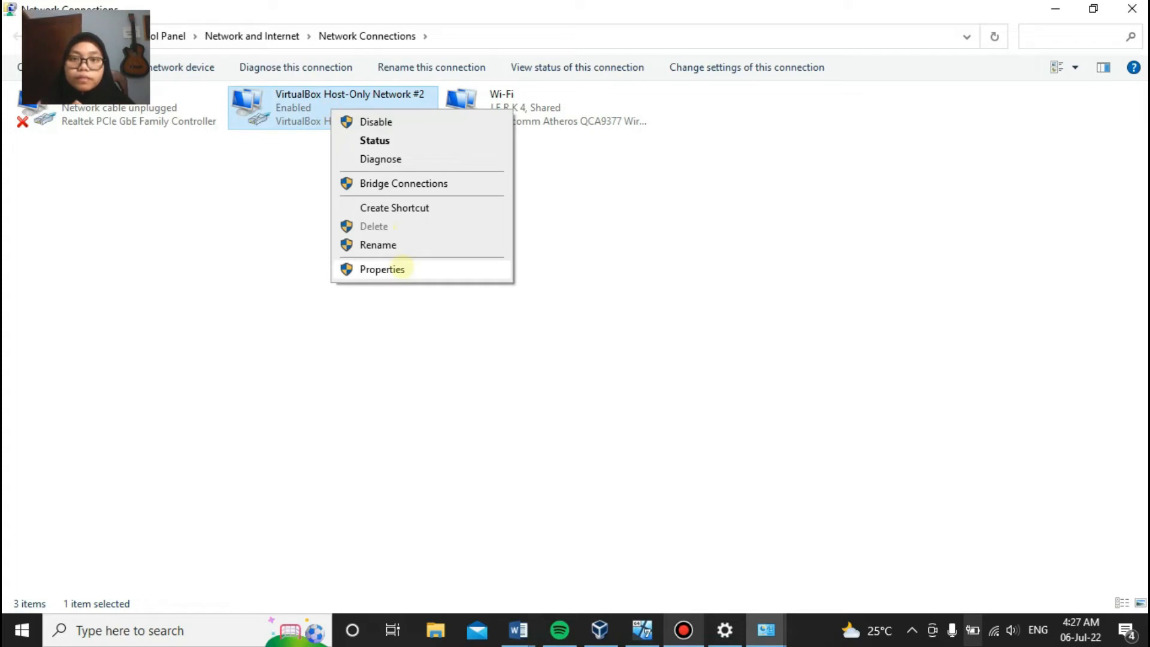
{"action": "left_click", "coordinate": [382, 269]}
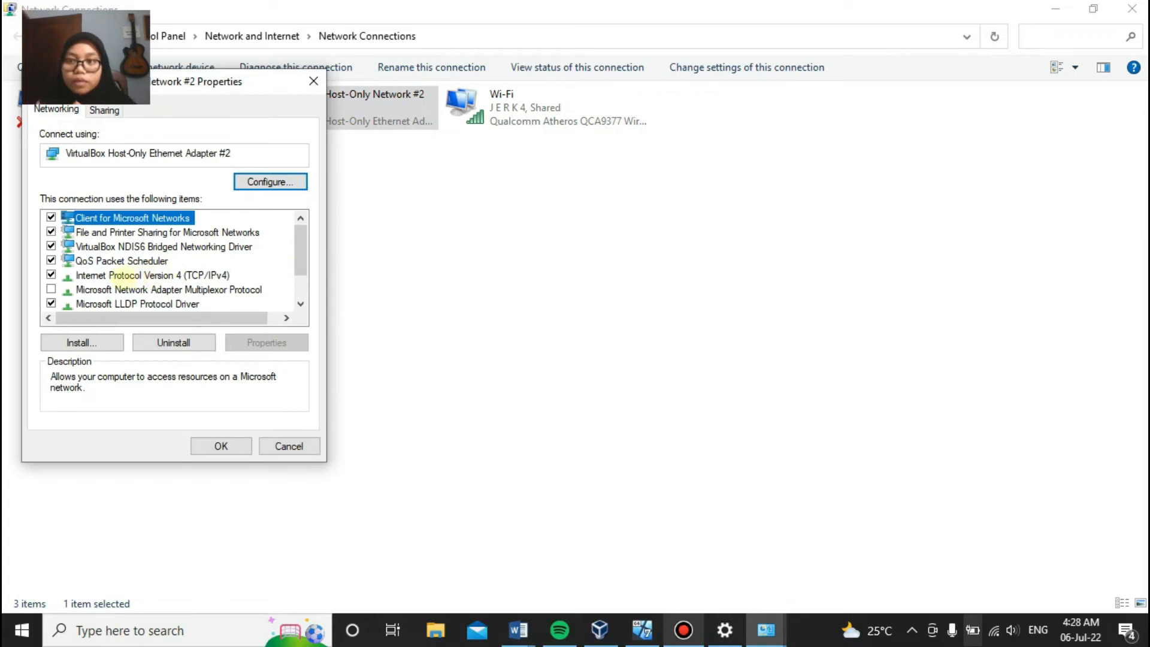
Step: Set the host-only adapter's IPv4 to 192.168.10.12 with subnet mask 255.255.255.0
{"action": "left_click", "coordinate": [125, 274]}
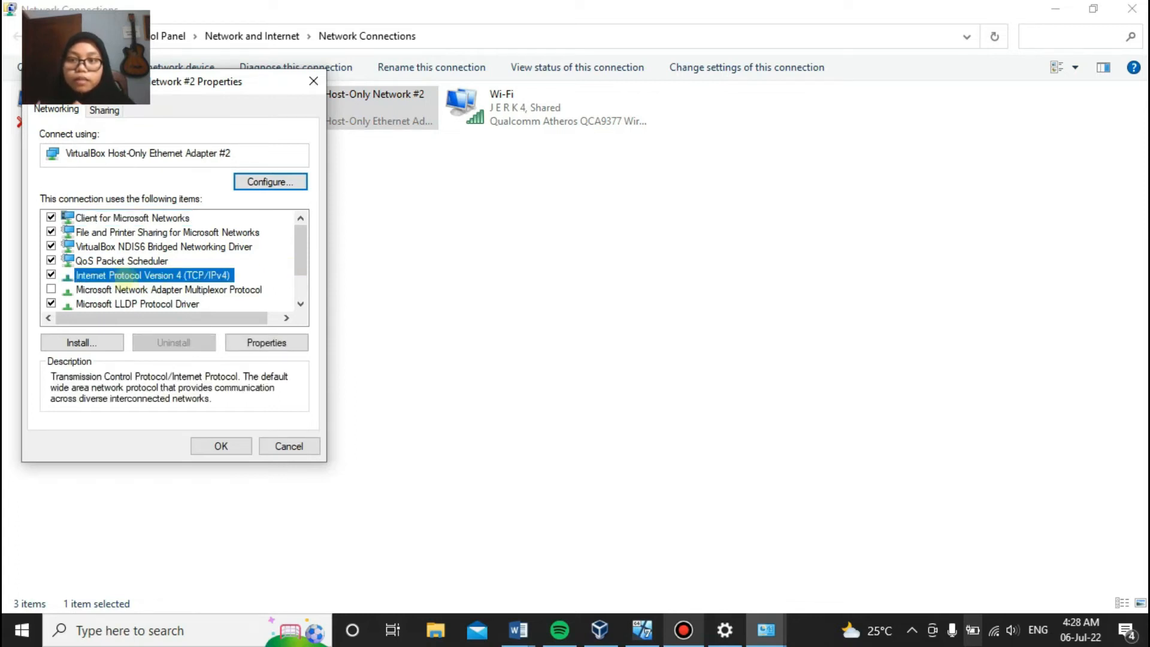
{"action": "left_click", "coordinate": [262, 344]}
{"action": "left_click", "coordinate": [81, 249]}
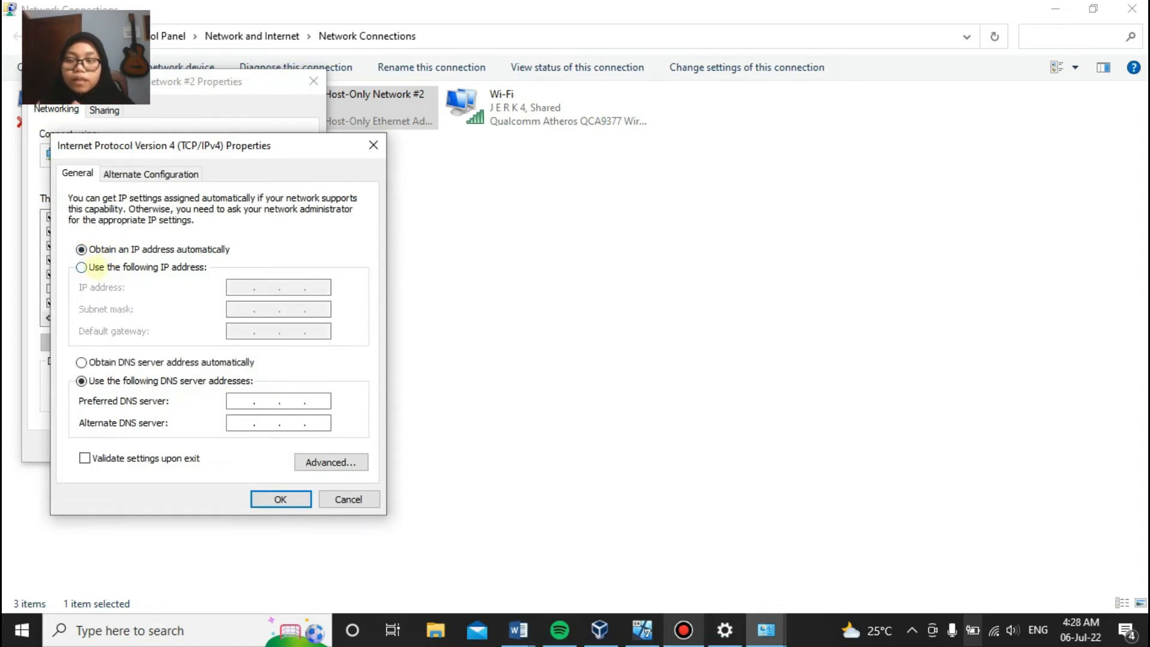
{"action": "left_click", "coordinate": [129, 267]}
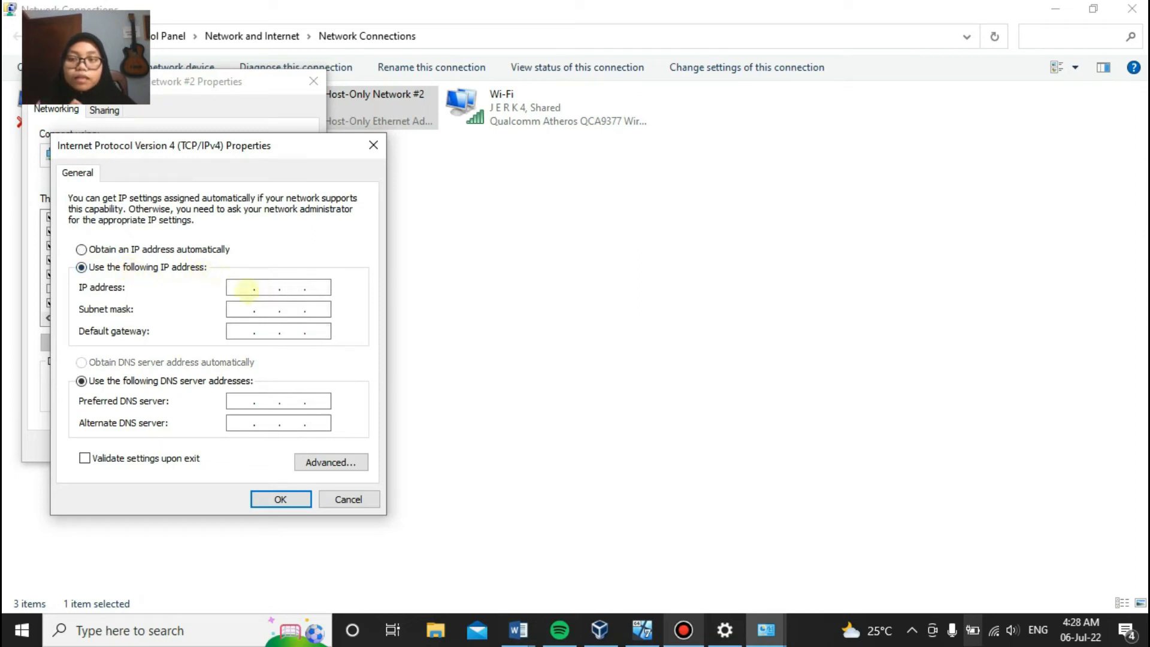
{"action": "type", "text": "192 . "}
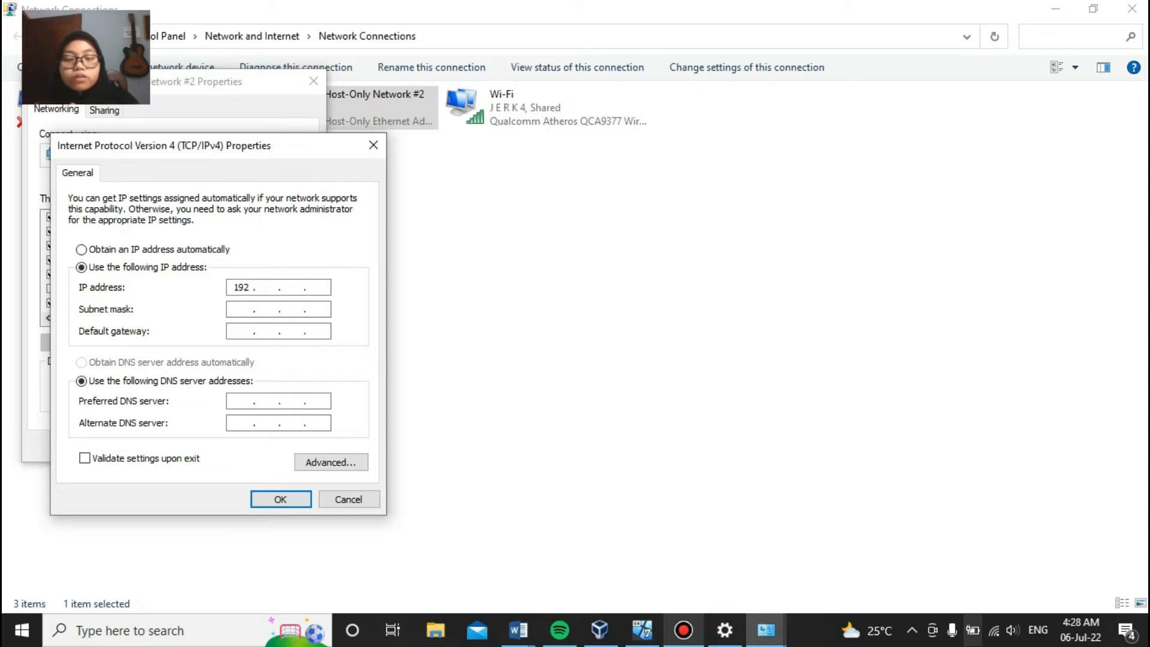
{"action": "type", "text": "168 . 10 . 12"}
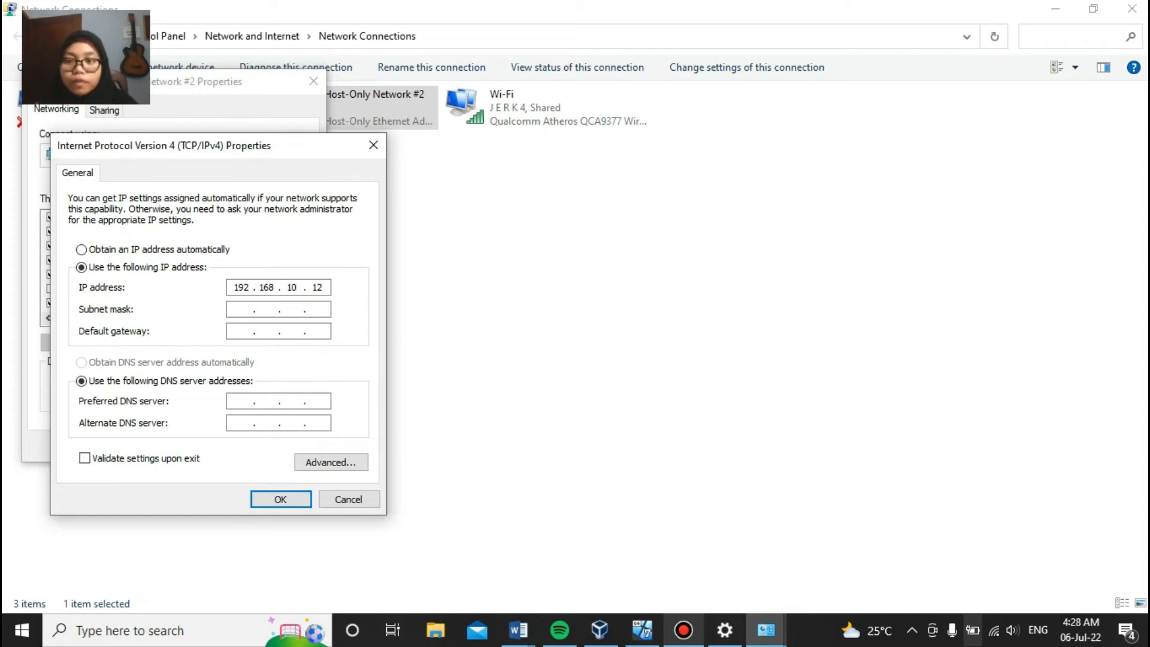
{"action": "left_click", "coordinate": [243, 309]}
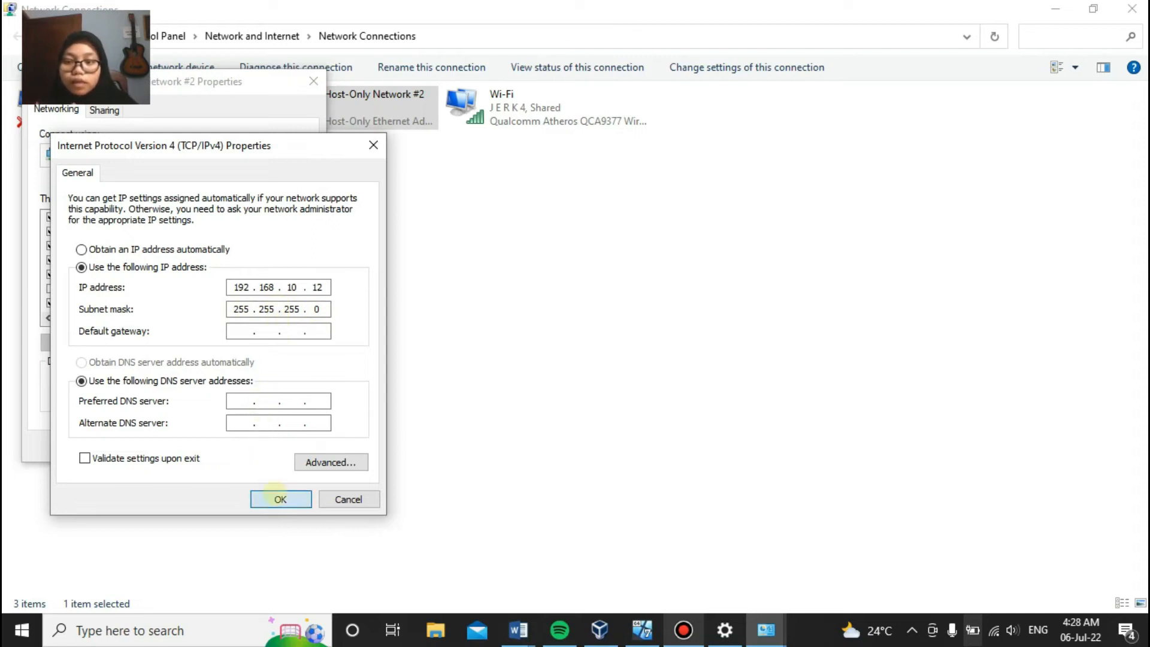
Step: Apply the IPv4 settings and close the adapter properties and Network Connections windows
{"action": "left_click", "coordinate": [280, 497]}
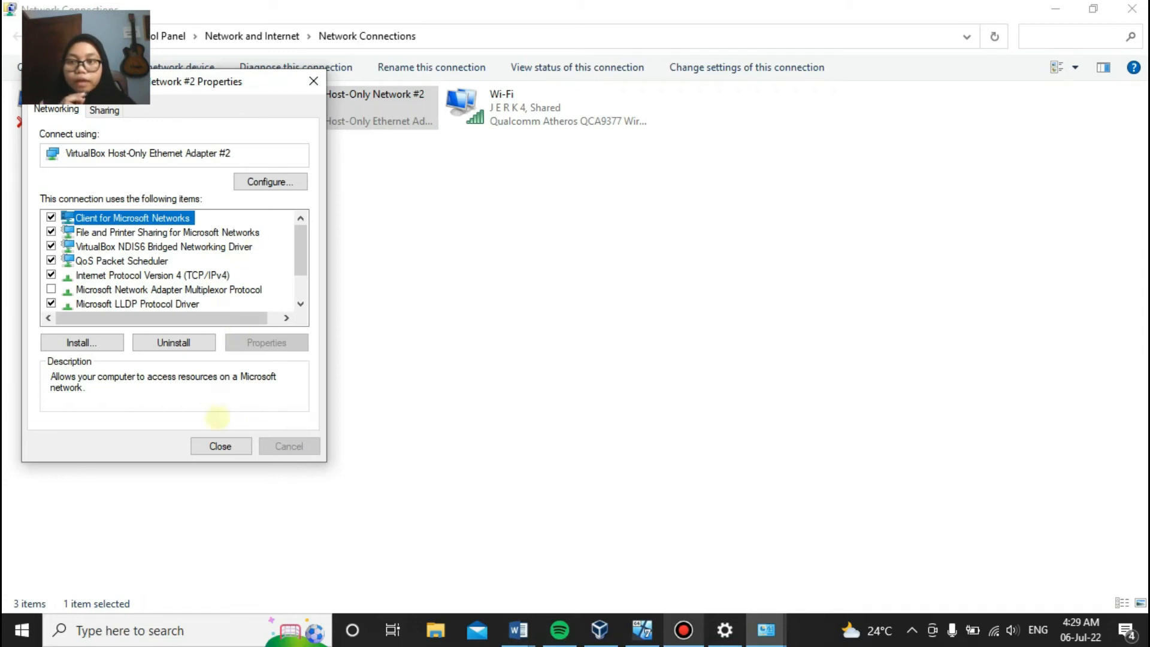
{"action": "left_click", "coordinate": [219, 444]}
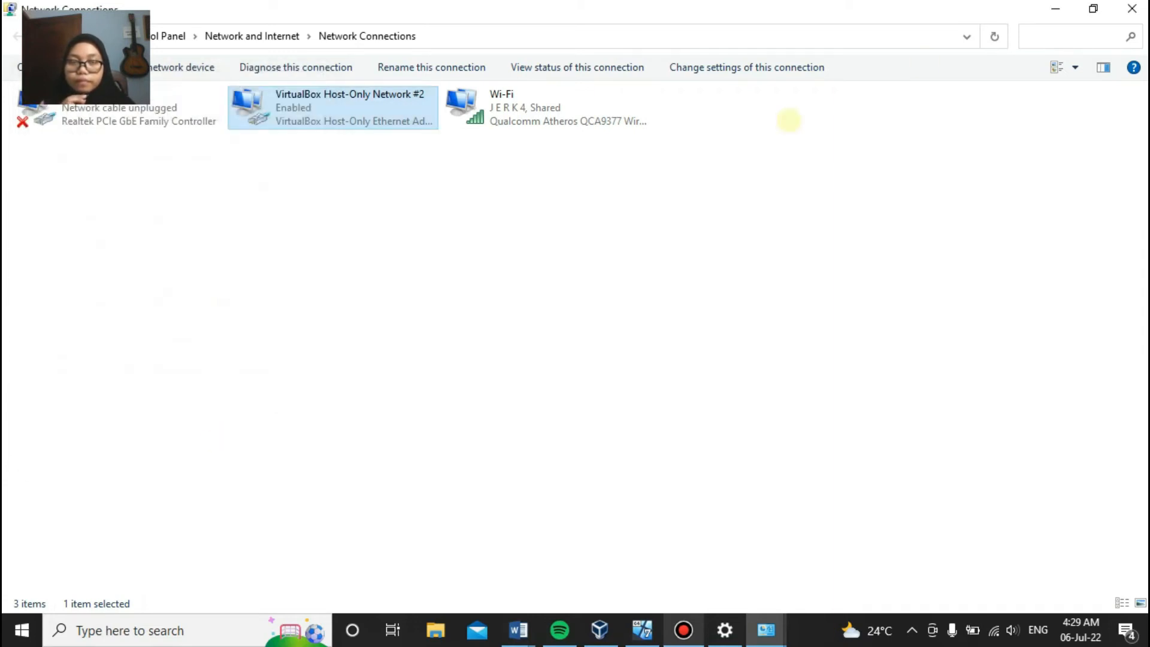
{"action": "left_click", "coordinate": [1132, 8]}
Step: Close the remaining network windows and search Windows for 'cmd' to find Command Prompt
{"action": "left_click", "coordinate": [1132, 8]}
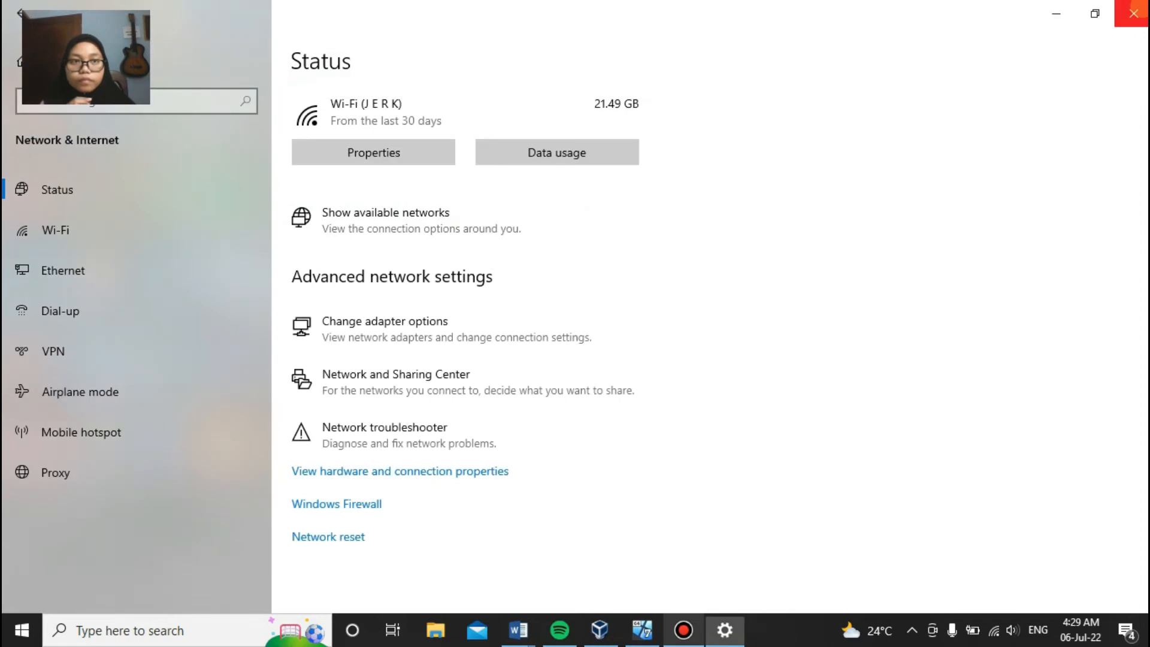
{"action": "left_click", "coordinate": [1132, 8]}
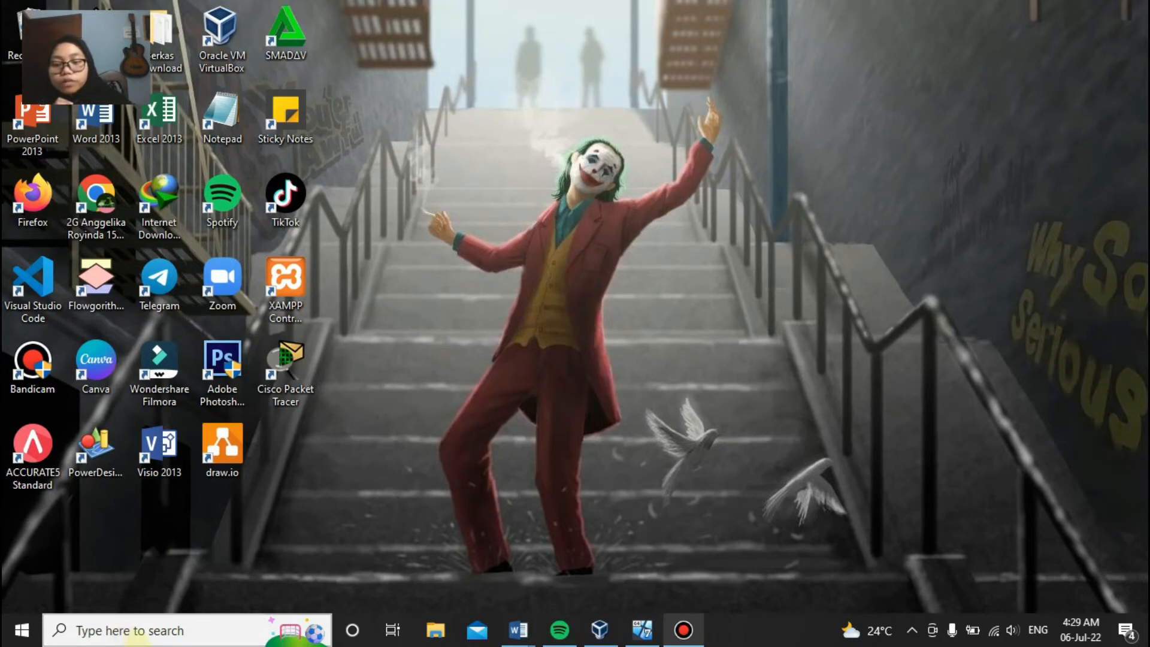
{"action": "left_click", "coordinate": [136, 632]}
{"action": "type", "text": "cnd"}
{"action": "key", "text": "BackSpace"}
{"action": "key", "text": "BackSpace"}
{"action": "type", "text": "md"}
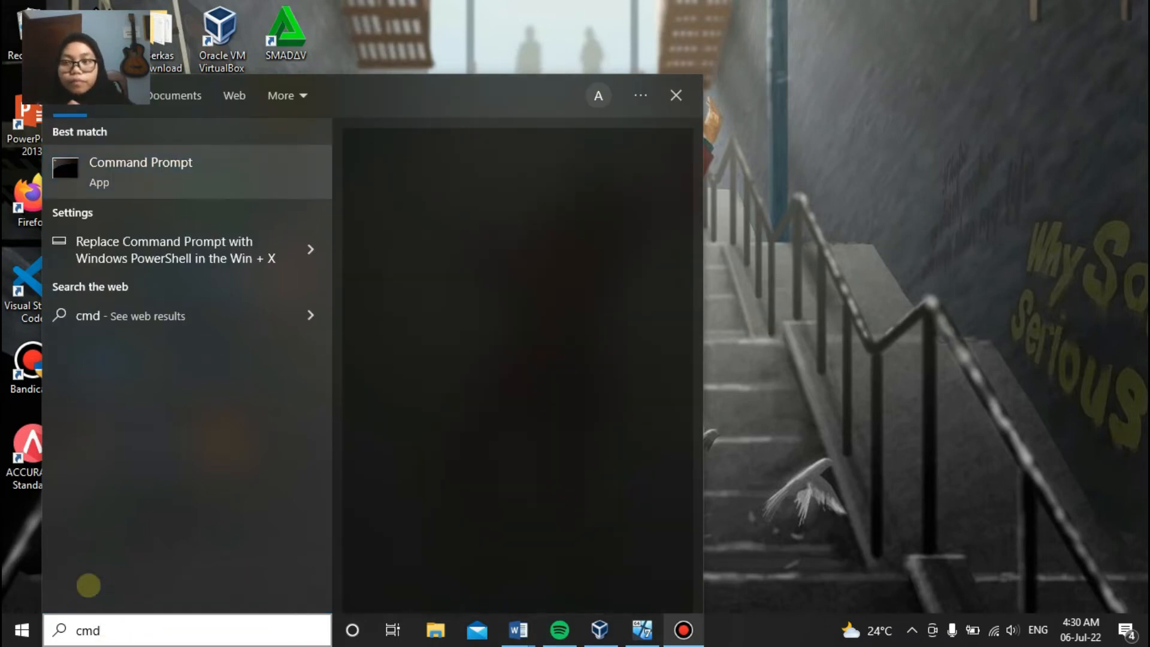
{"action": "key", "text": "Escape"}
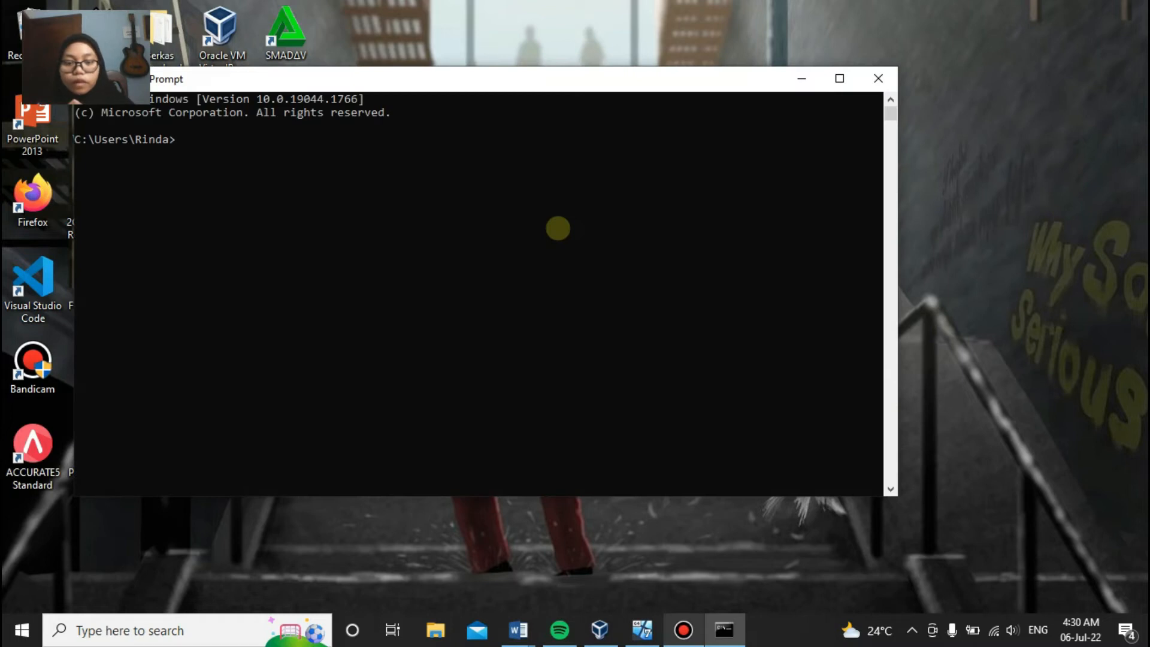
Step: Run ipconfig and review the host's network address output
{"action": "type", "text": "ipco"}
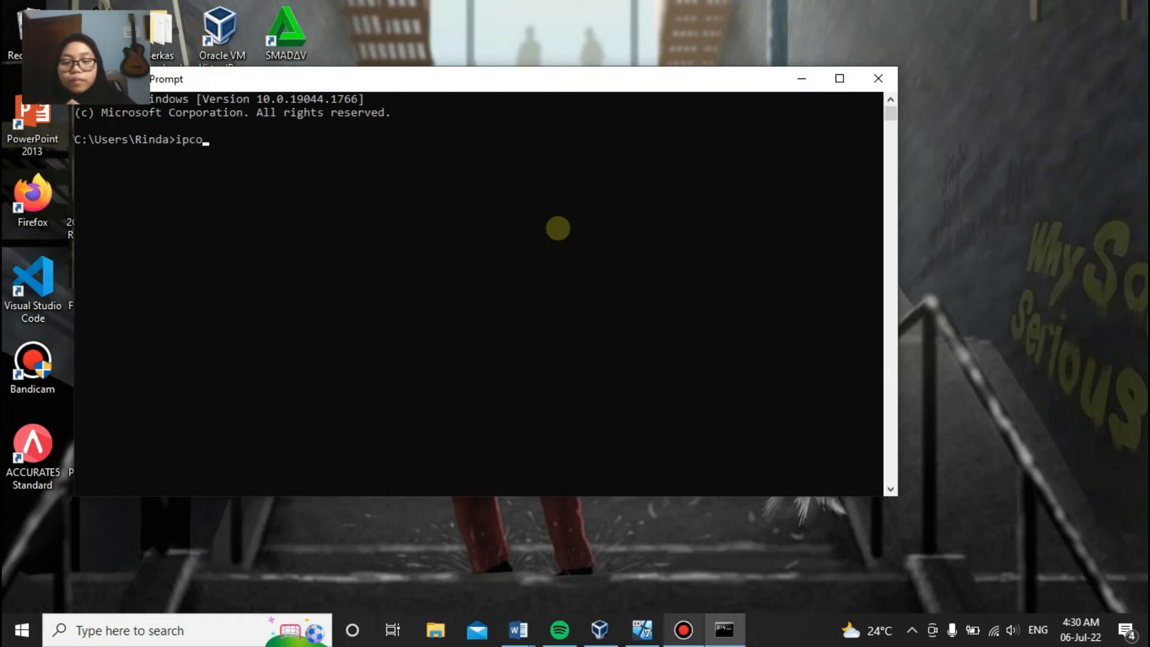
{"action": "type", "text": "nfig"}
{"action": "key", "text": "Return"}
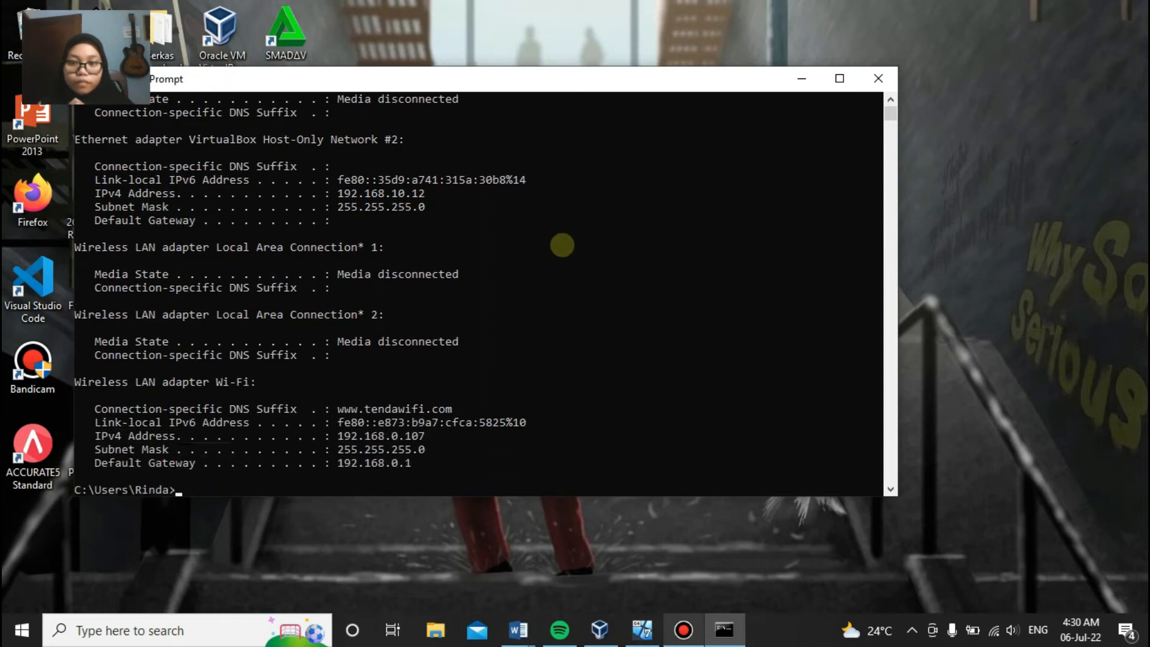
{"action": "scroll", "coordinate": [562, 245], "scroll_direction": "up", "scroll_amount": 2}
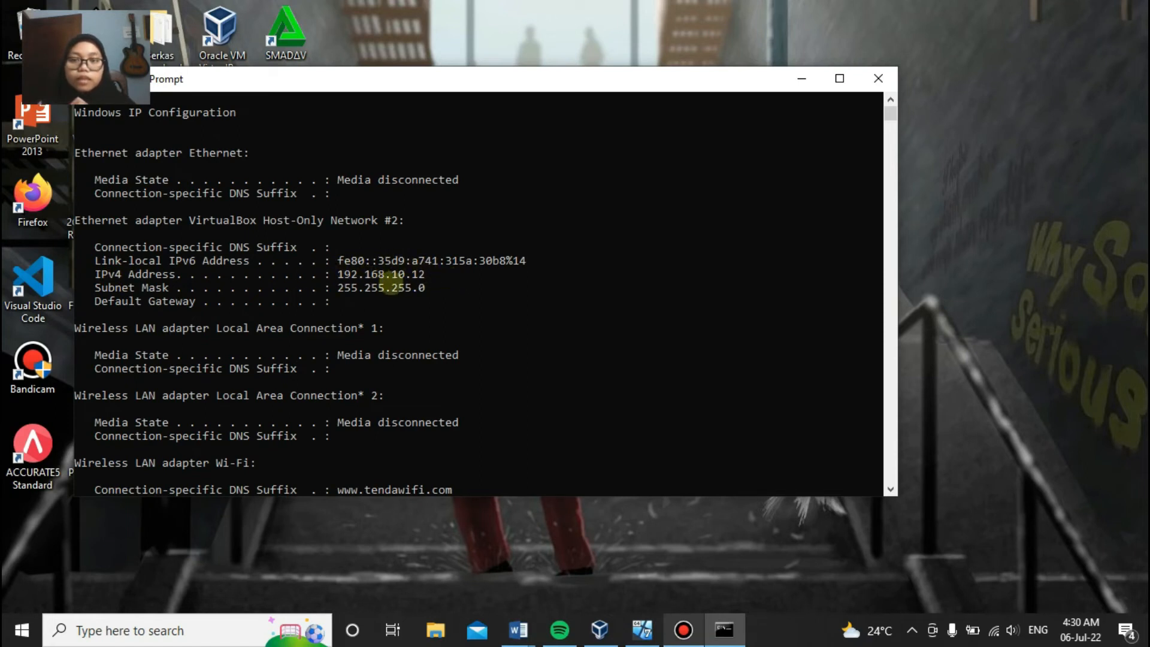
{"action": "scroll", "coordinate": [365, 282], "scroll_direction": "down", "scroll_amount": 5}
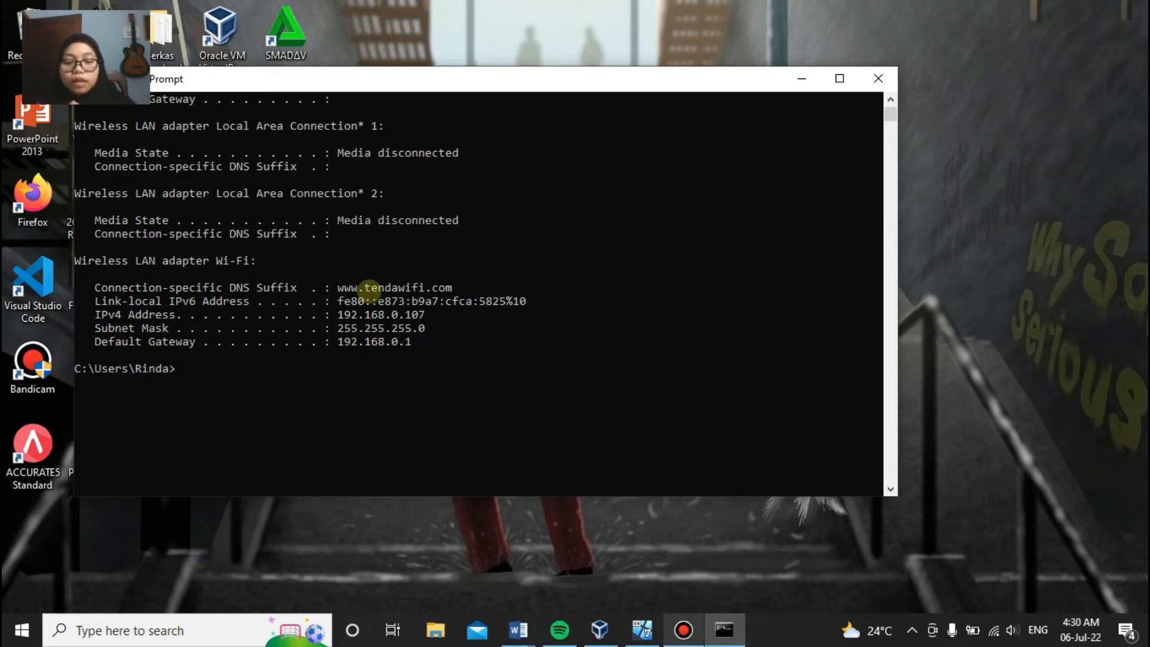
Step: Ping 192.168.10.11 from the host to confirm it replies
{"action": "type", "text": "ping"}
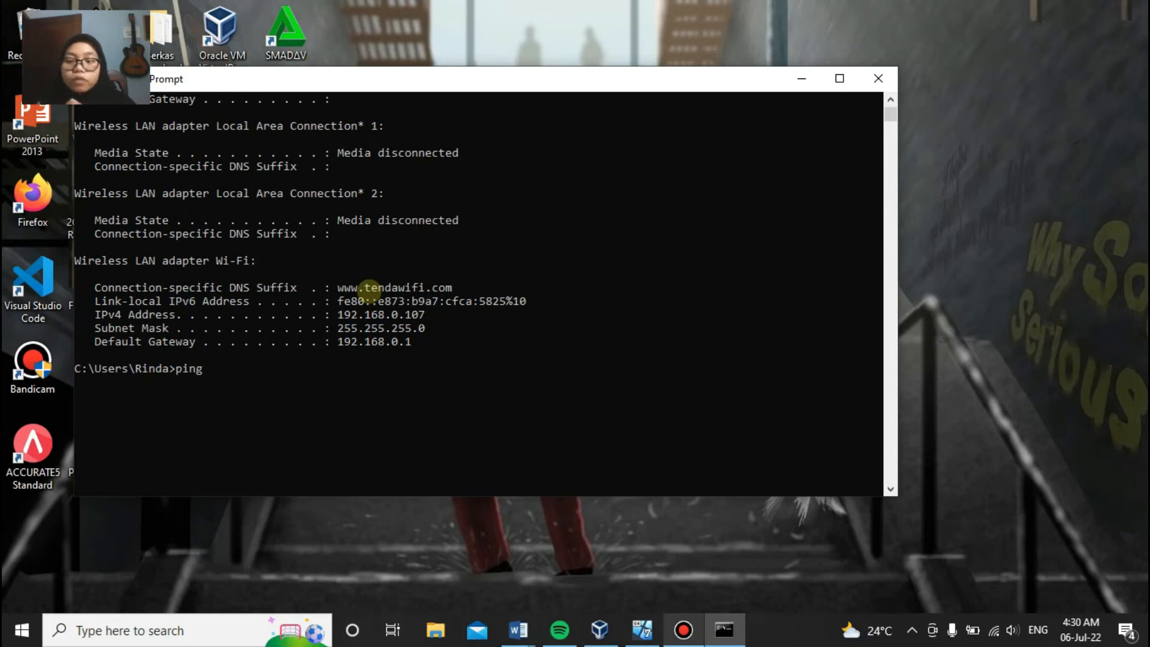
{"action": "type", "text": "1"}
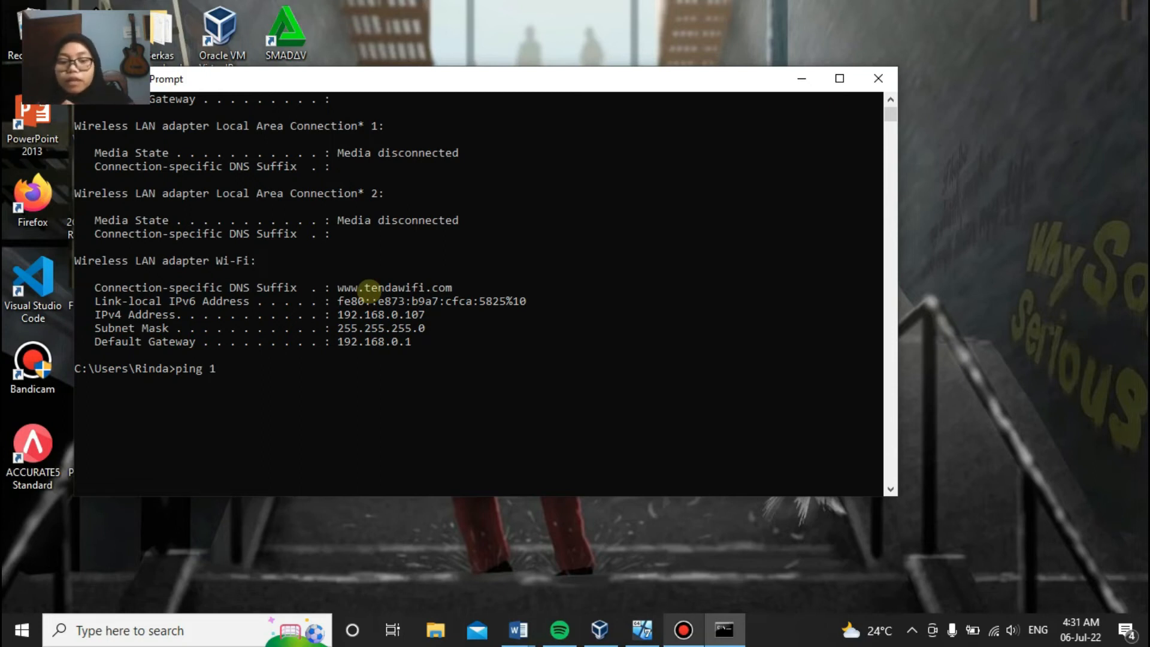
{"action": "type", "text": "92.1"}
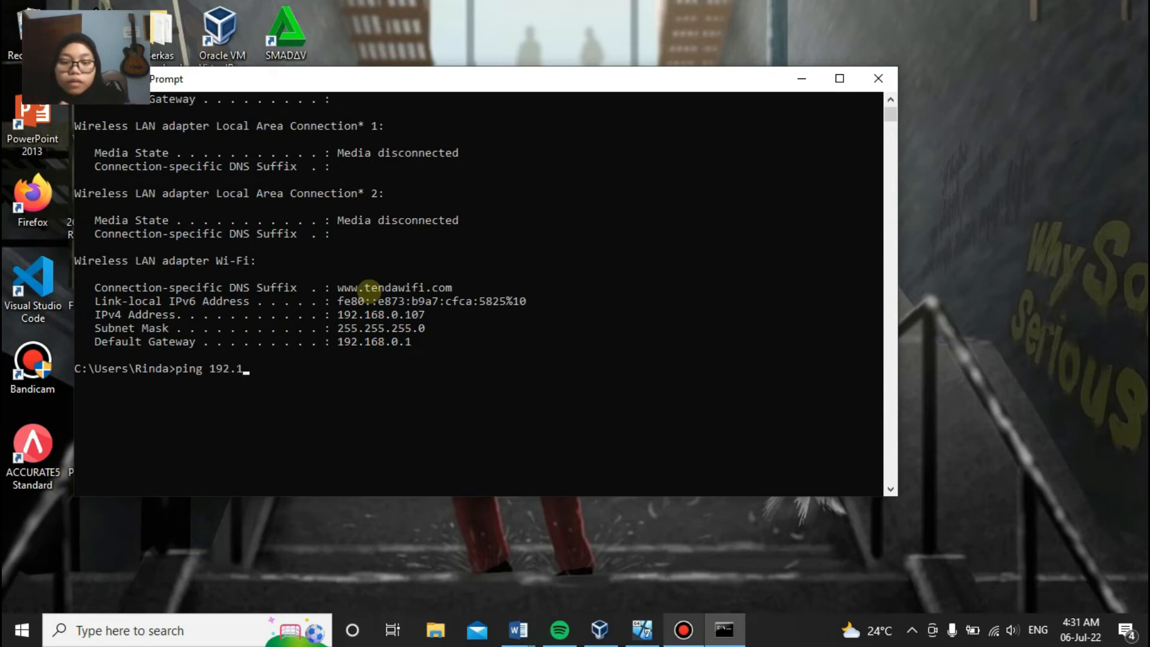
{"action": "type", "text": "68.1p"}
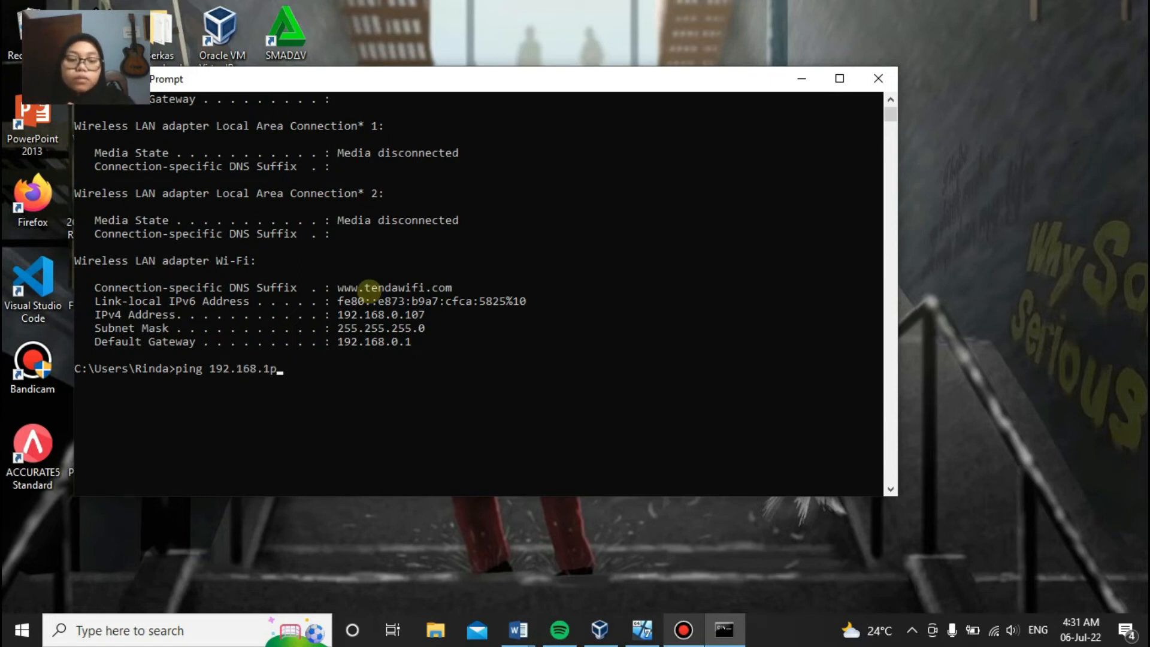
{"action": "key", "text": "BackSpace"}
{"action": "type", "text": "0"}
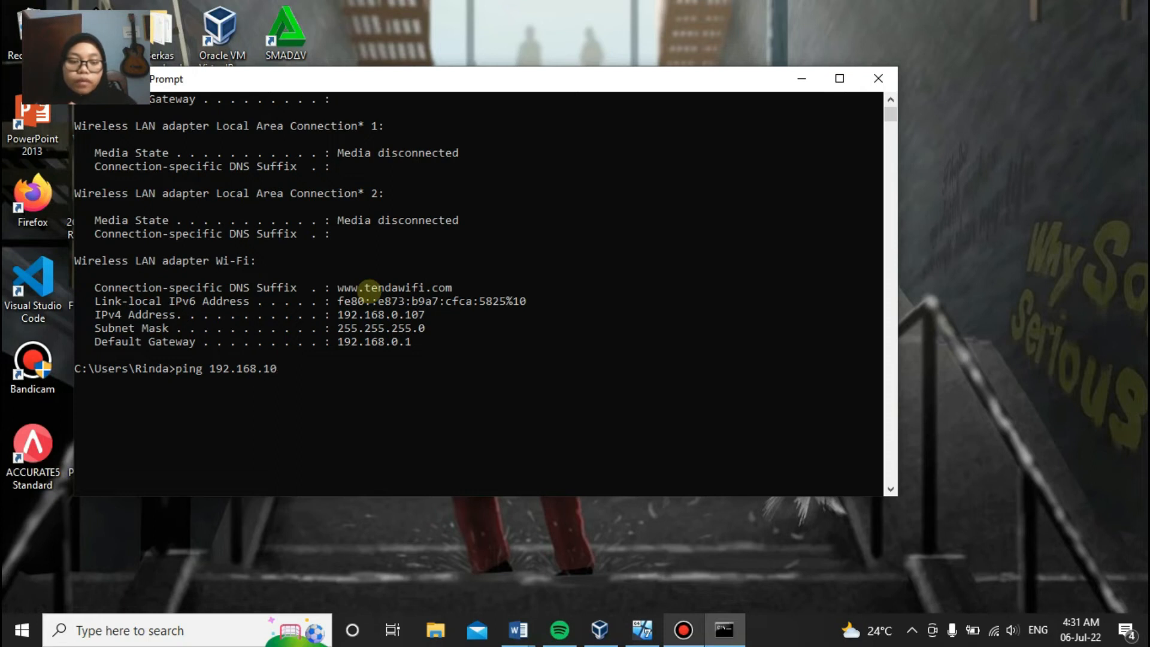
{"action": "type", "text": ".11"}
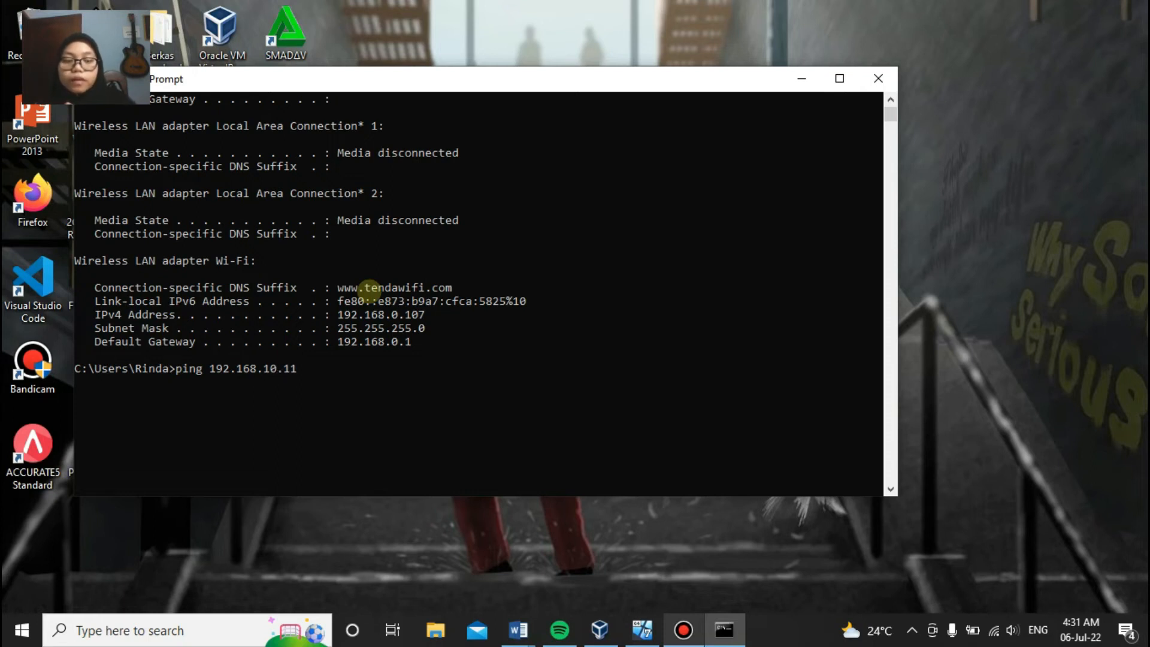
{"action": "key", "text": "Return"}
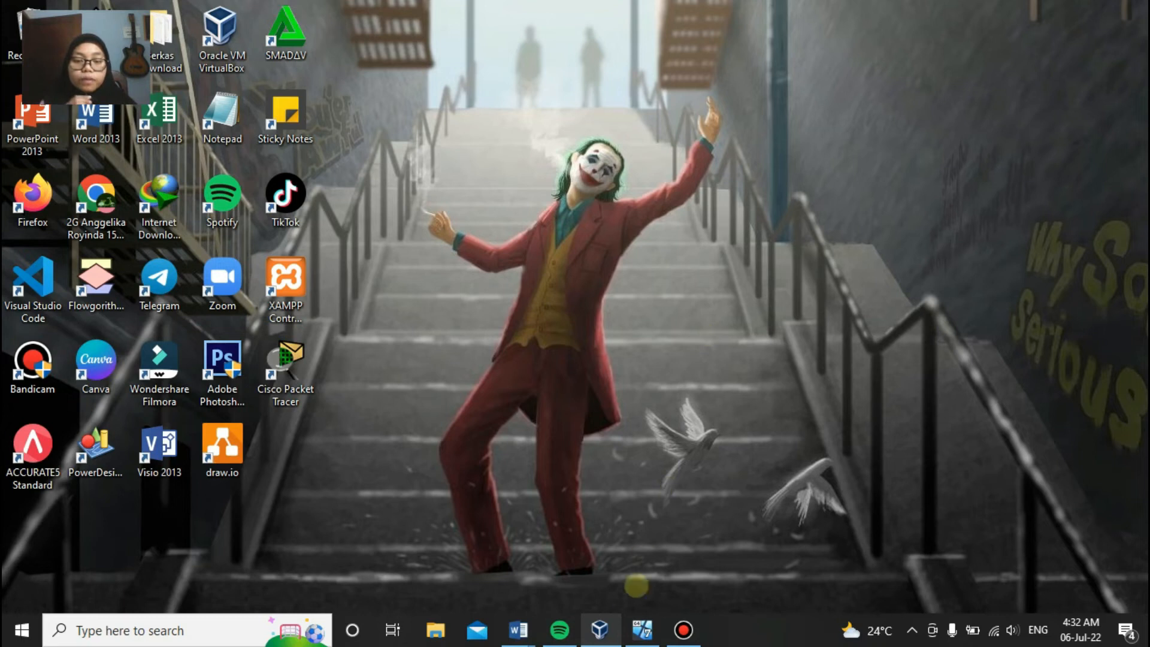
Step: Open a Command Prompt inside the Windows 7 guest using the cmd search
{"action": "left_click", "coordinate": [641, 629]}
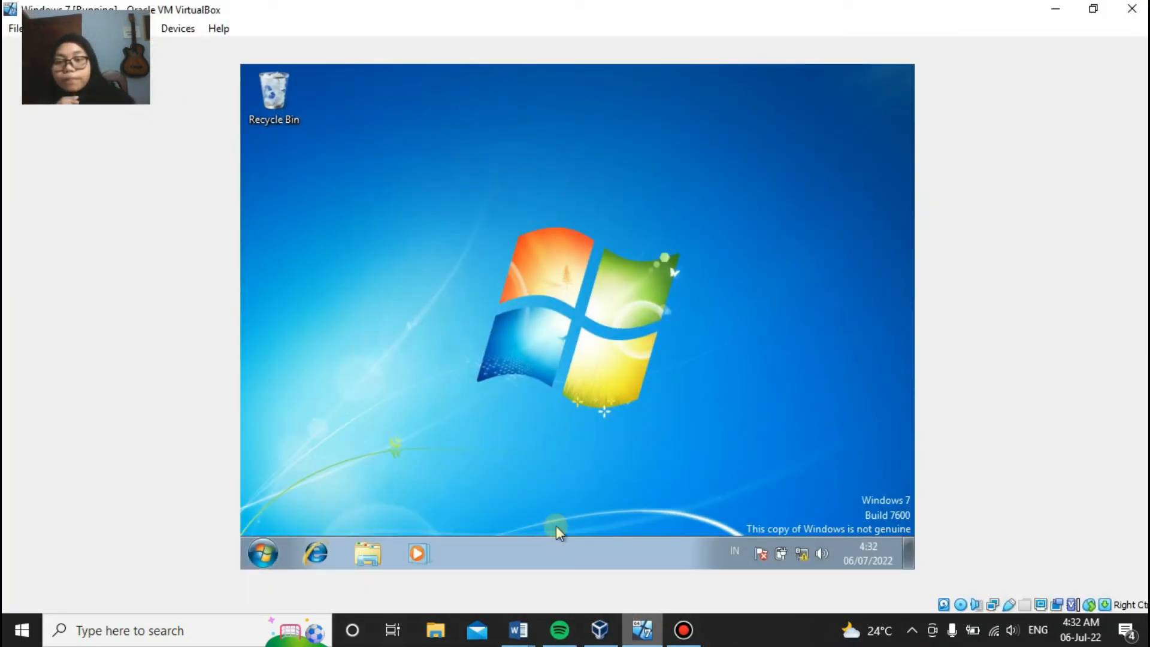
{"action": "left_click", "coordinate": [263, 552]}
{"action": "type", "text": "cmd"}
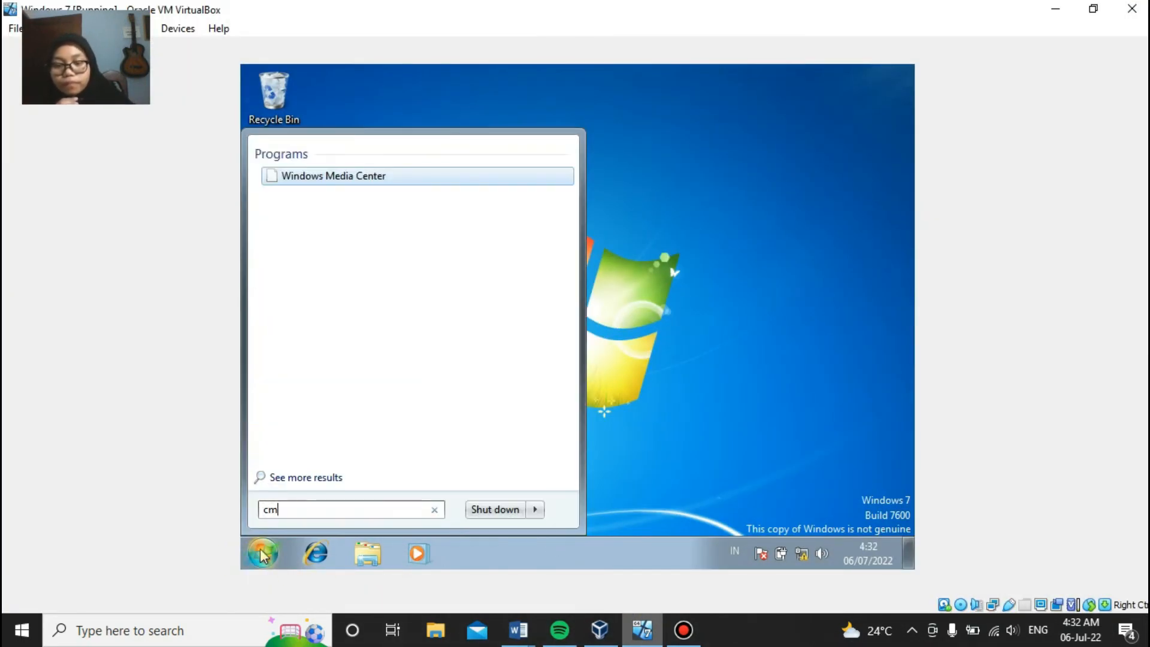
{"action": "key", "text": "Return"}
Step: Ping 192.168.10.12 from the guest, then close the command window
{"action": "type", "text": "ping 192.168"}
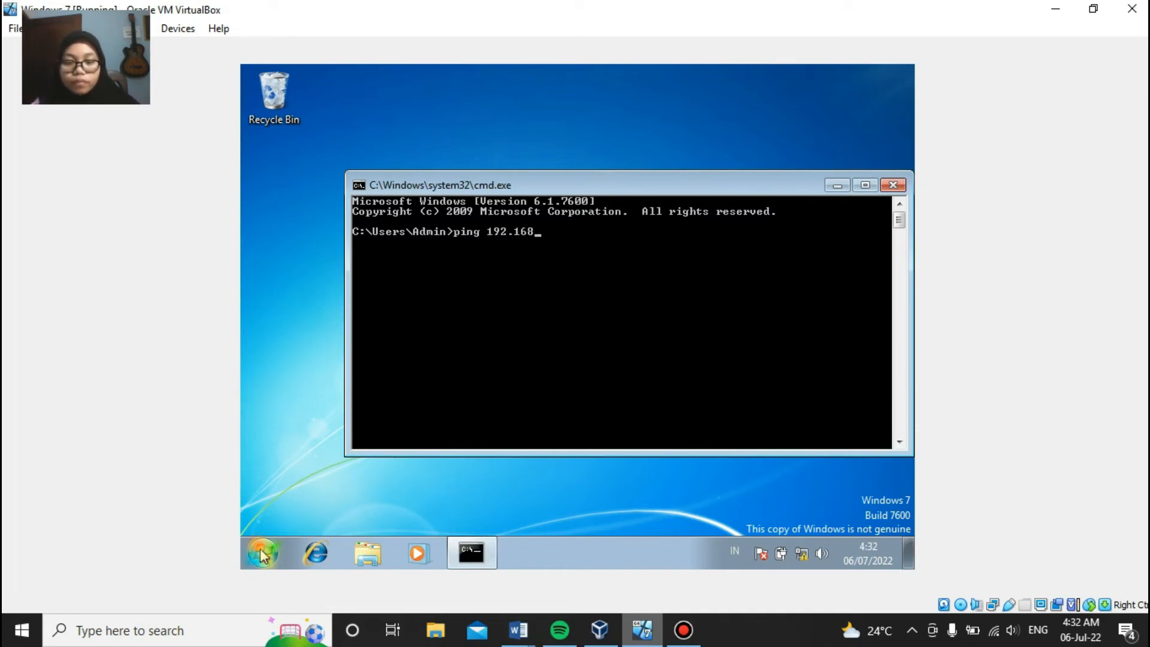
{"action": "type", "text": ".10.12"}
{"action": "key", "text": "Return"}
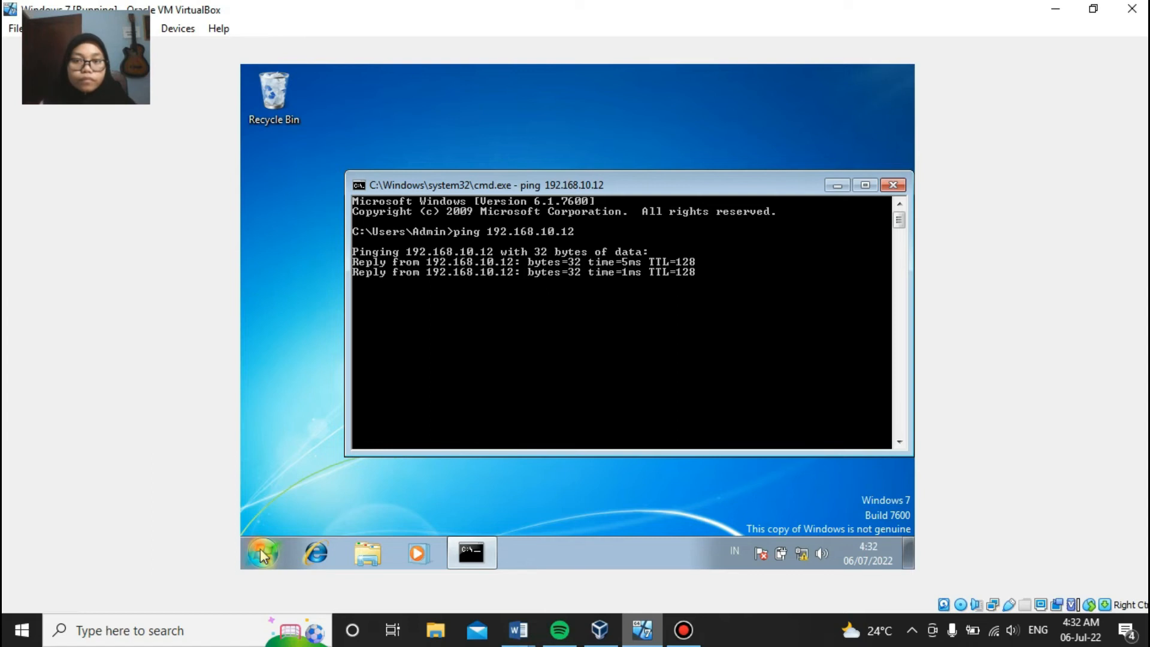
{"action": "left_click", "coordinate": [486, 371]}
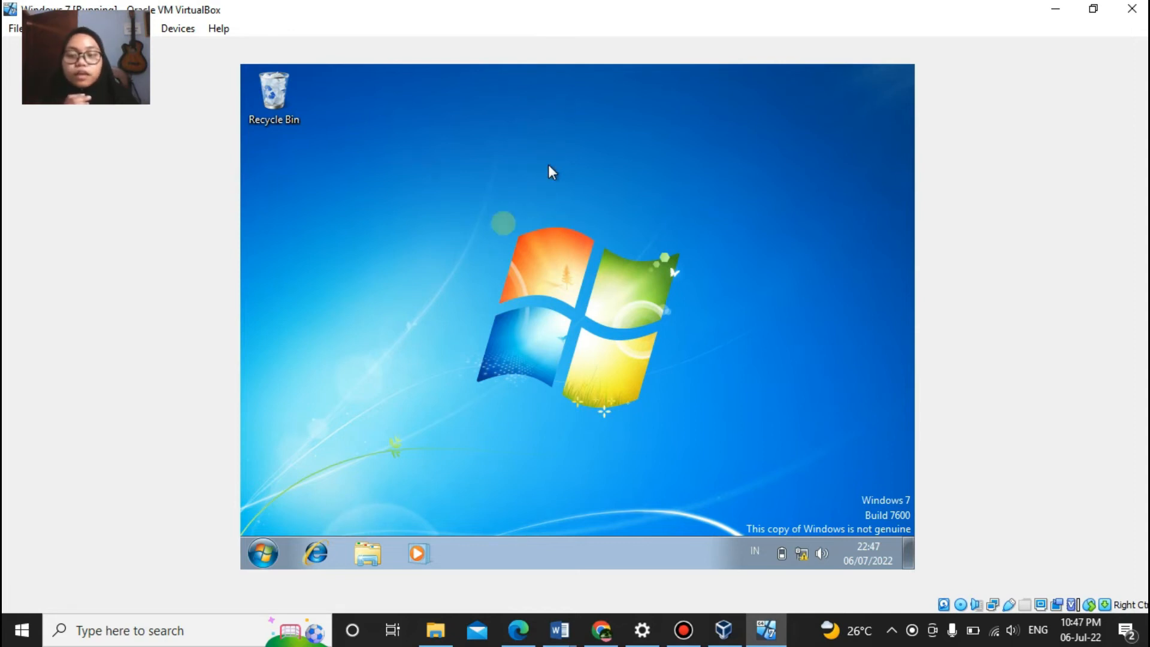
Step: Open Computer Management from the Computer entry and show Local Users and Groups > Users
{"action": "left_click", "coordinate": [257, 561]}
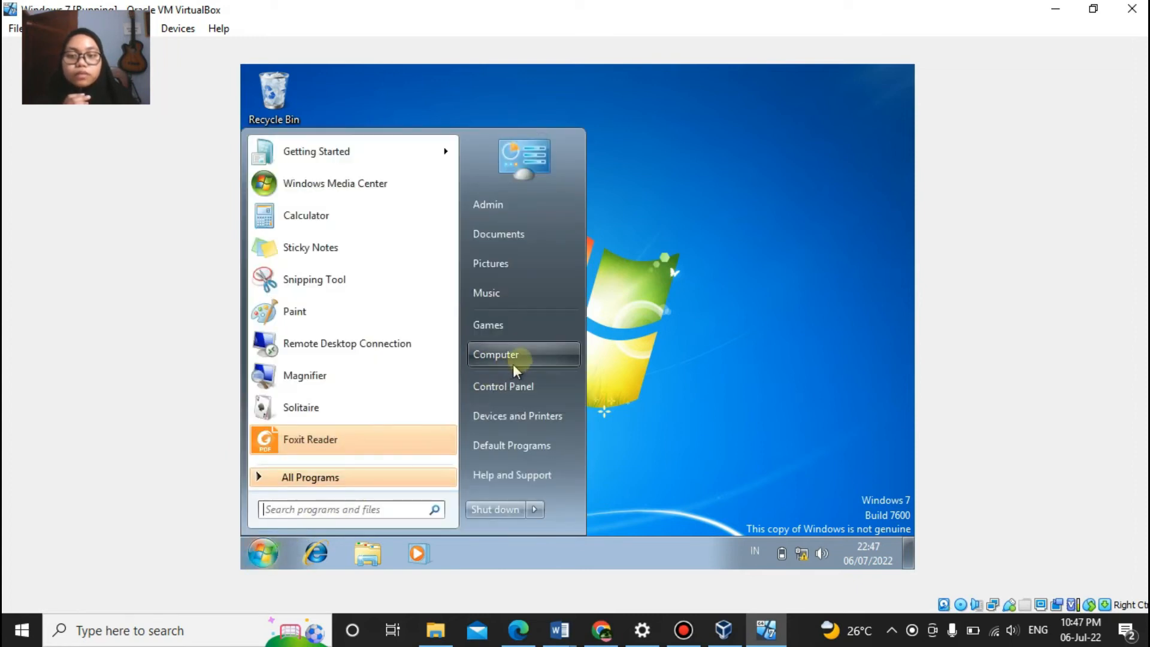
{"action": "right_click", "coordinate": [532, 356]}
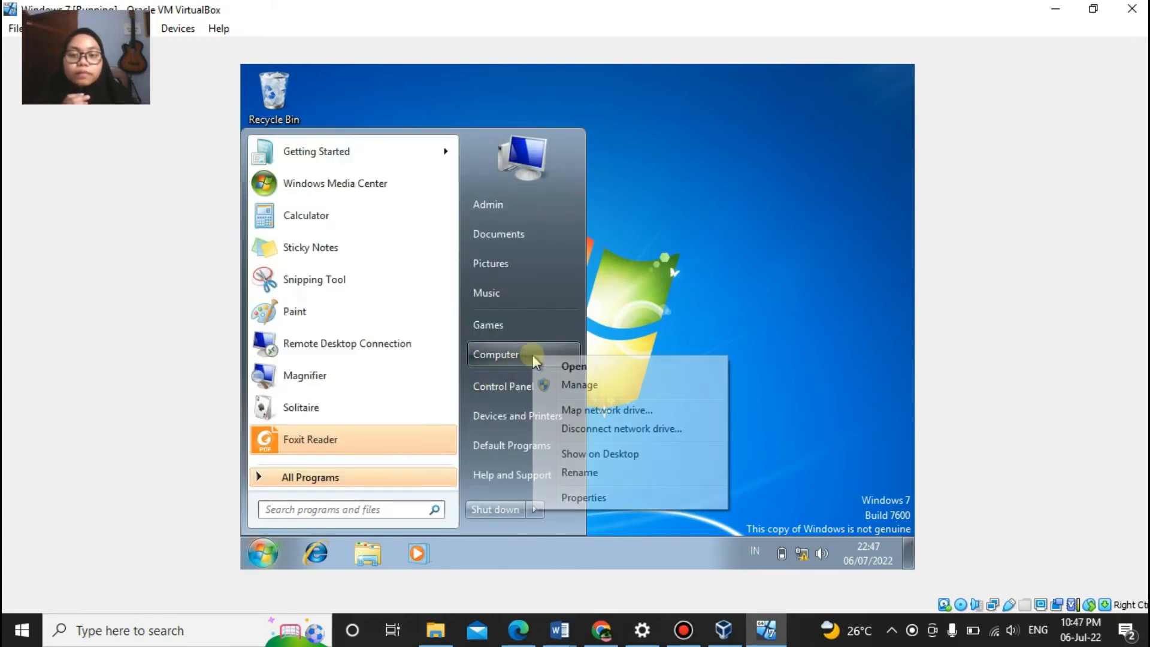
{"action": "left_click", "coordinate": [589, 386]}
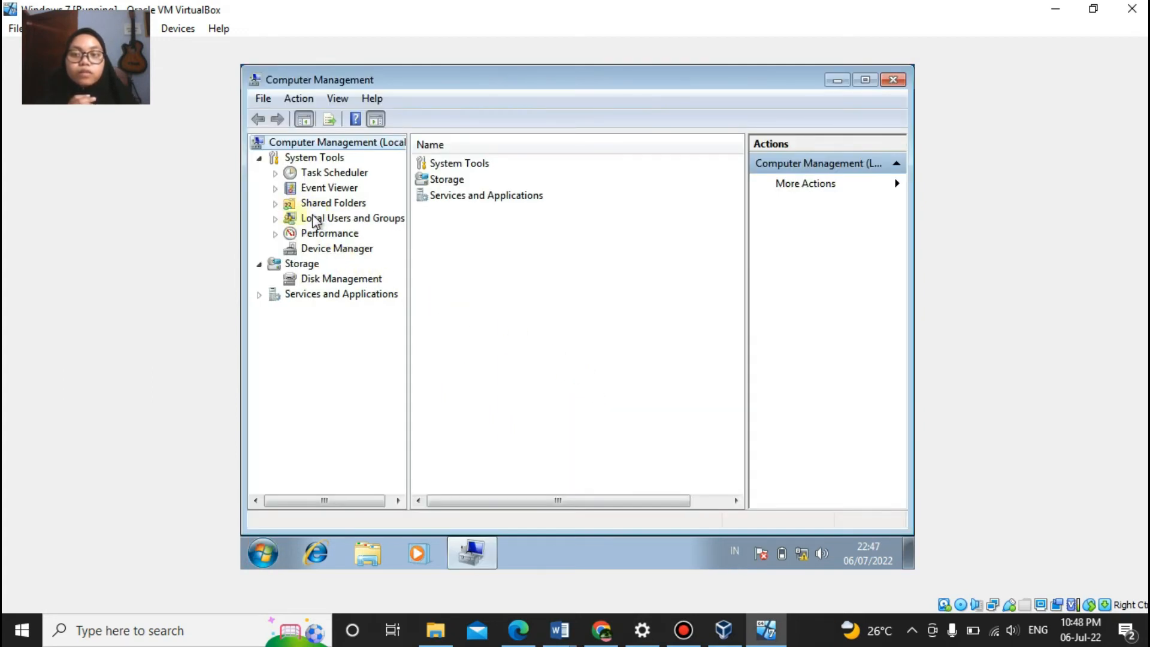
{"action": "left_click", "coordinate": [275, 219]}
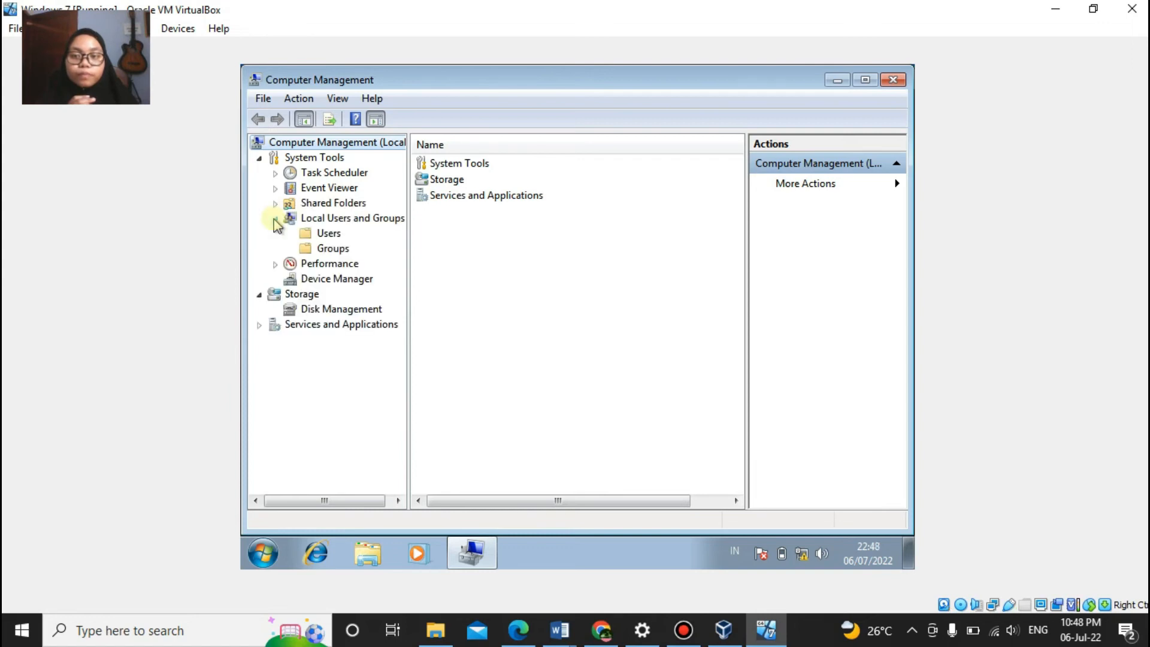
{"action": "left_click", "coordinate": [327, 234]}
{"action": "right_click", "coordinate": [328, 237]}
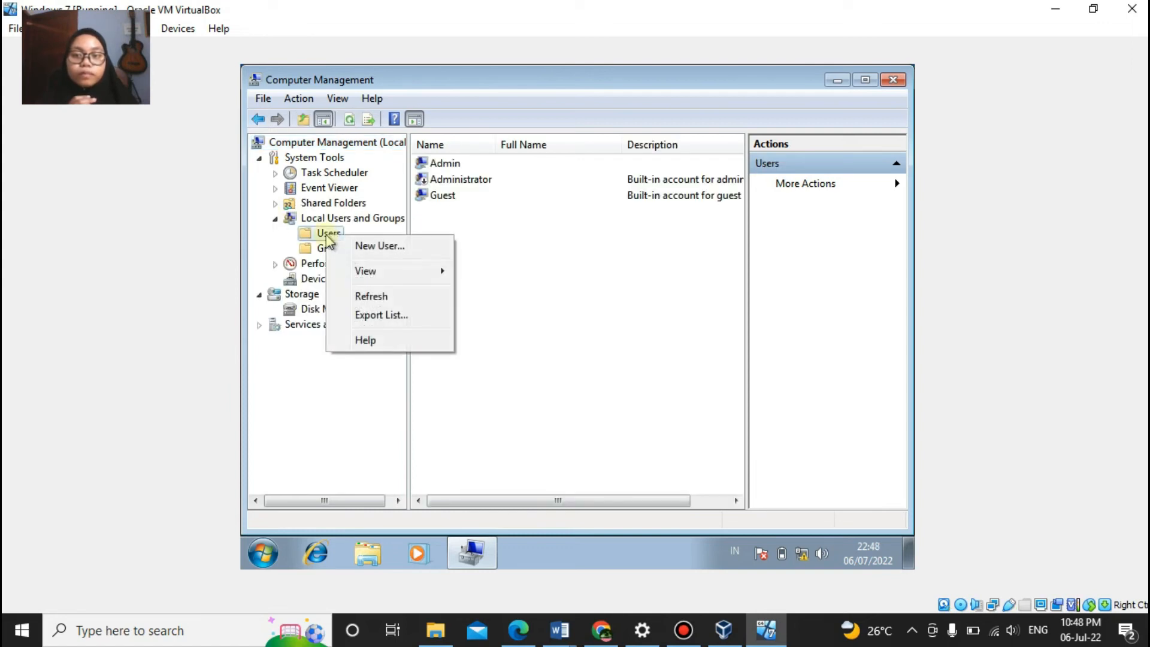
Step: Start a New User with the user's name and the account password entered twice
{"action": "left_click", "coordinate": [351, 247]}
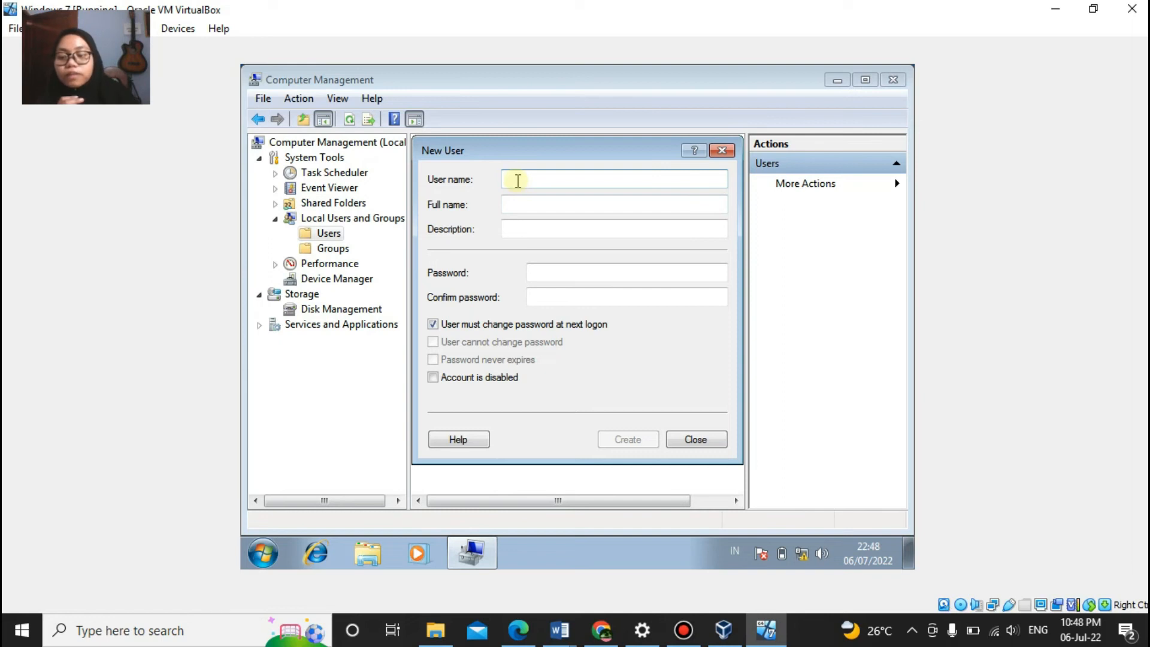
{"action": "type", "text": "AnggelikaR"}
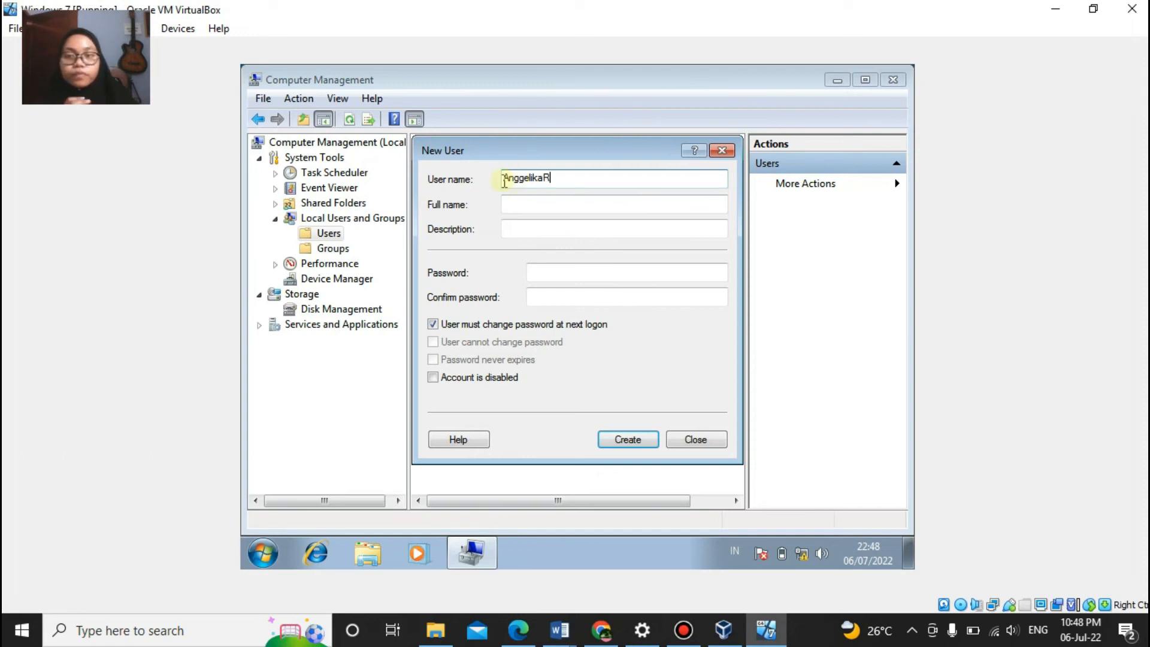
{"action": "left_click", "coordinate": [554, 273]}
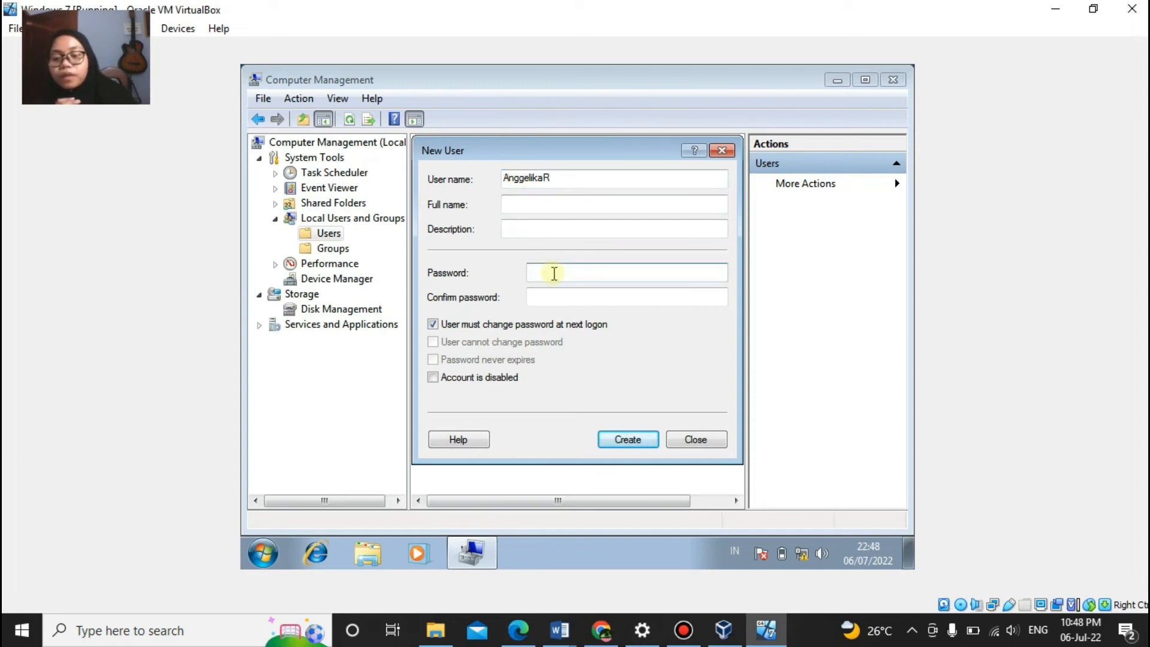
{"action": "type", "text": "1234"}
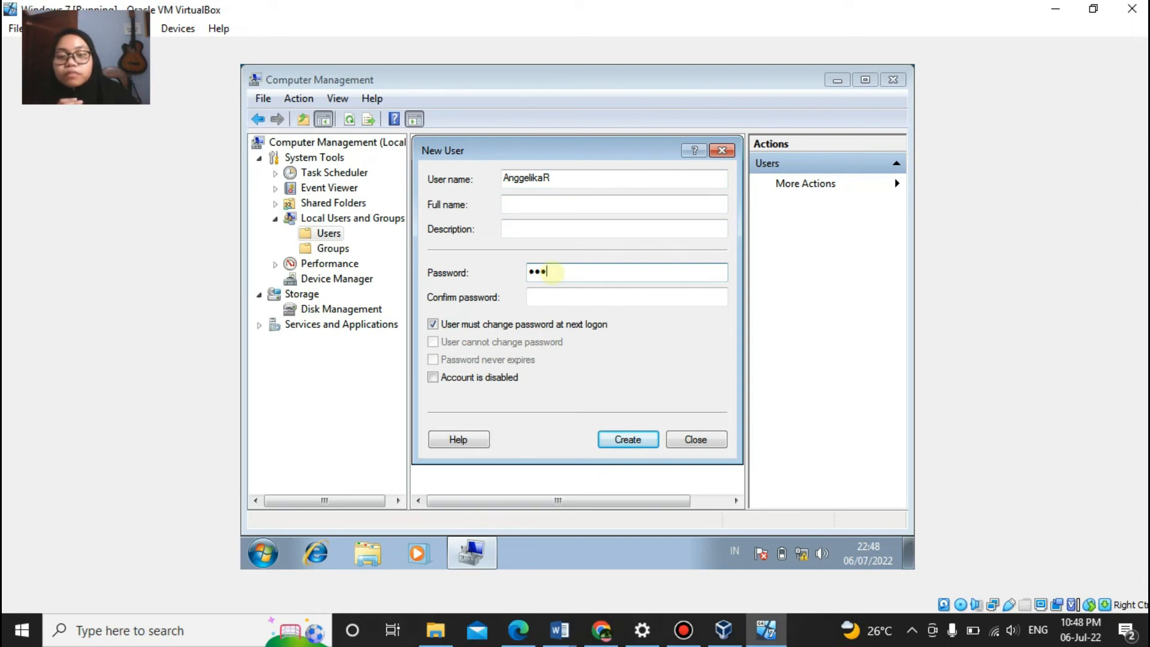
{"action": "type", "text": "5"}
{"action": "left_click", "coordinate": [552, 298]}
{"action": "type", "text": "12345"}
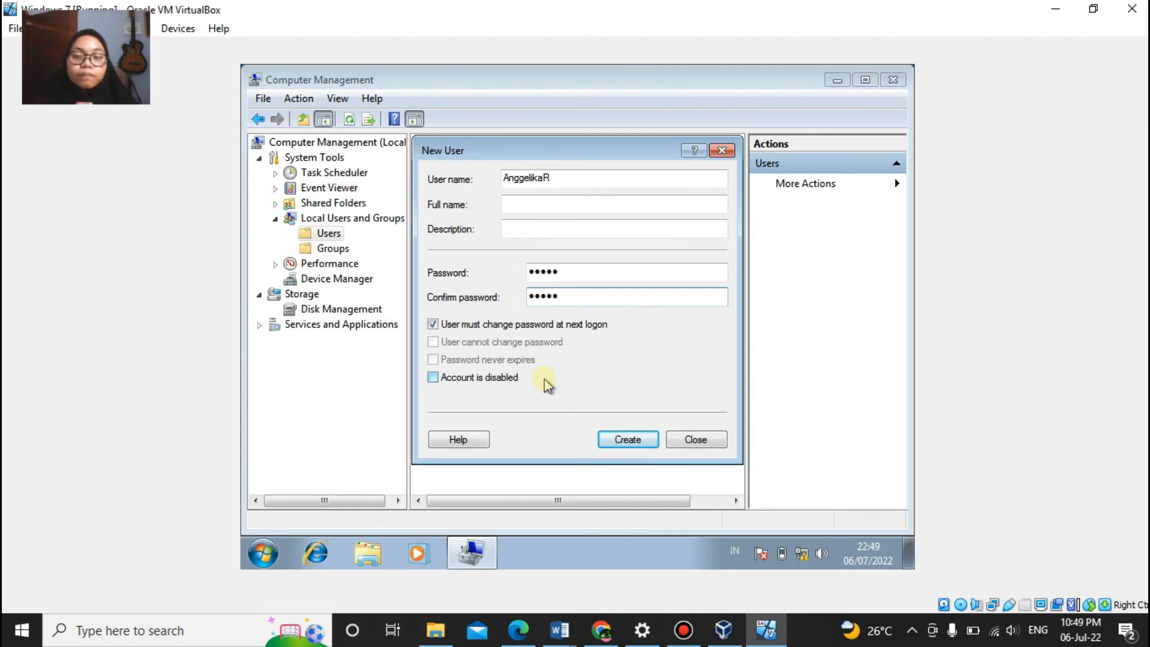
Step: Clear 'must change password', enable 'Password never expires', and create the account
{"action": "left_click", "coordinate": [432, 324]}
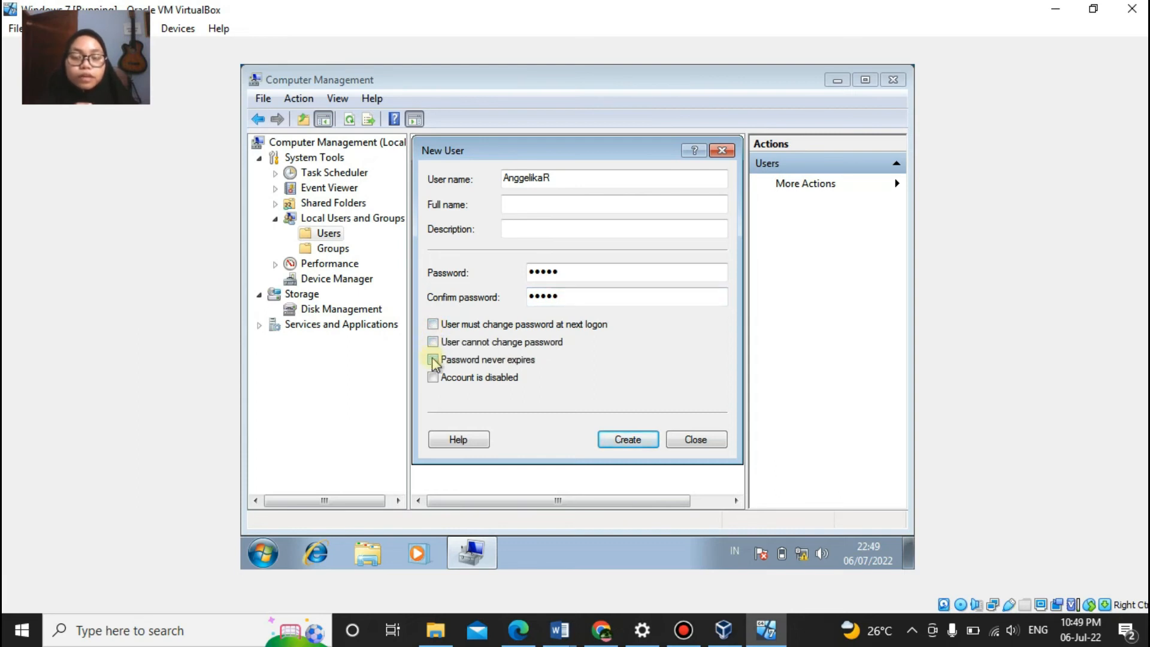
{"action": "left_click", "coordinate": [433, 360]}
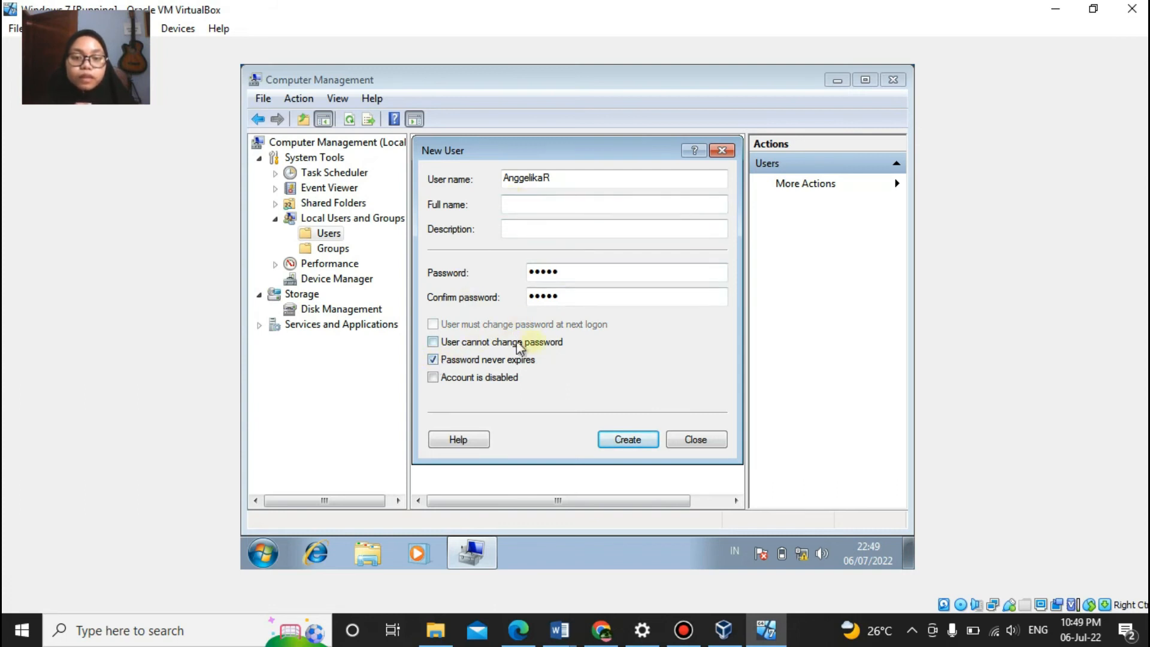
{"action": "left_click", "coordinate": [626, 440]}
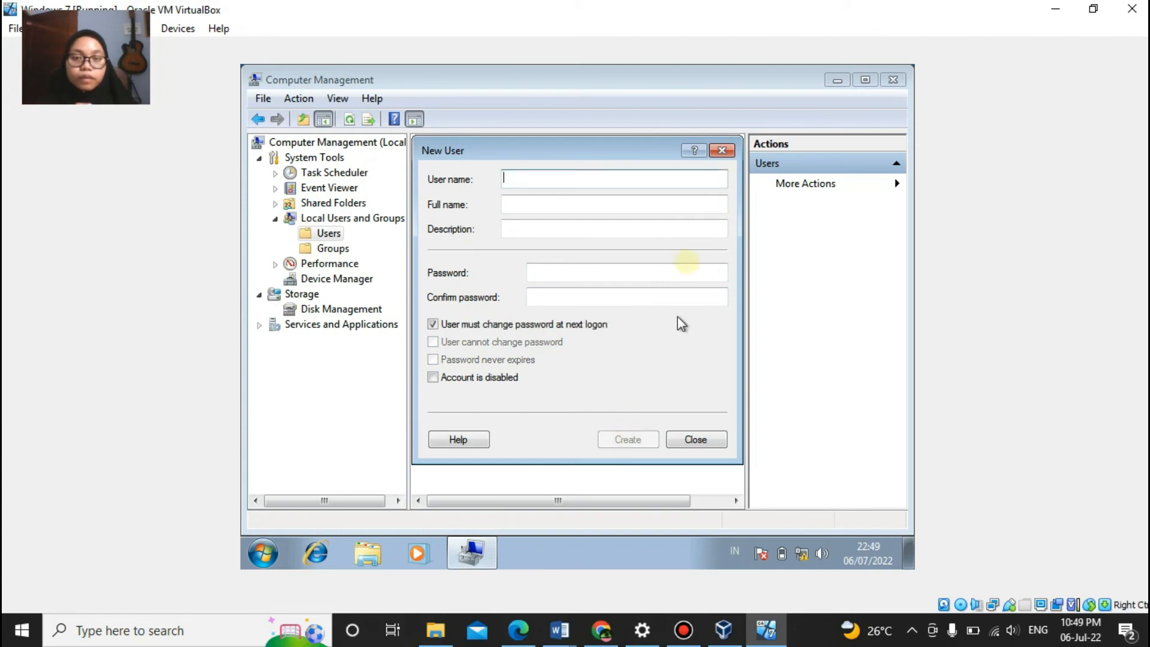
{"action": "left_click", "coordinate": [723, 151]}
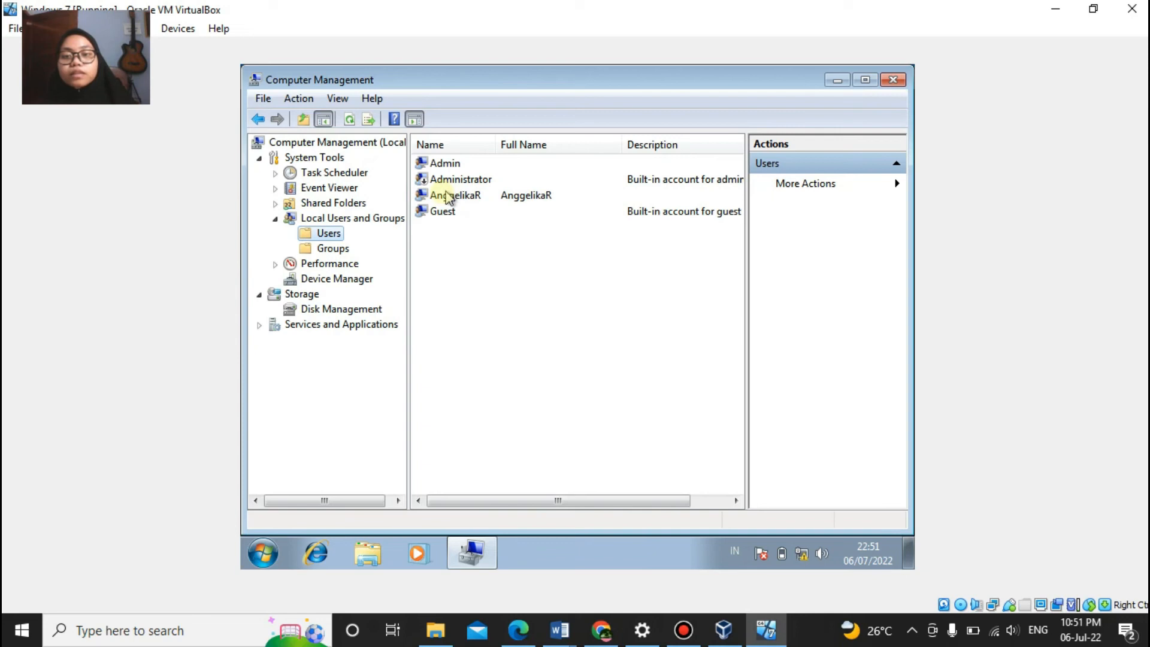
Step: Add the new user to the Administrators group through Properties > Member Of, and apply
{"action": "right_click", "coordinate": [489, 198]}
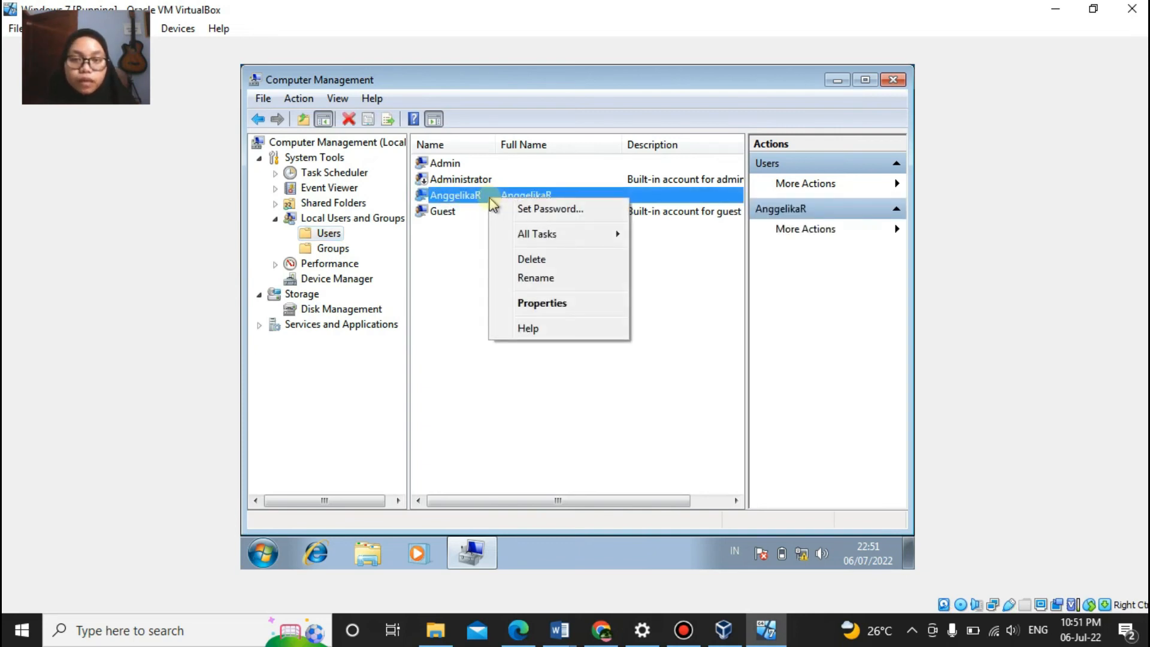
{"action": "left_click", "coordinate": [548, 304]}
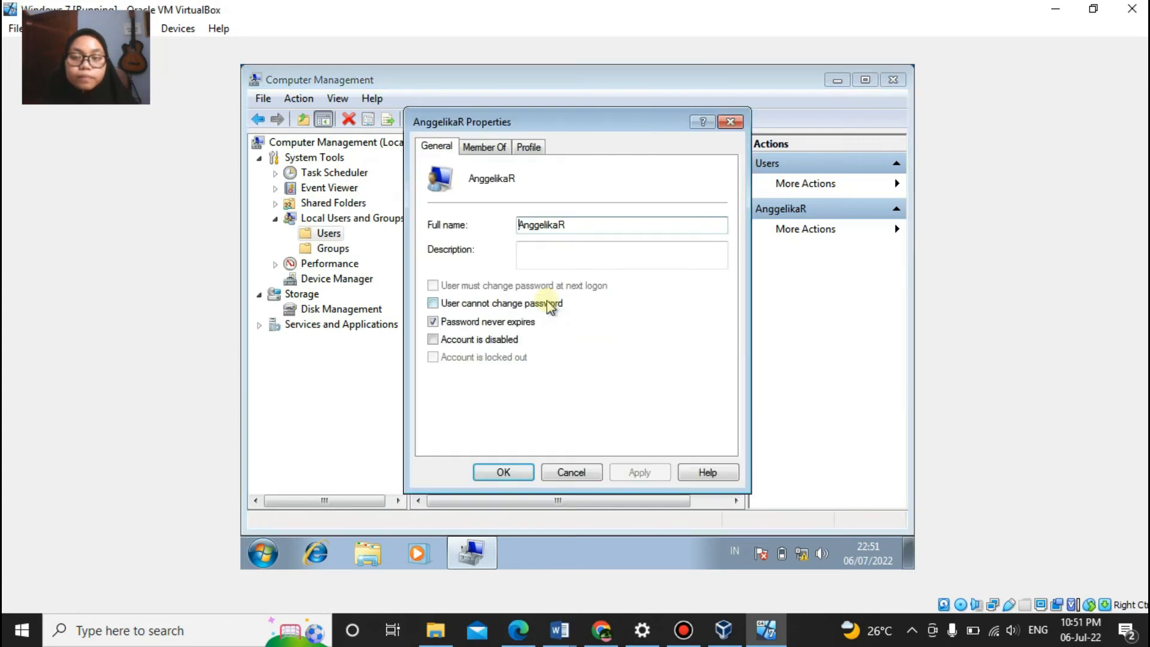
{"action": "left_click", "coordinate": [486, 148]}
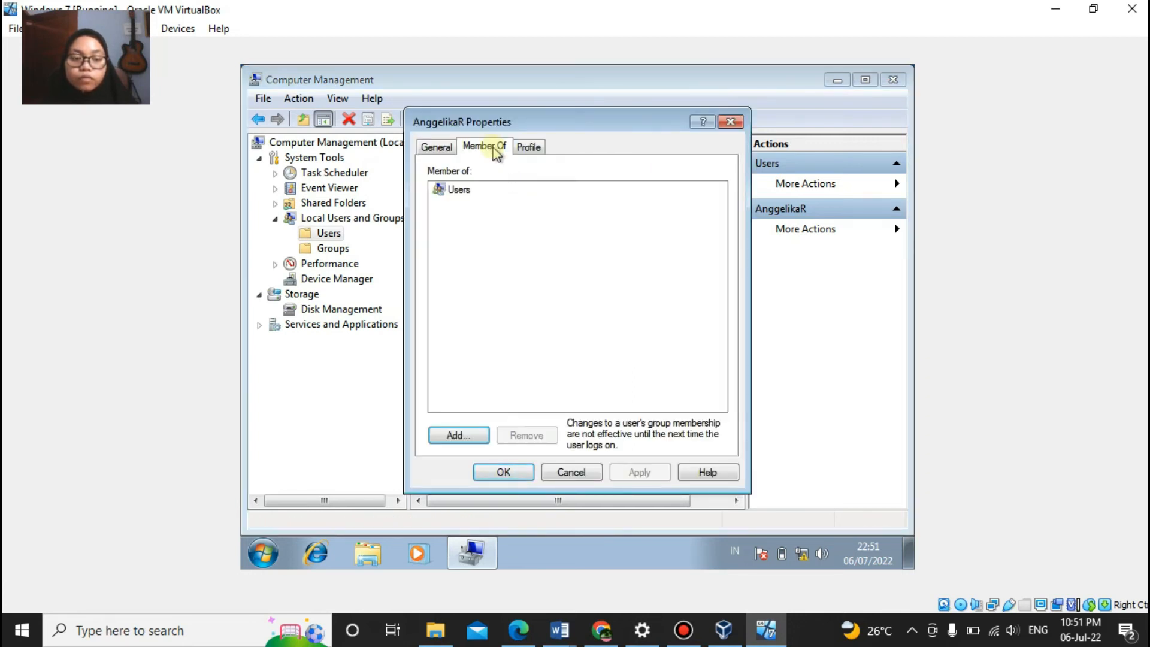
{"action": "left_click", "coordinate": [478, 433]}
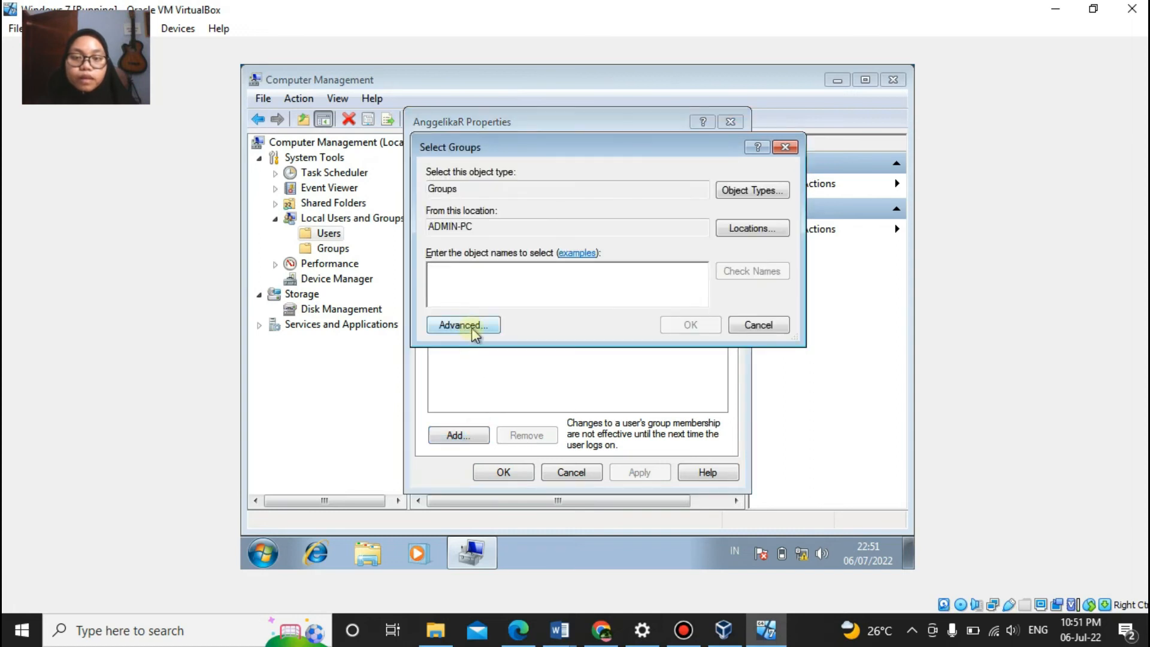
{"action": "left_click", "coordinate": [472, 328]}
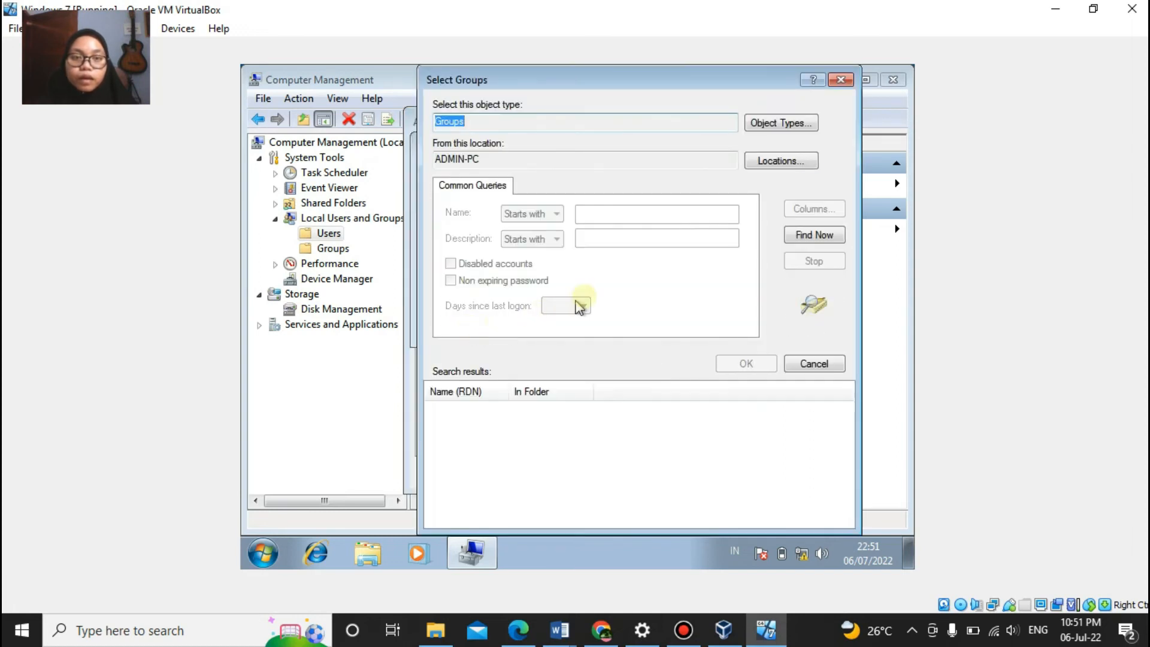
{"action": "left_click", "coordinate": [827, 237]}
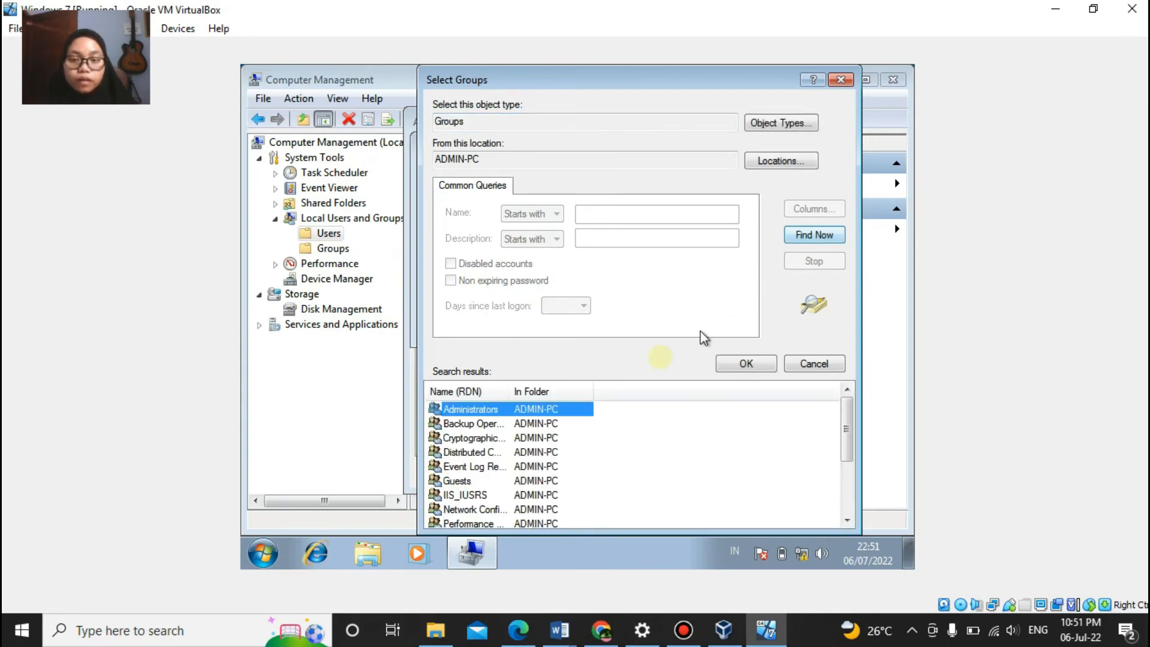
{"action": "double_click", "coordinate": [566, 410]}
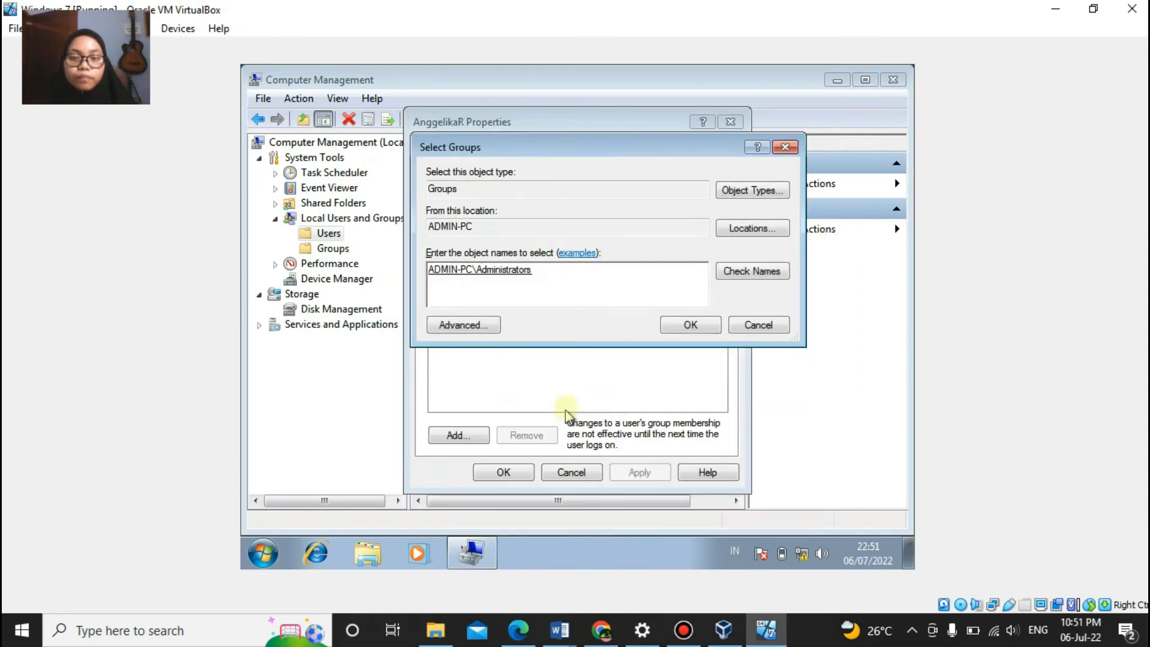
{"action": "left_click", "coordinate": [705, 327]}
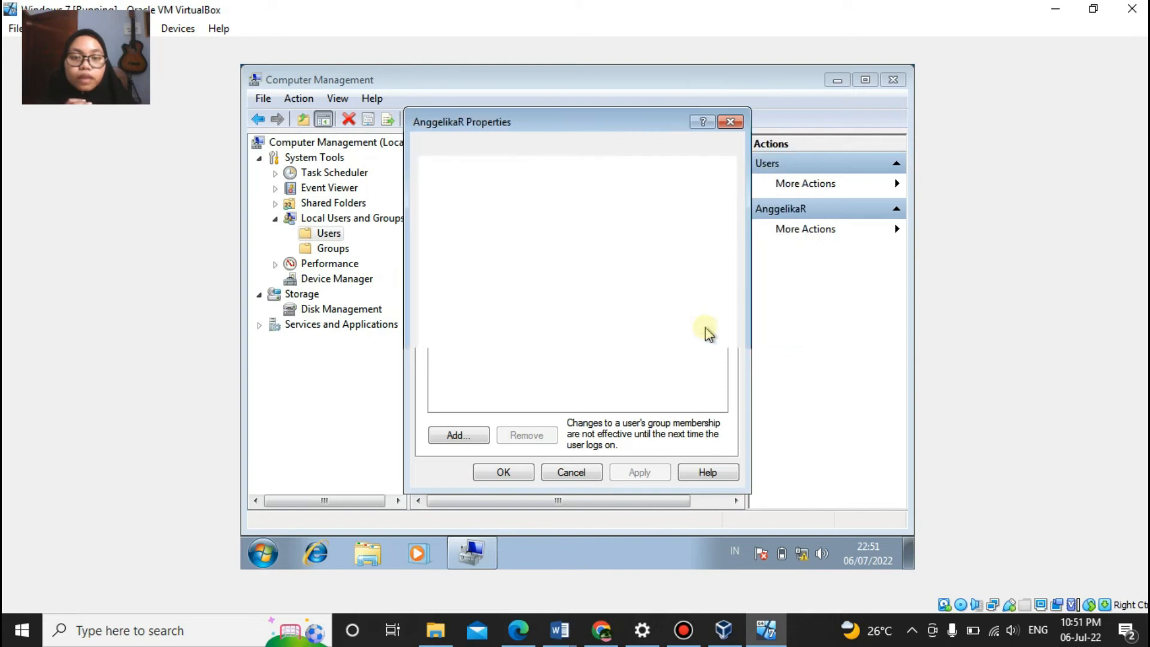
{"action": "left_click", "coordinate": [638, 474]}
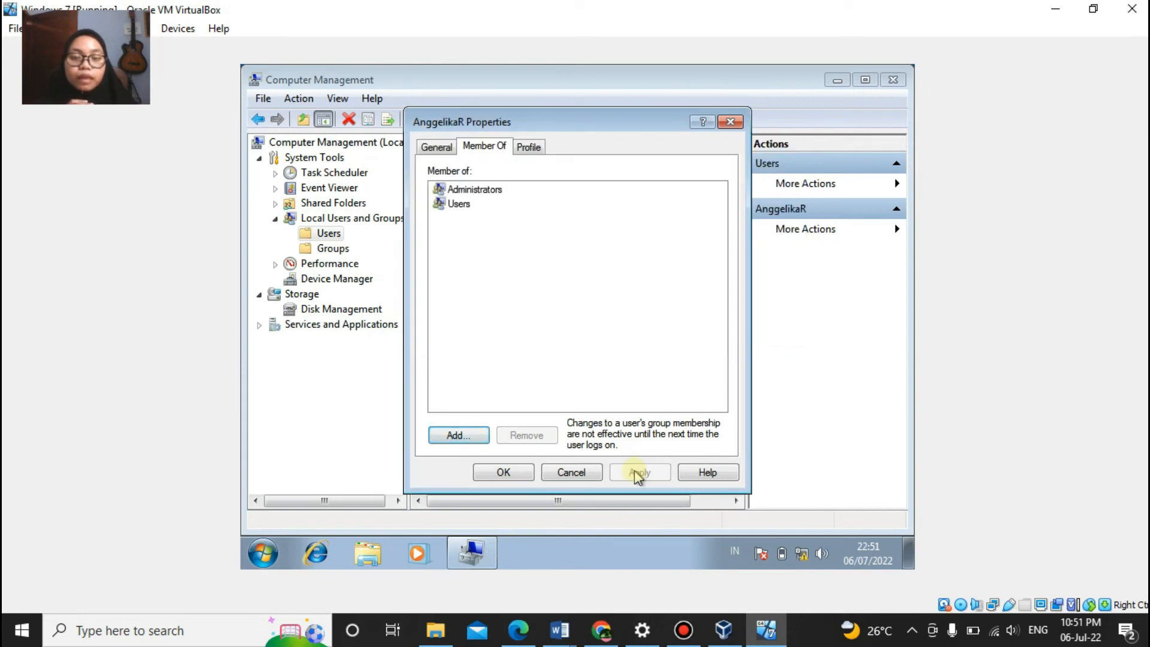
{"action": "left_click", "coordinate": [503, 473]}
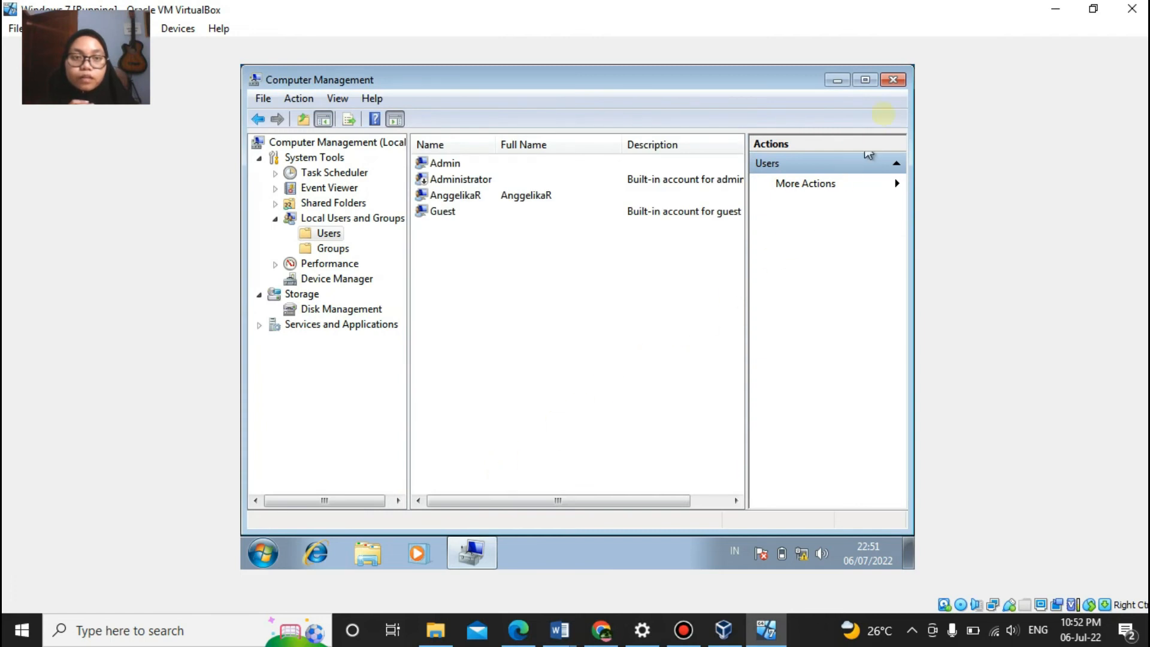
Step: Close Computer Management and restart the Windows 7 guest
{"action": "left_click", "coordinate": [893, 79]}
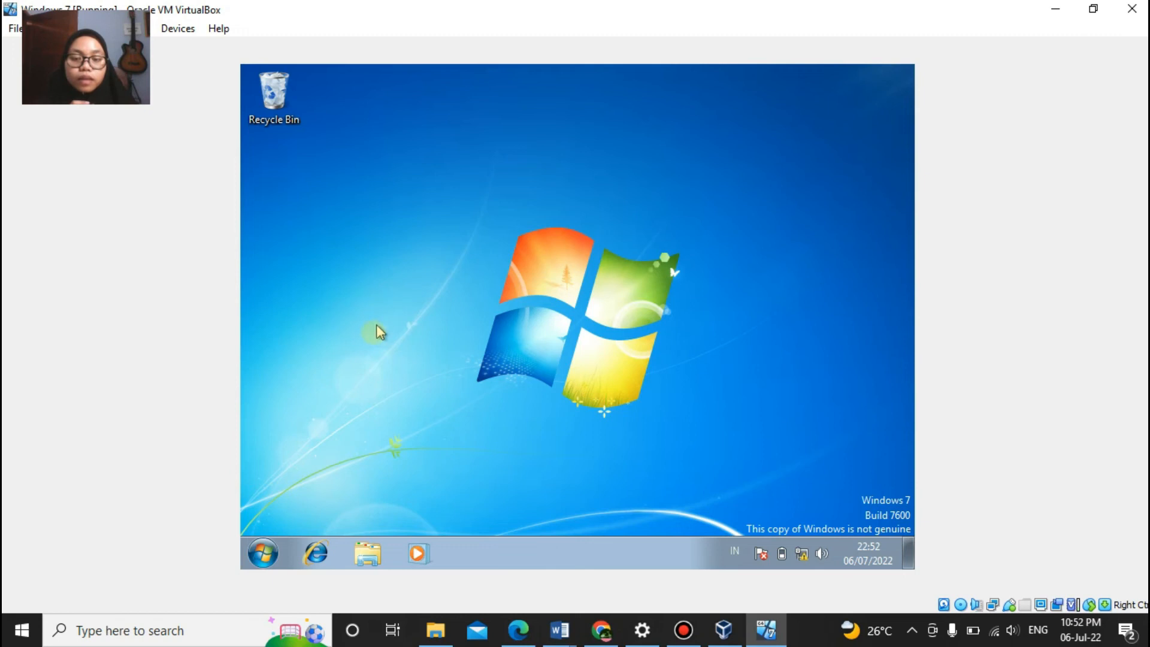
{"action": "left_click", "coordinate": [271, 542]}
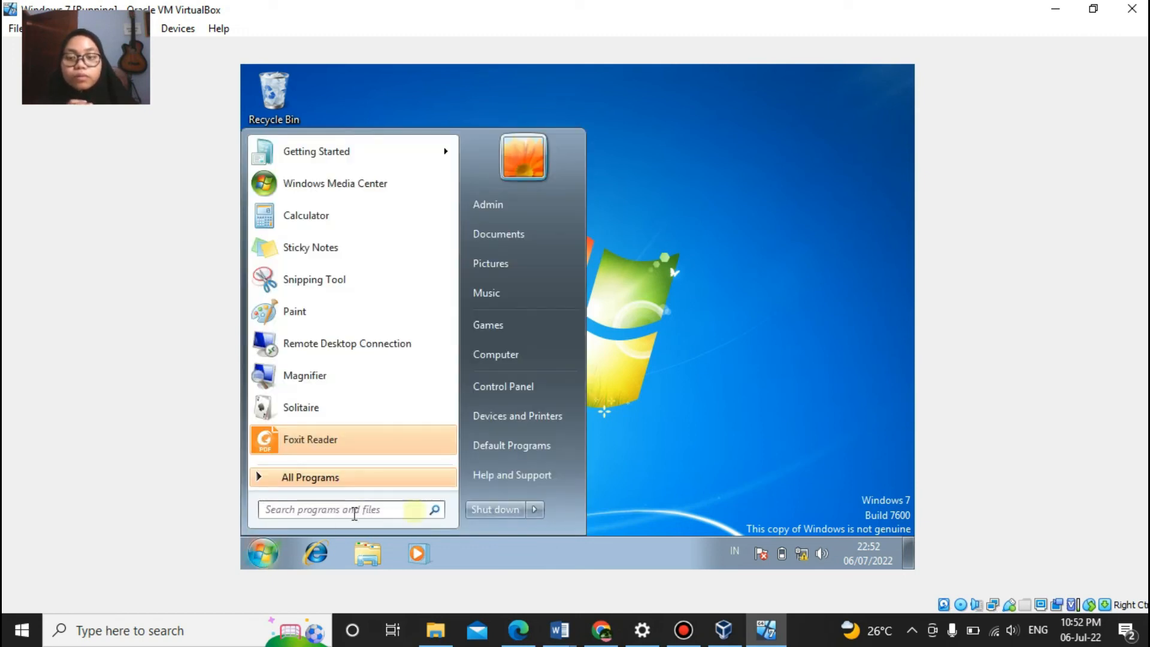
{"action": "left_click", "coordinate": [535, 509]}
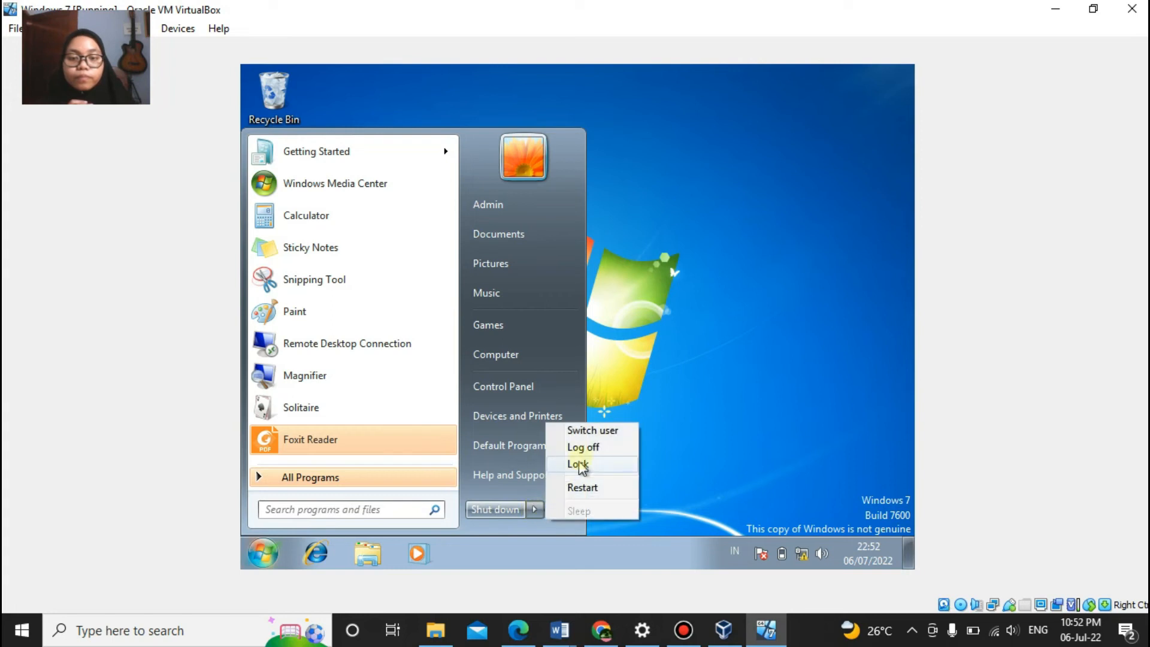
{"action": "left_click", "coordinate": [582, 487]}
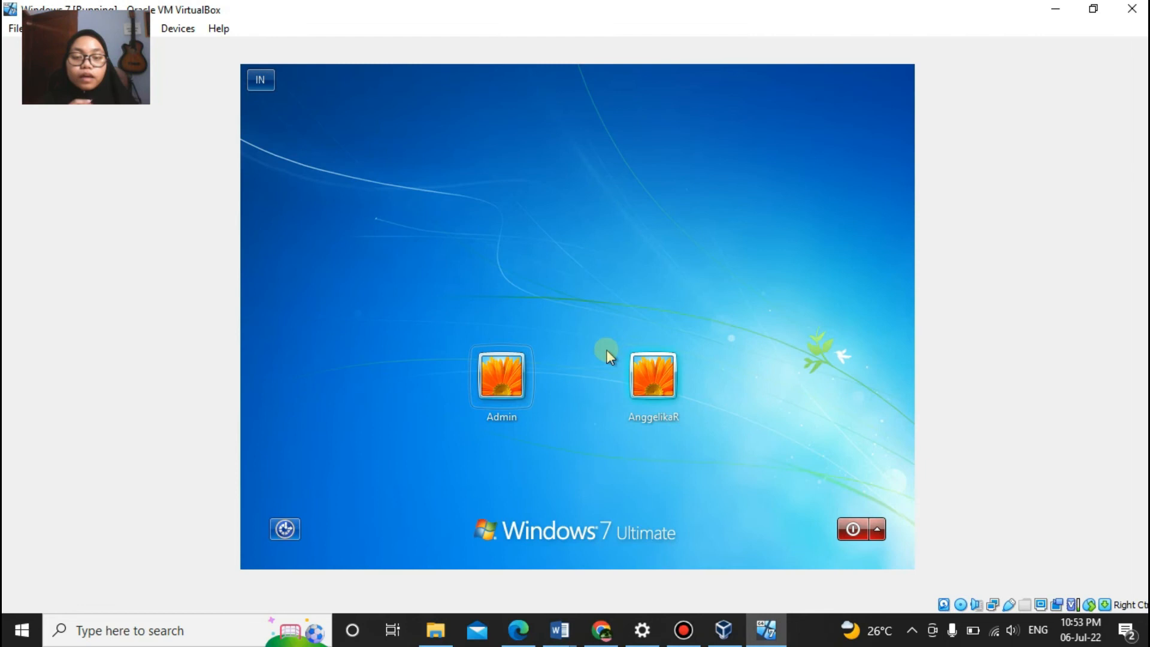
Step: Log in to the guest as the new user with the account password
{"action": "left_click", "coordinate": [635, 370]}
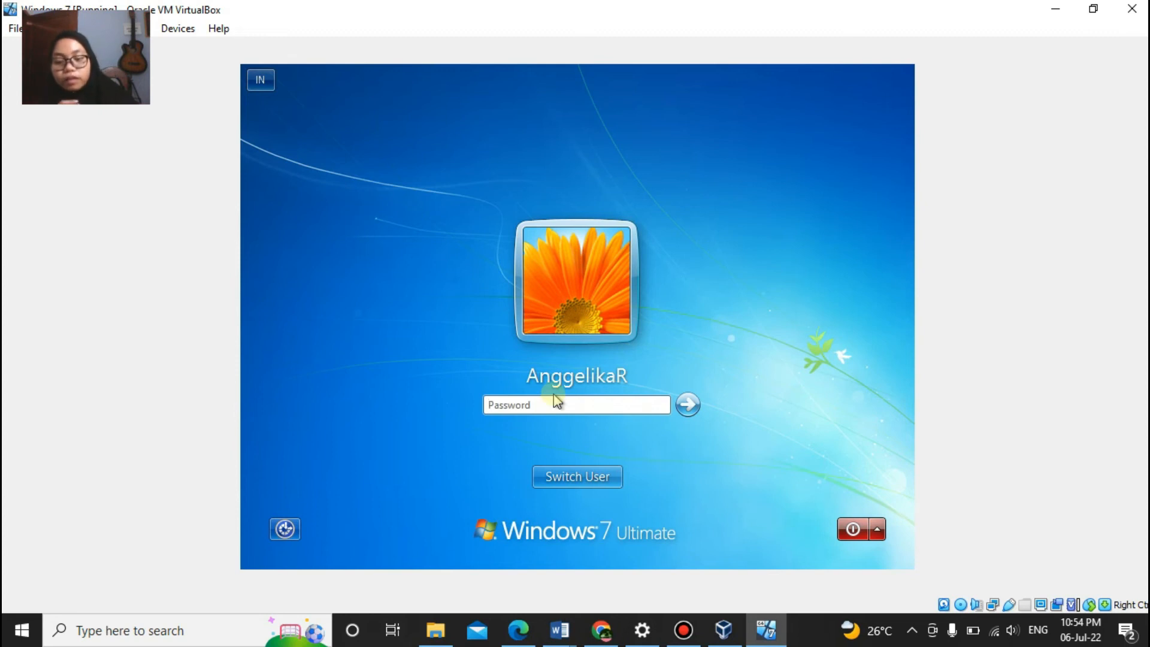
{"action": "type", "text": "••••"}
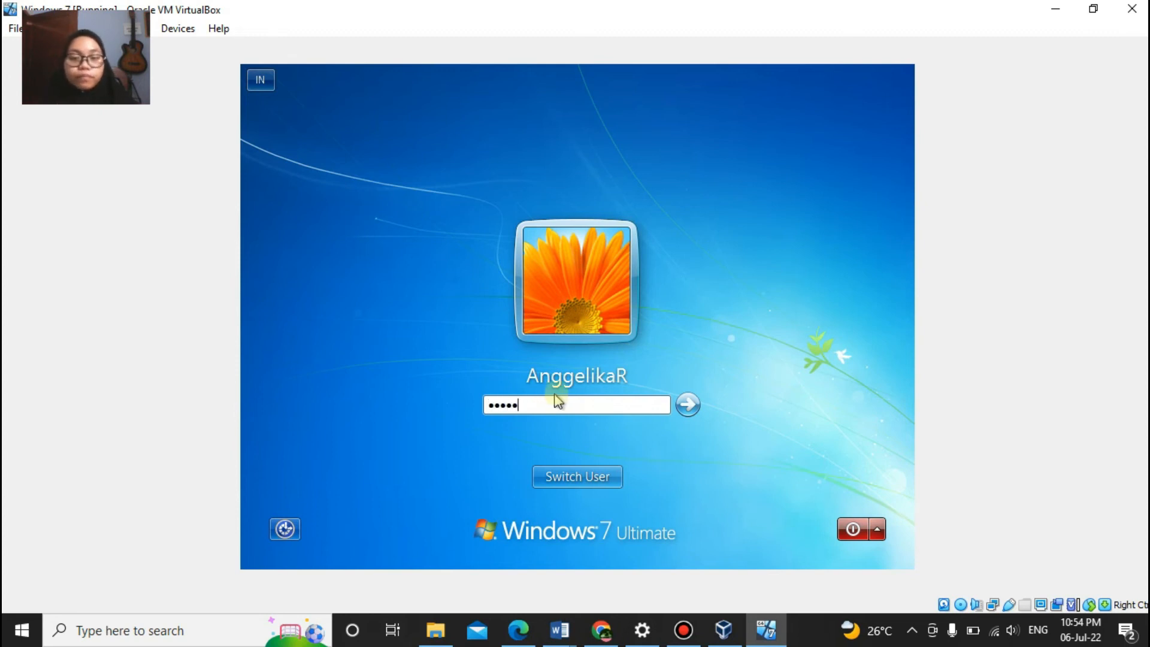
{"action": "key", "text": "Return"}
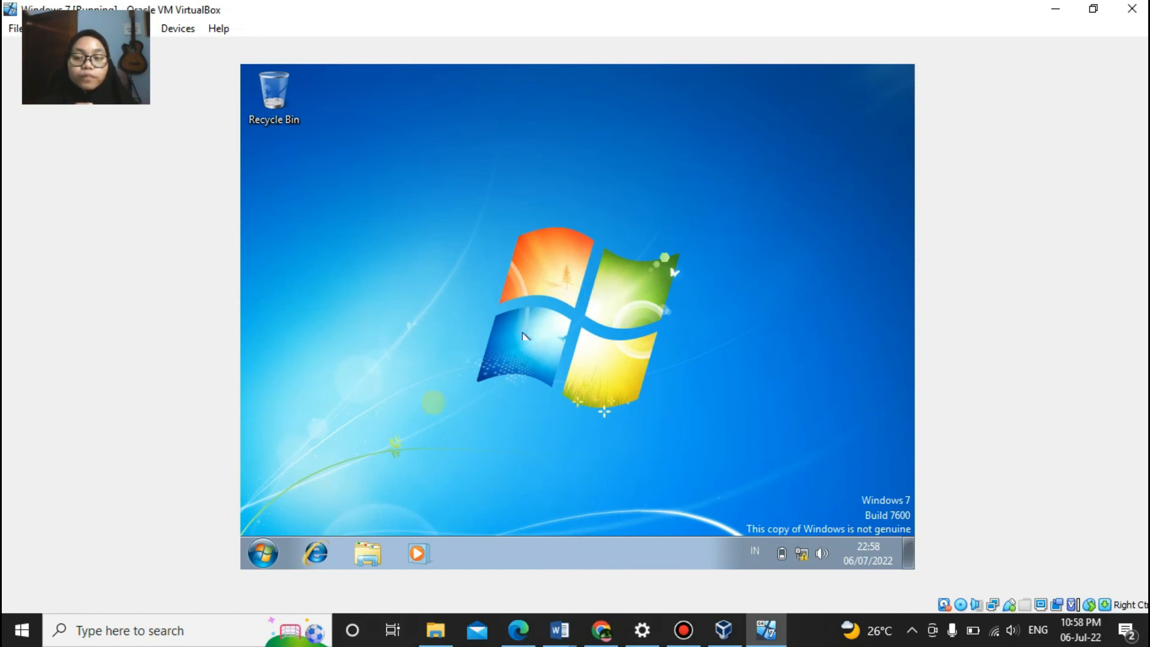
Step: Search 'system', open System, and go to Remote settings in the guest
{"action": "left_click", "coordinate": [263, 553]}
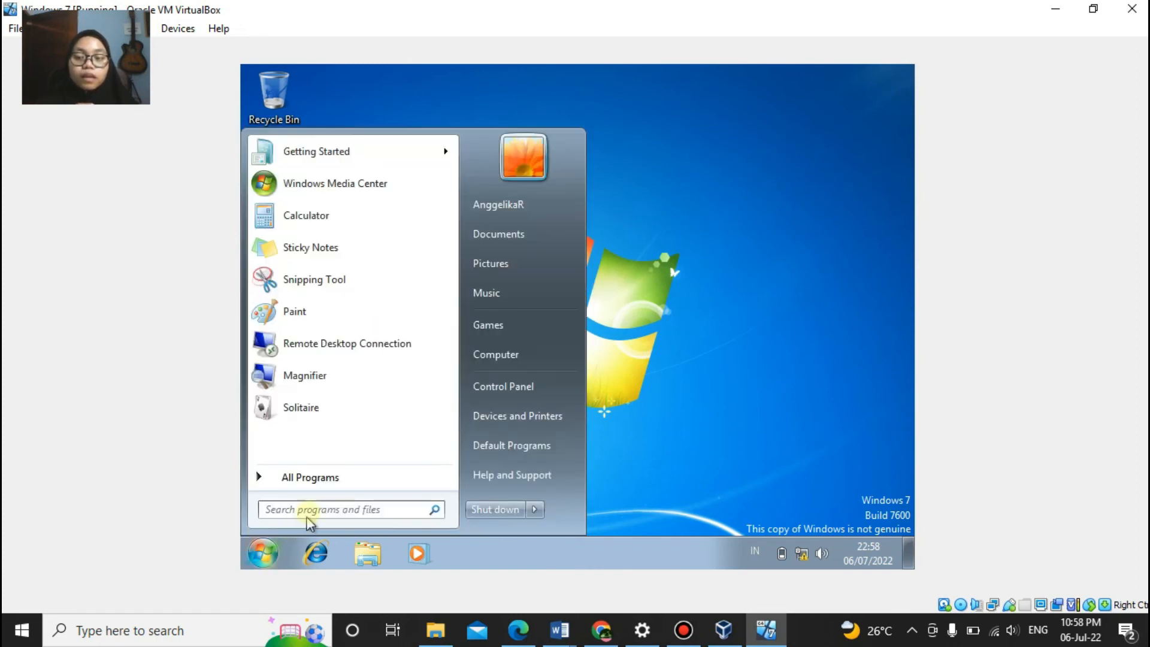
{"action": "type", "text": "system"}
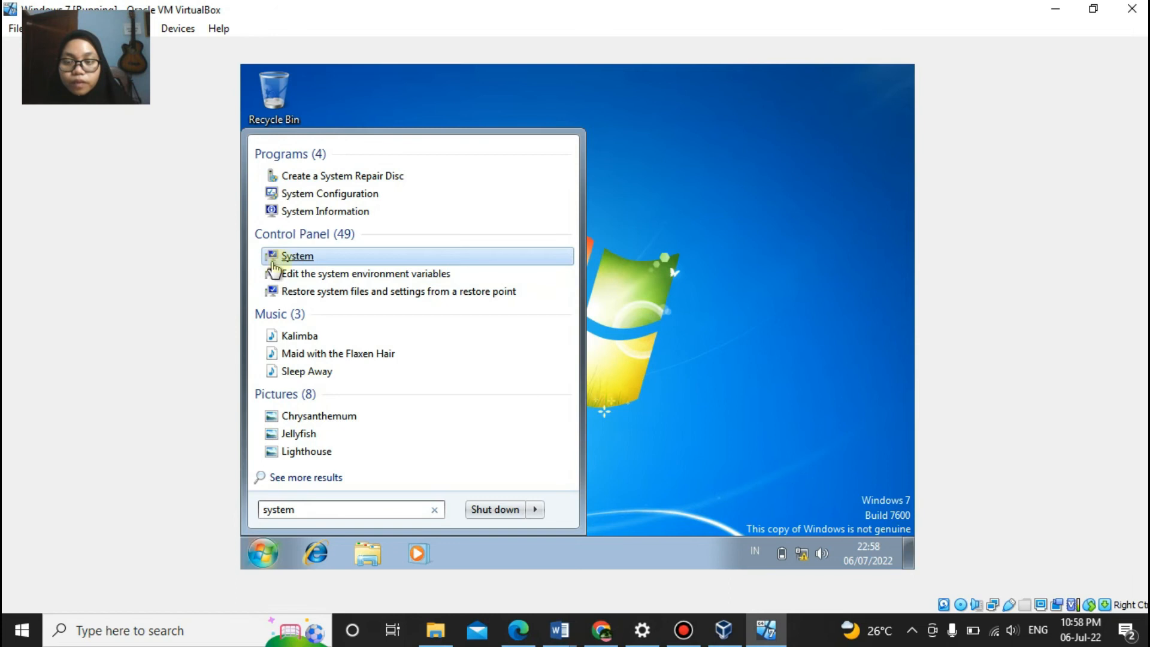
{"action": "left_click", "coordinate": [302, 258]}
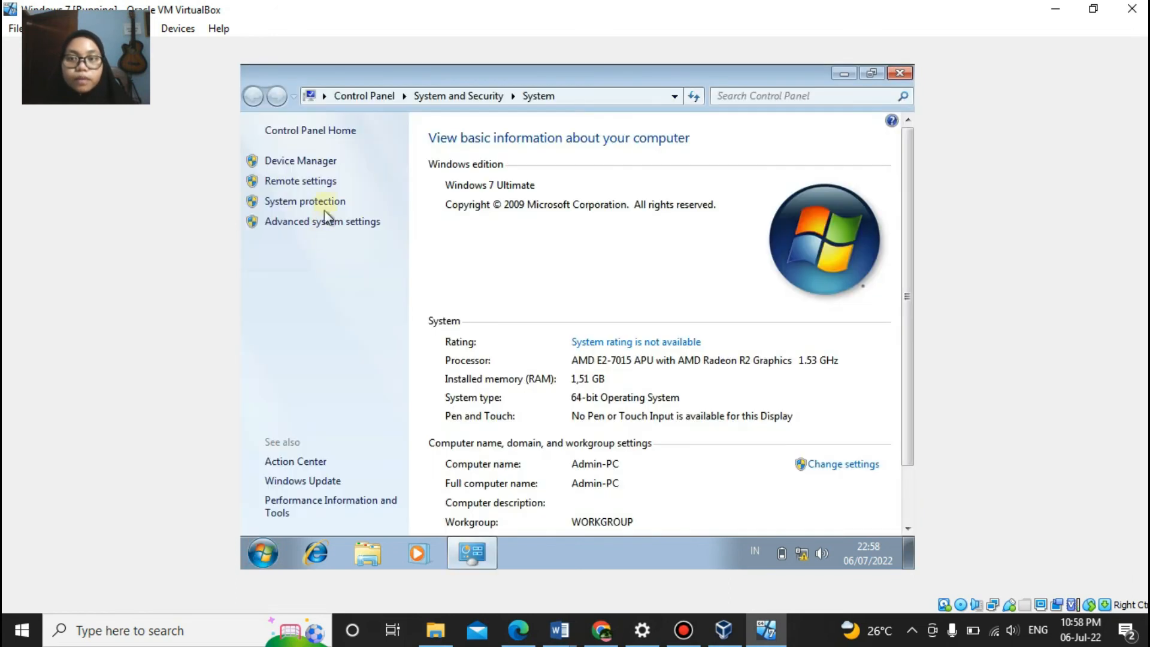
{"action": "left_click", "coordinate": [325, 182]}
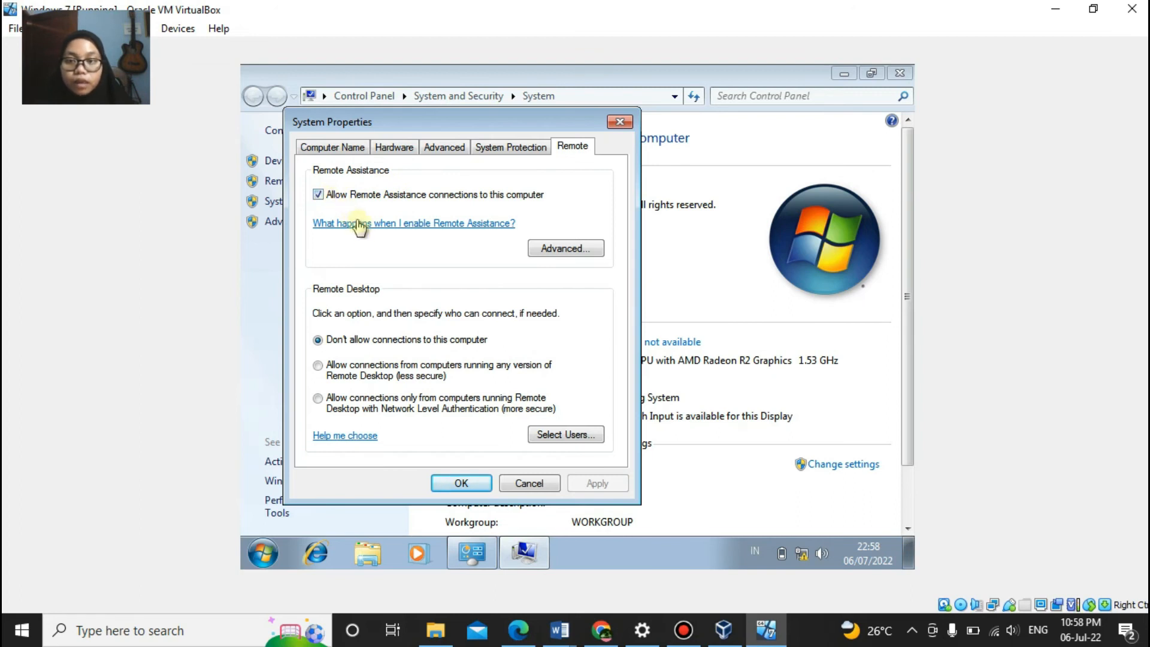
Step: Allow Remote Desktop connections from any version, check the users list, apply, and close System
{"action": "left_click", "coordinate": [381, 376]}
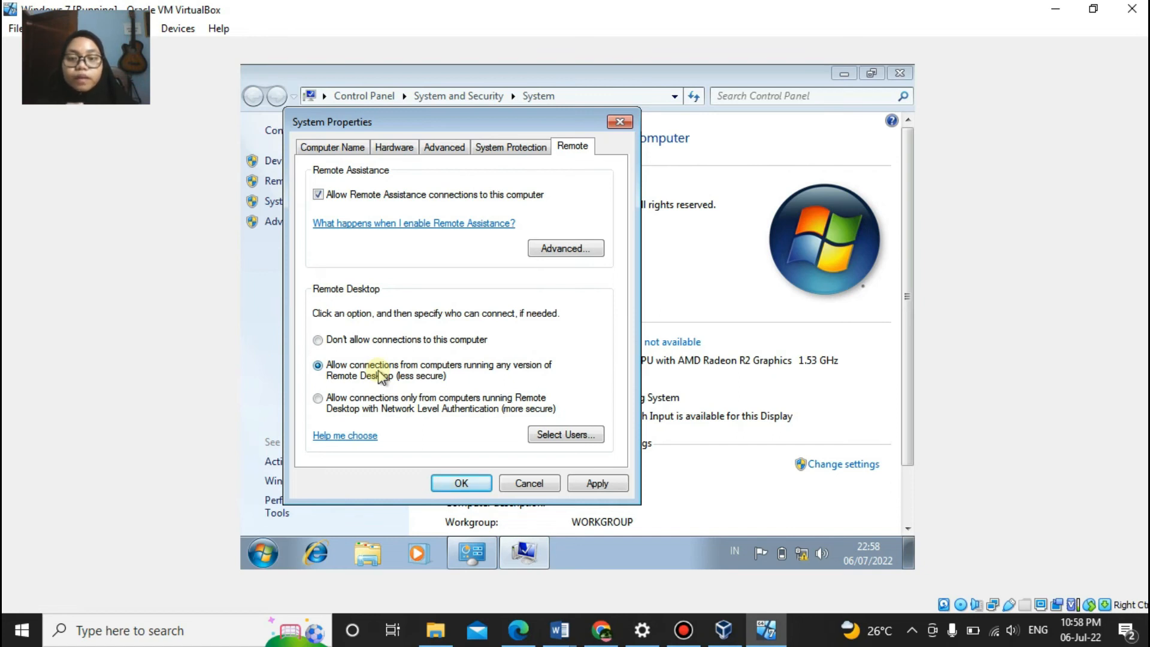
{"action": "left_click", "coordinate": [566, 433]}
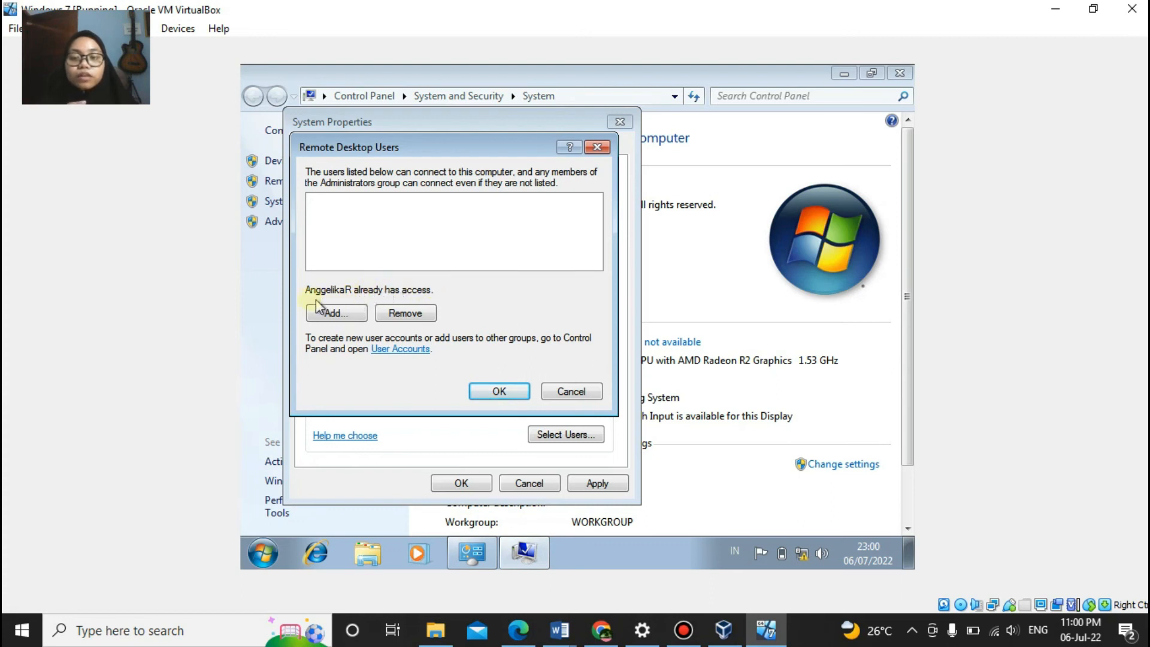
{"action": "left_click", "coordinate": [477, 394]}
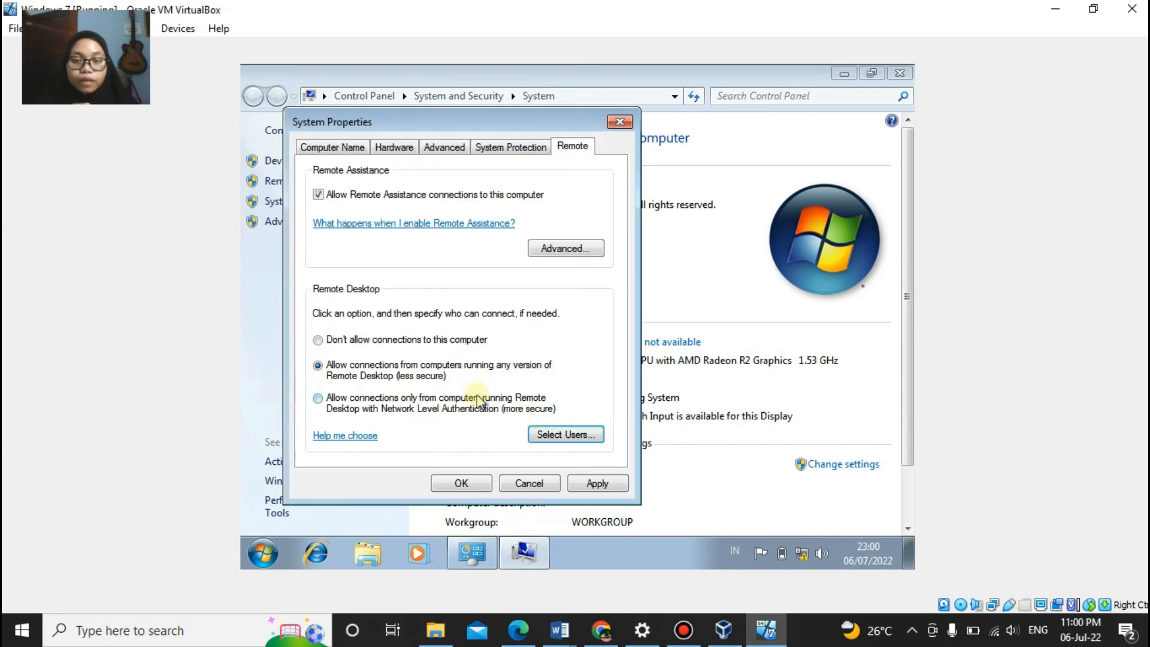
{"action": "left_click", "coordinate": [597, 482]}
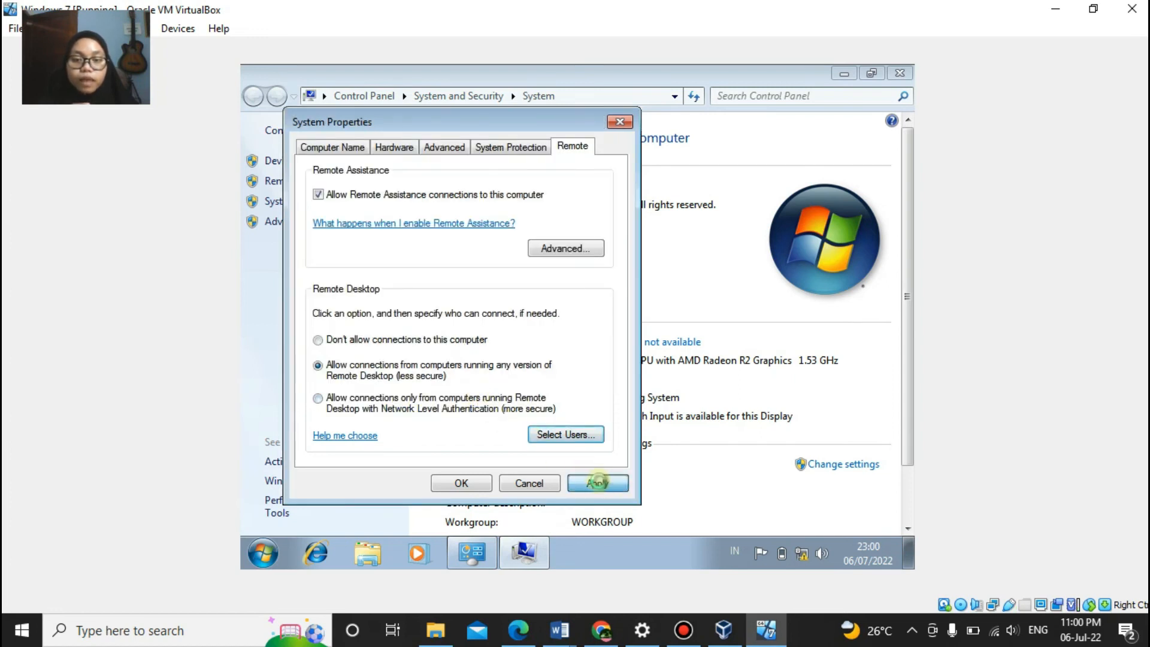
{"action": "left_click", "coordinate": [459, 482]}
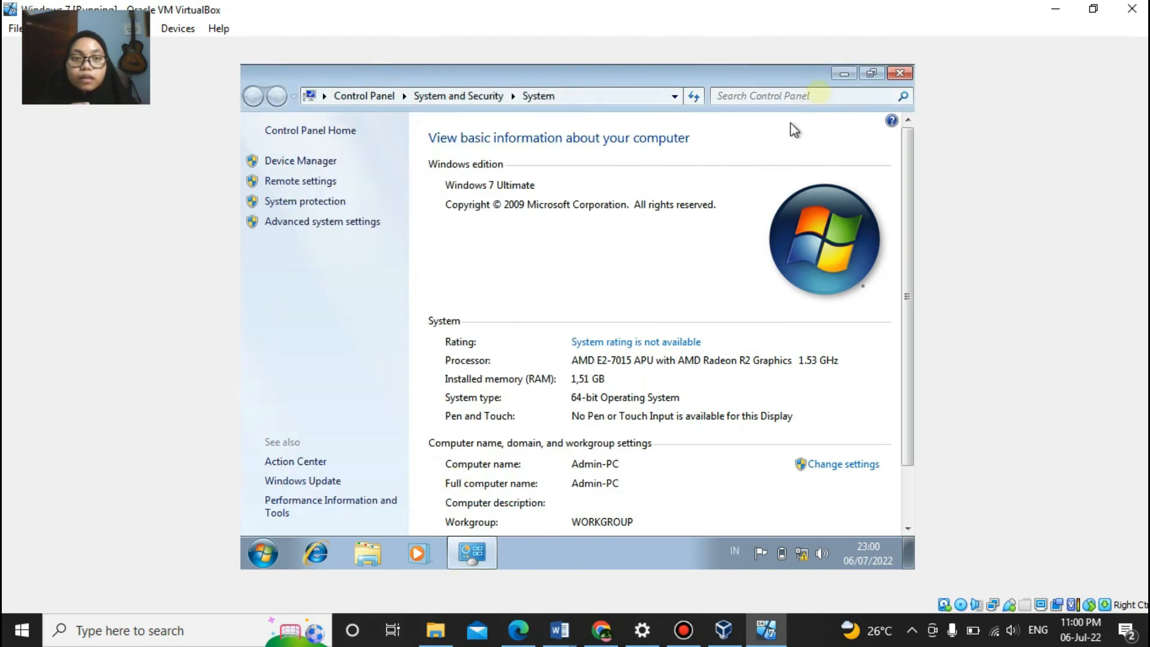
{"action": "left_click", "coordinate": [899, 73]}
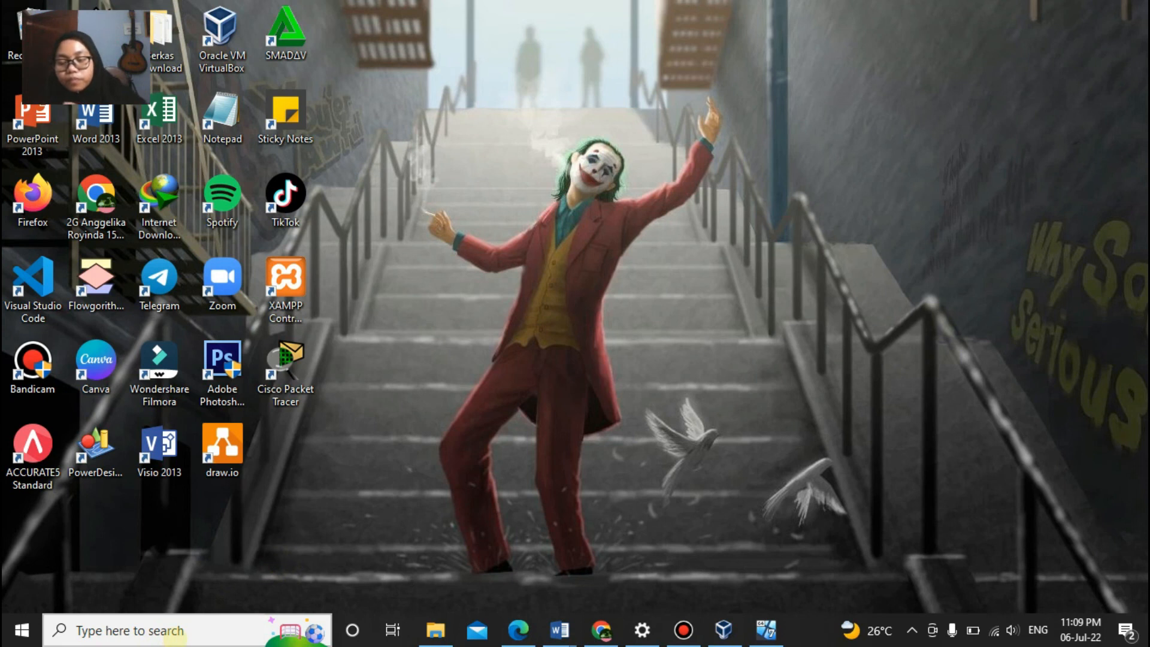
Step: Search 'remote dek' on the host and launch Remote Desktop Connection
{"action": "left_click", "coordinate": [175, 633]}
{"action": "type", "text": "remote"}
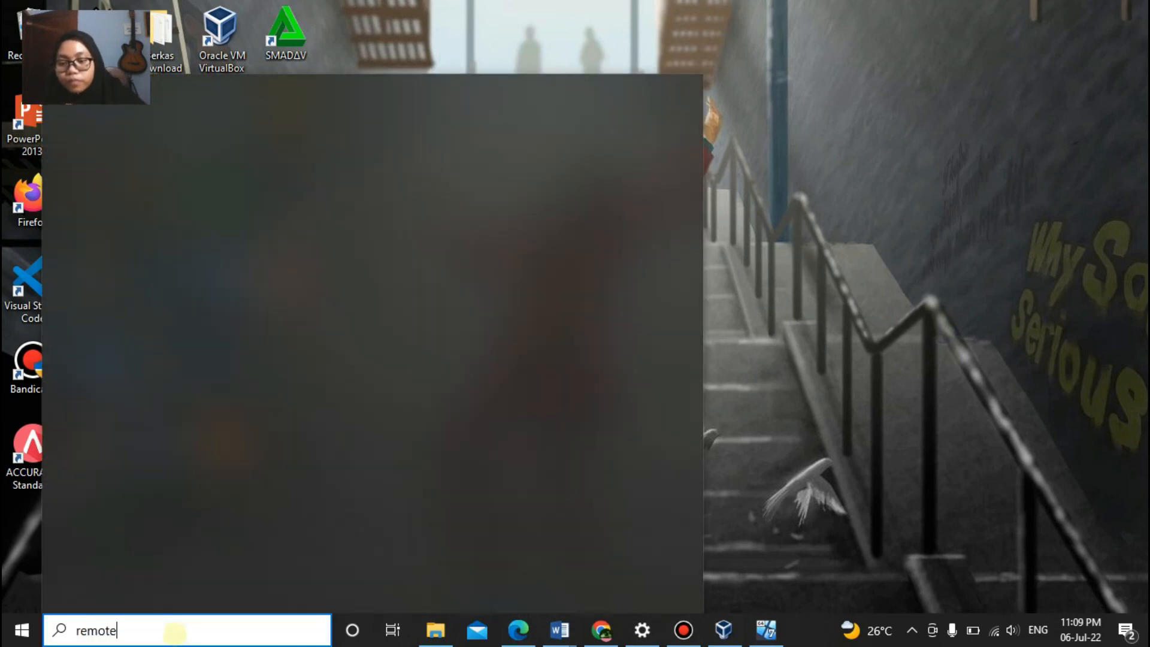
{"action": "type", "text": " dek"}
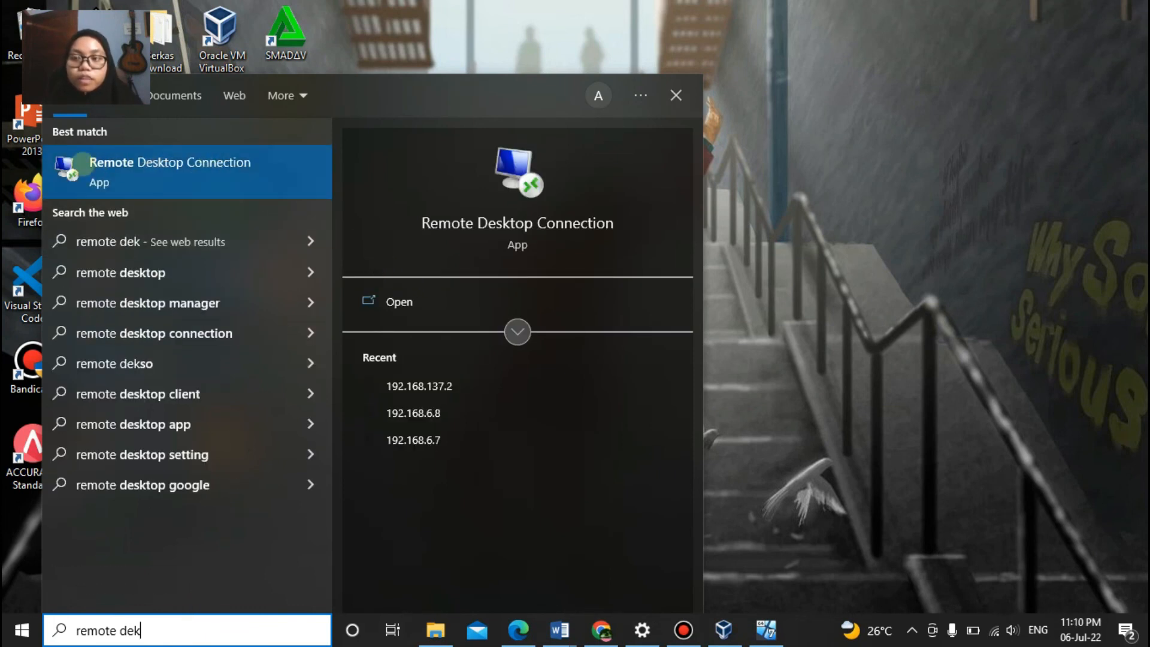
{"action": "left_click", "coordinate": [412, 303]}
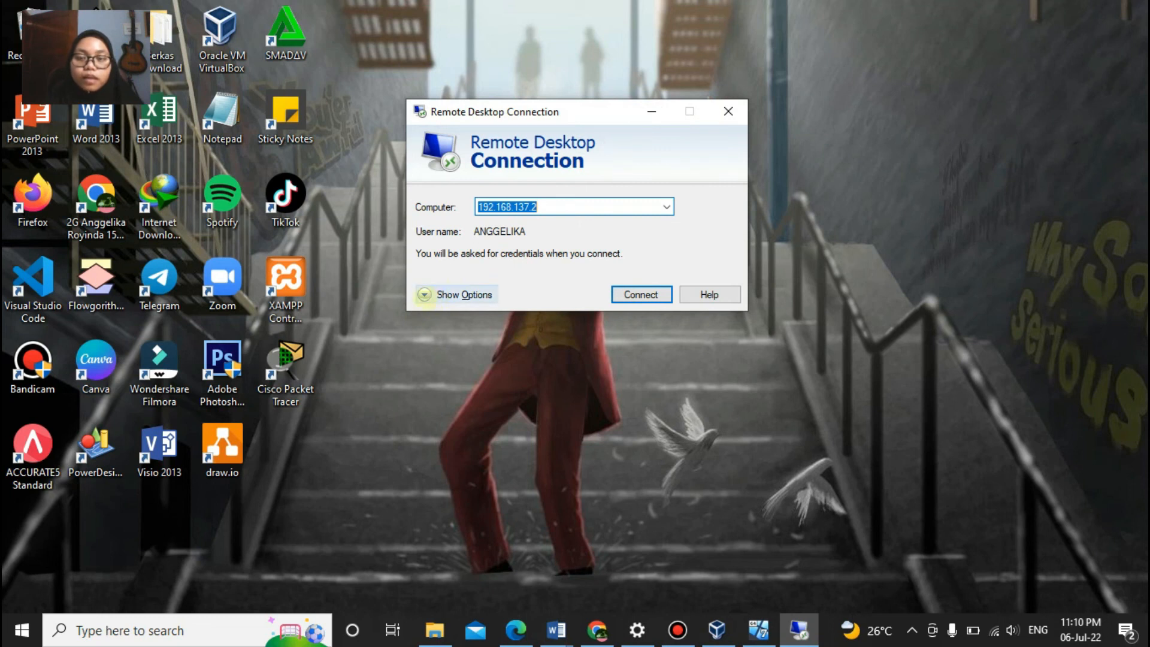
Step: Enter computer 192.168.10.11 and the new user's name under Show Options, then connect
{"action": "left_click", "coordinate": [424, 294]}
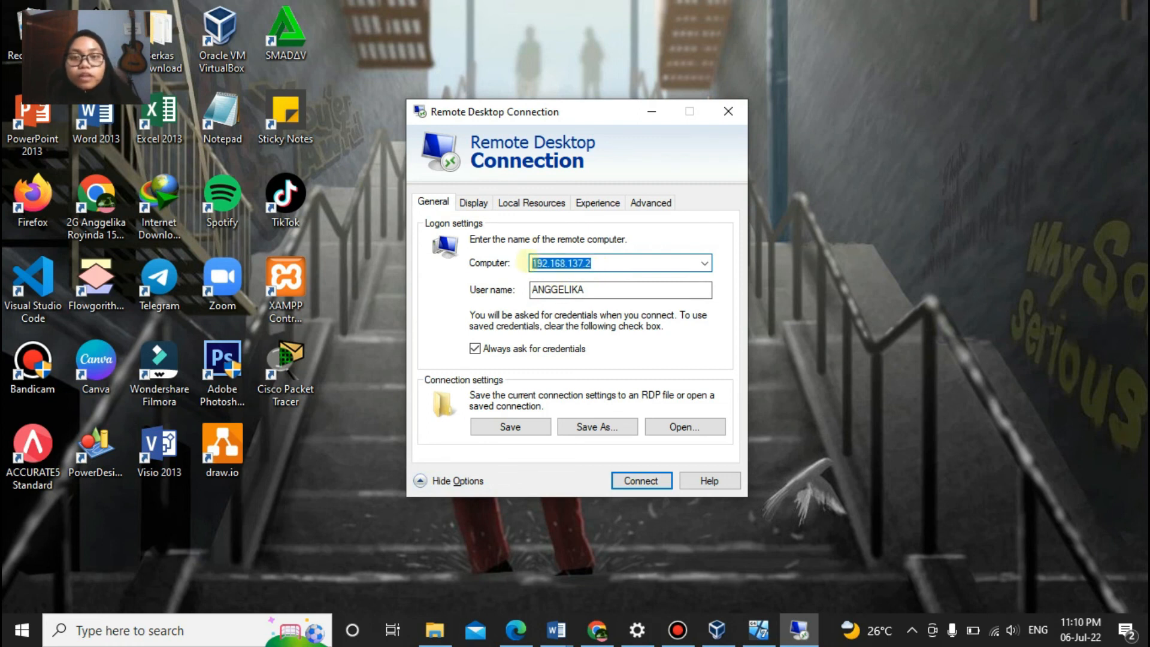
{"action": "type", "text": "192"}
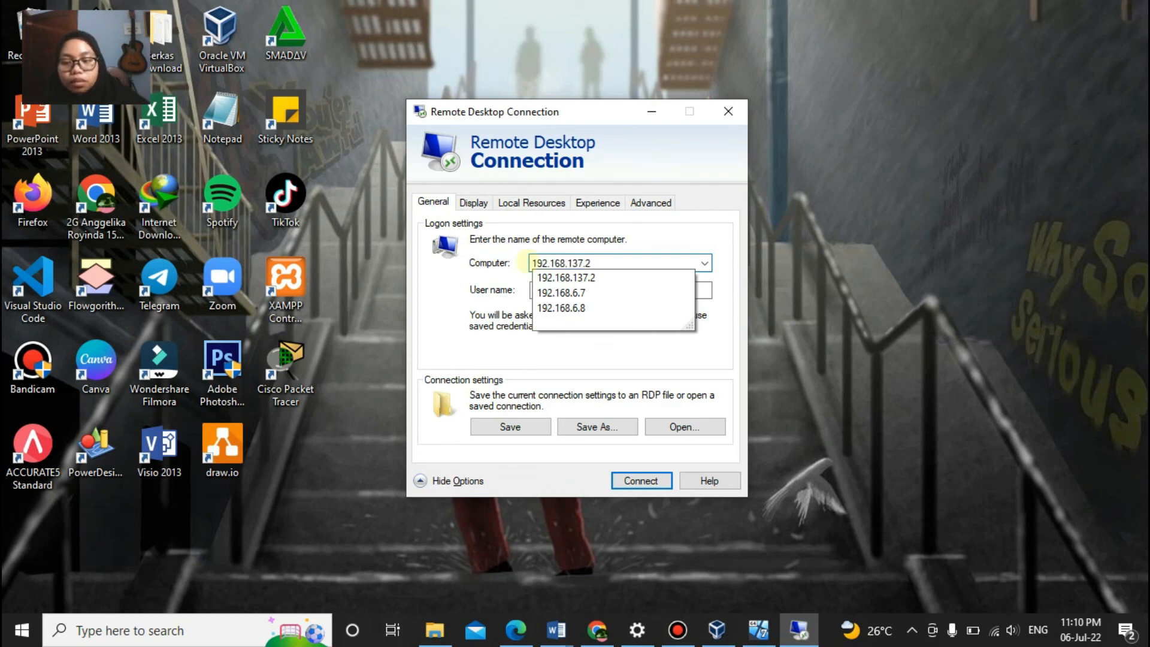
{"action": "type", "text": ".168.10.11"}
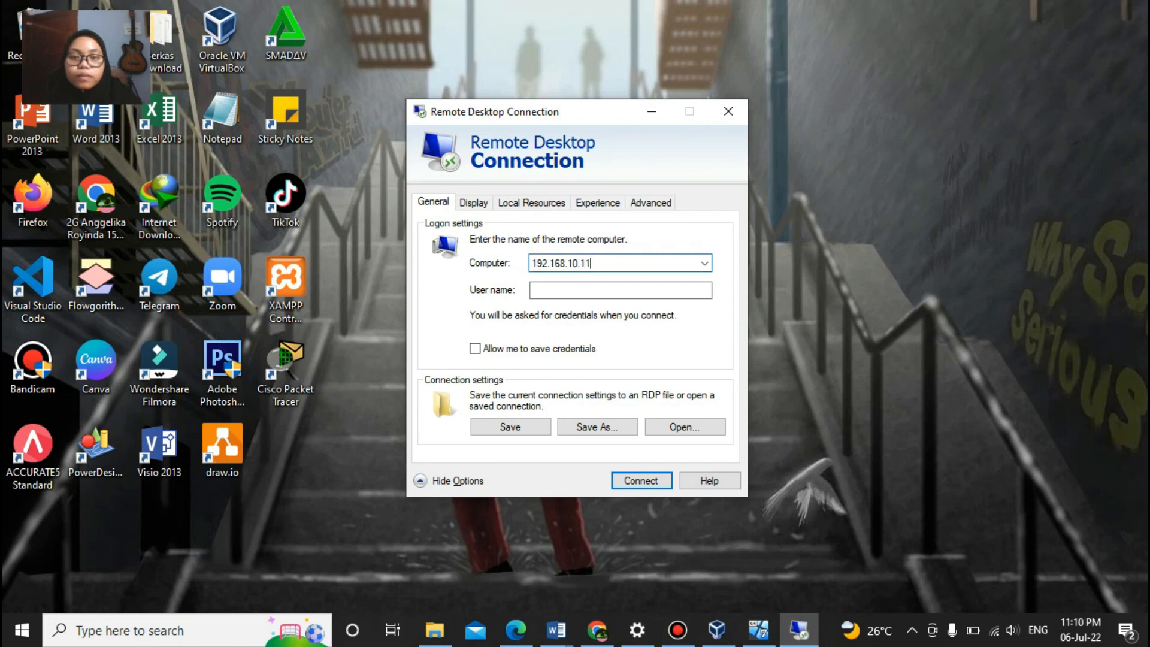
{"action": "left_click", "coordinate": [541, 291]}
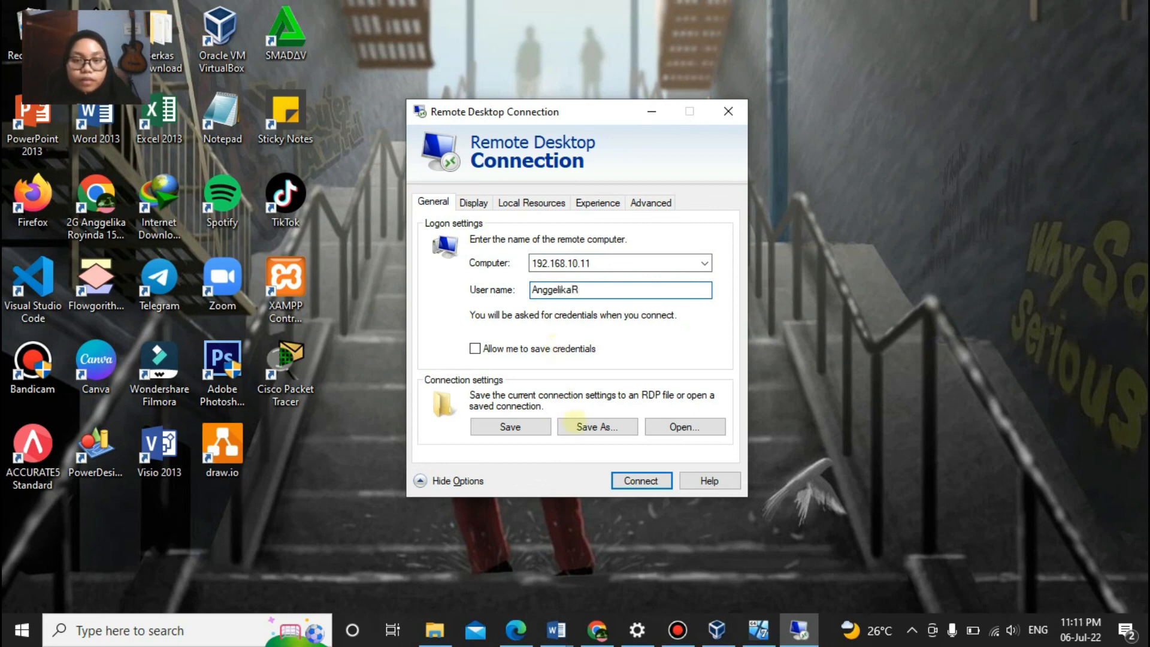
{"action": "left_click", "coordinate": [641, 480]}
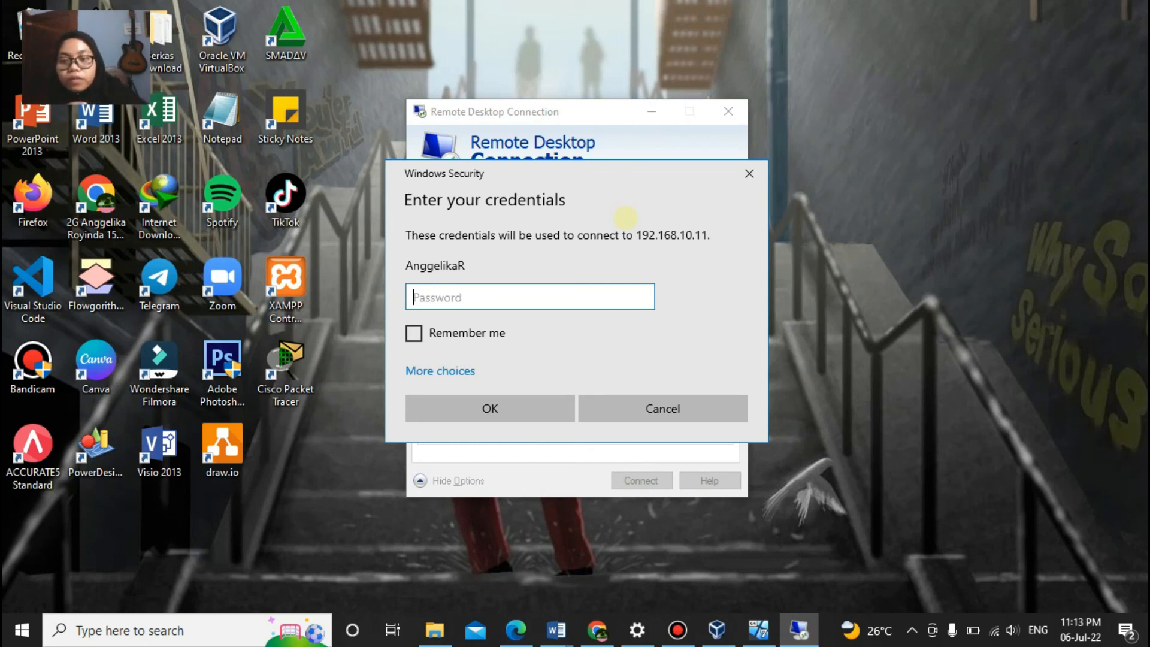
Step: Submit the user's password and accept the certificate warning to connect to 192.168.10.11
{"action": "type", "text": "•••••"}
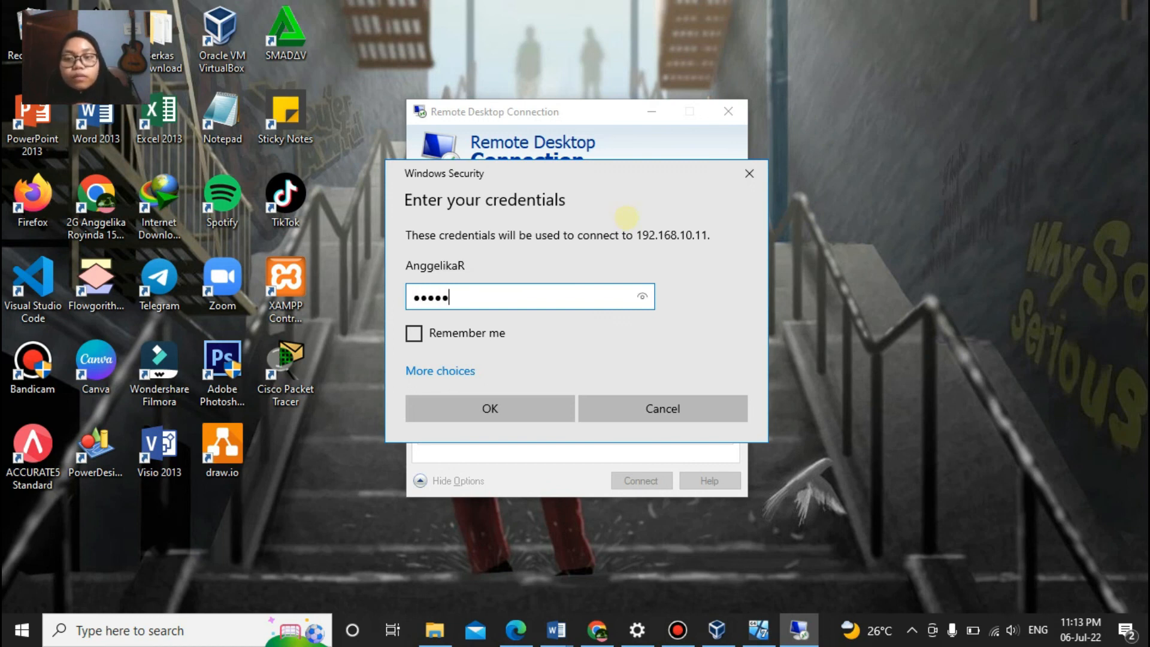
{"action": "left_click", "coordinate": [641, 295]}
{"action": "left_click", "coordinate": [641, 296]}
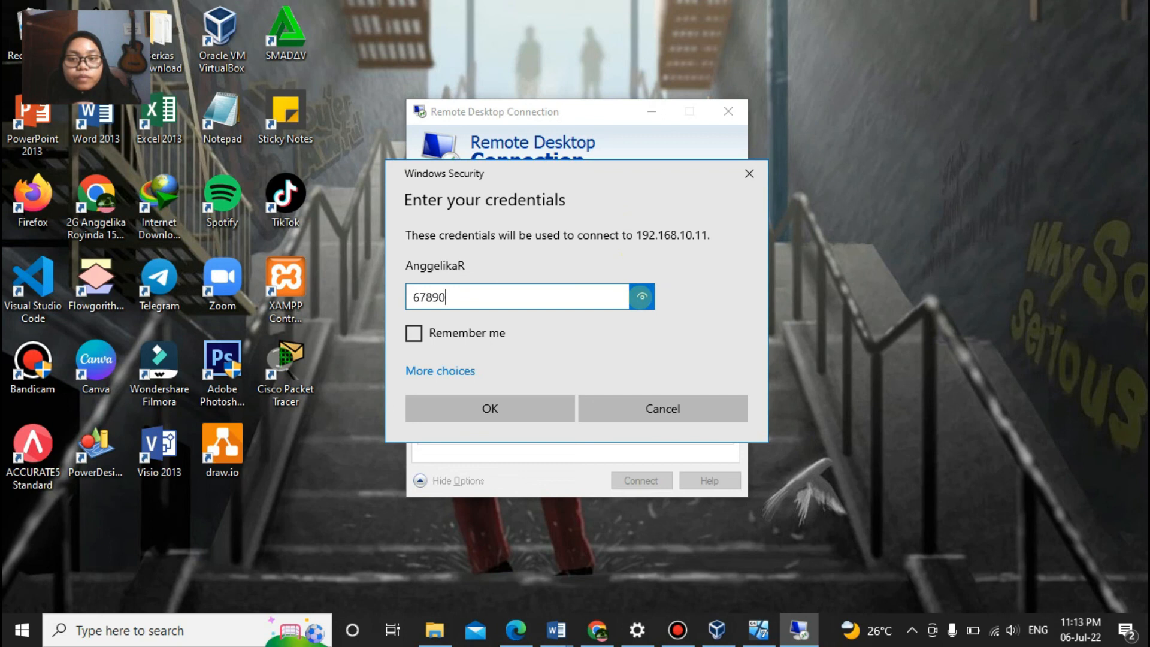
{"action": "left_click", "coordinate": [516, 401]}
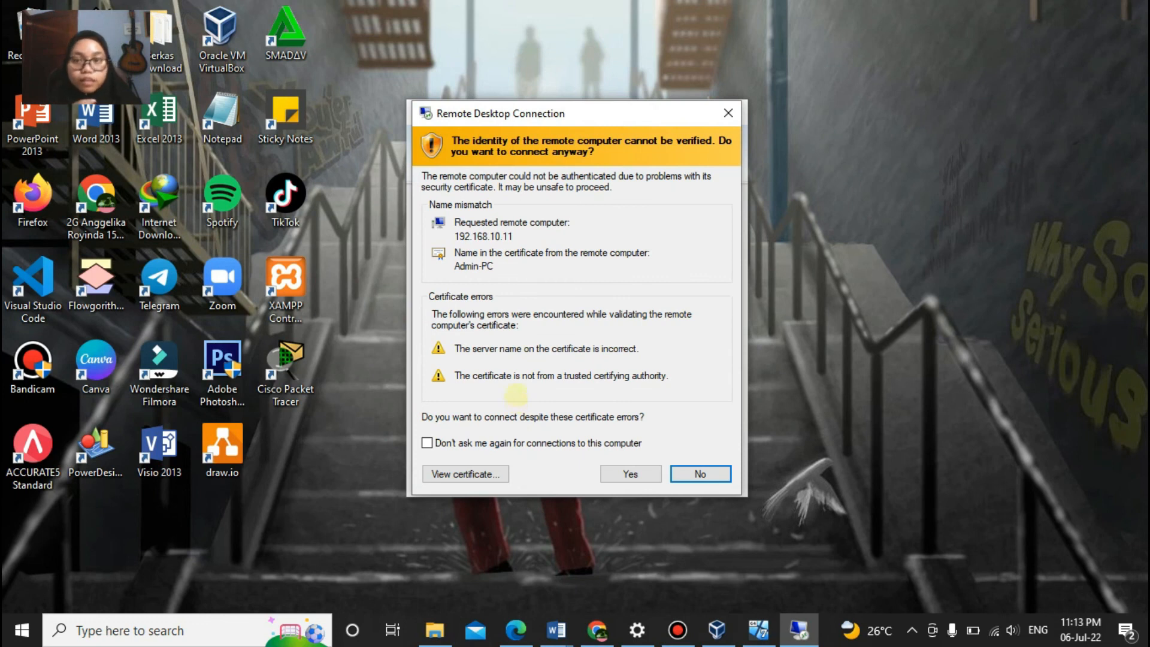
{"action": "mouse_move", "coordinate": [585, 117]}
{"action": "left_mouse_down"}
{"action": "mouse_move", "coordinate": [647, 105]}
{"action": "mouse_move", "coordinate": [587, 99]}
{"action": "left_mouse_up"}
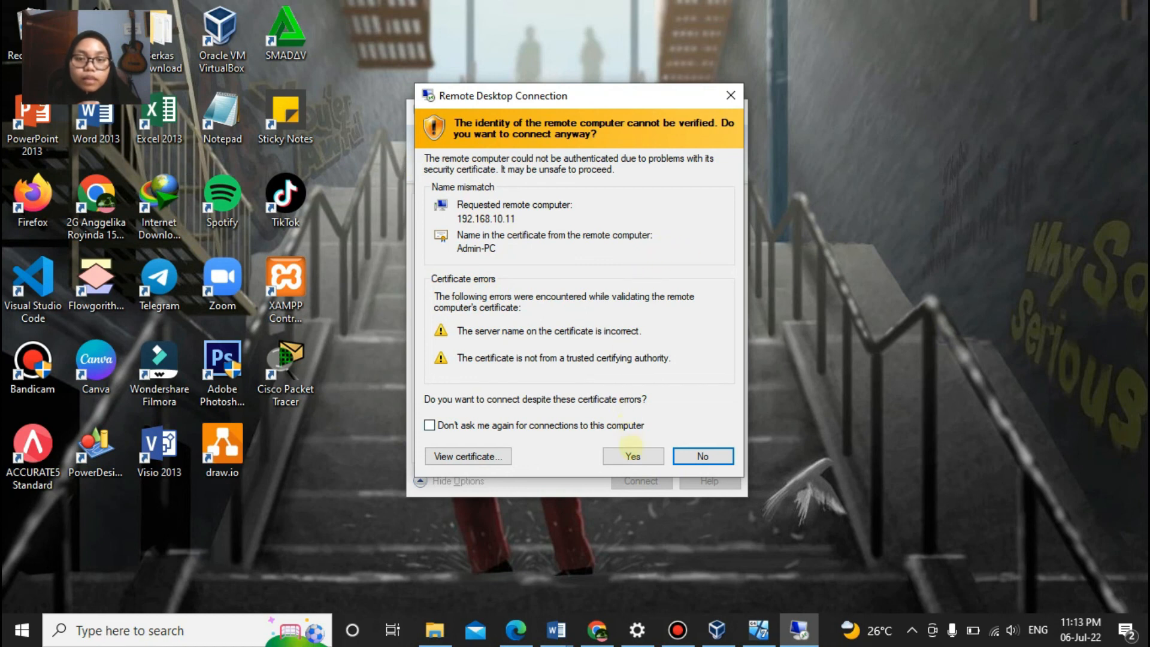
{"action": "left_click", "coordinate": [632, 456]}
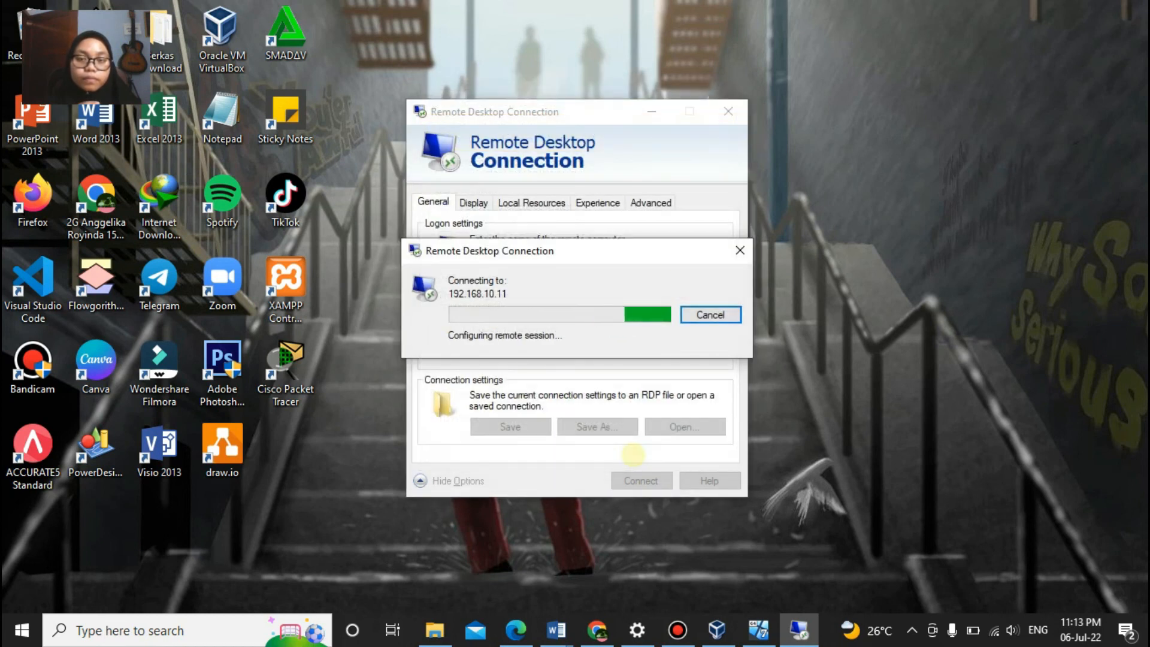